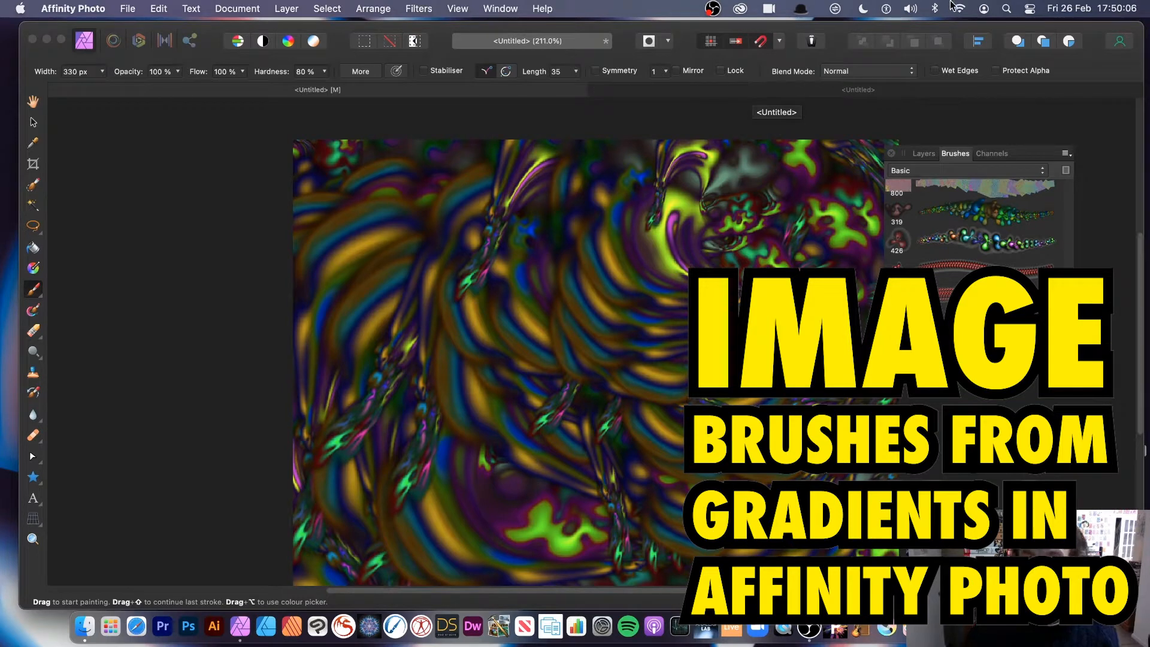
Switch to the blank untitled document, move the floating studio group inwards over the canvas and show its layer list.
click(874, 90)
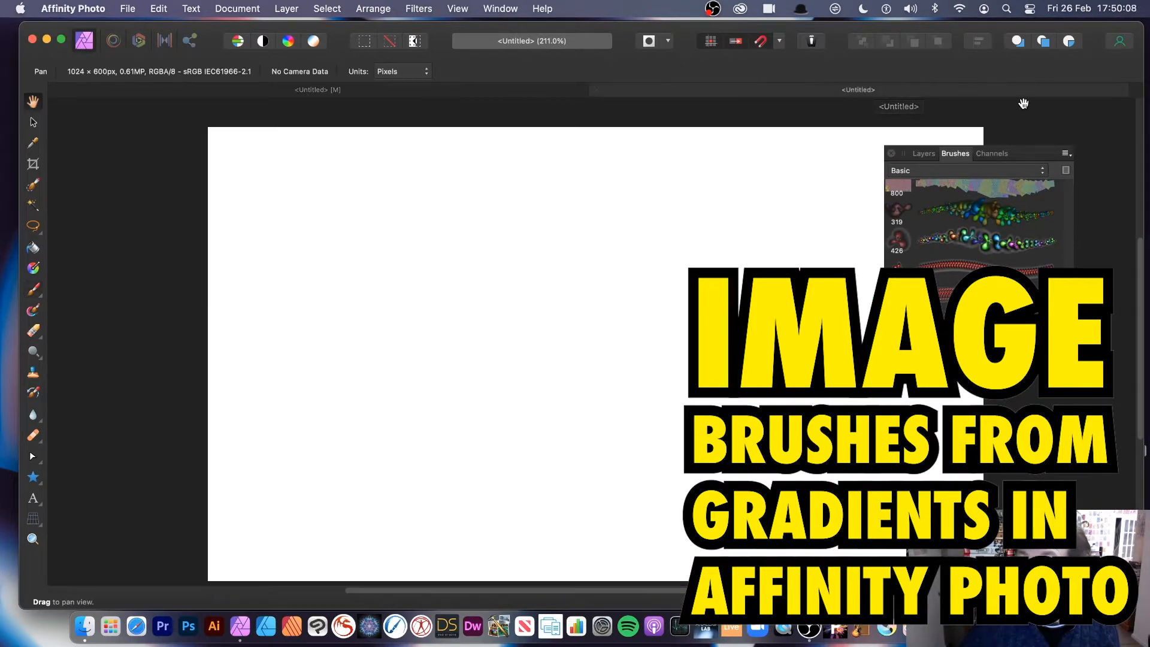
click(444, 9)
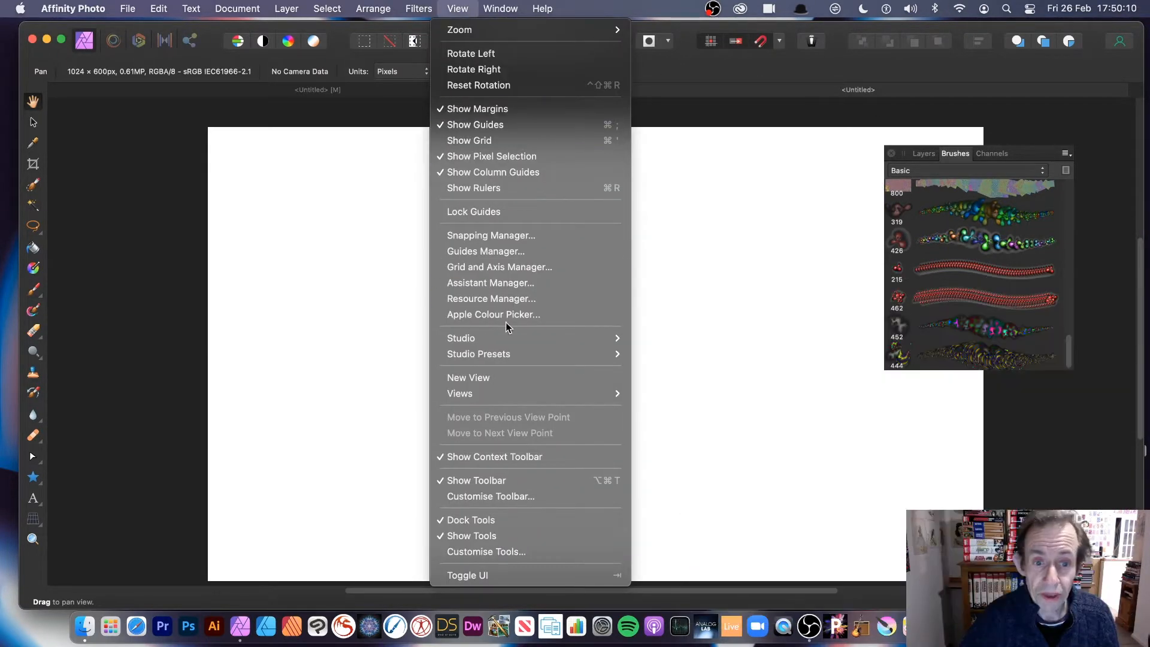
mouse_move(517, 344)
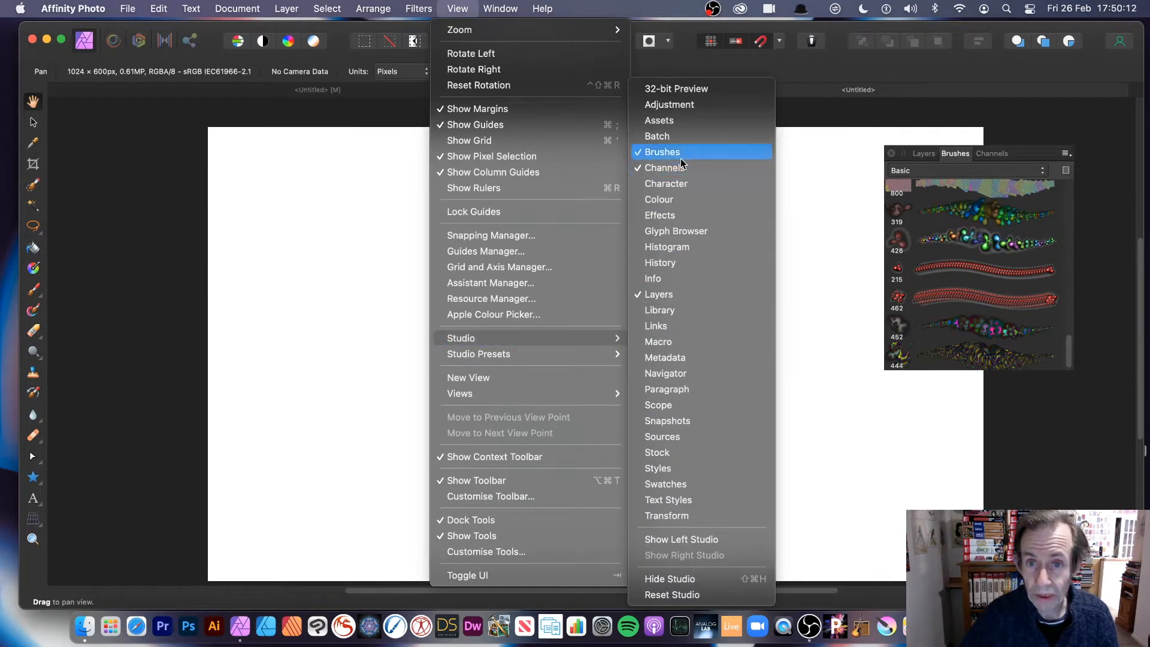
click(713, 294)
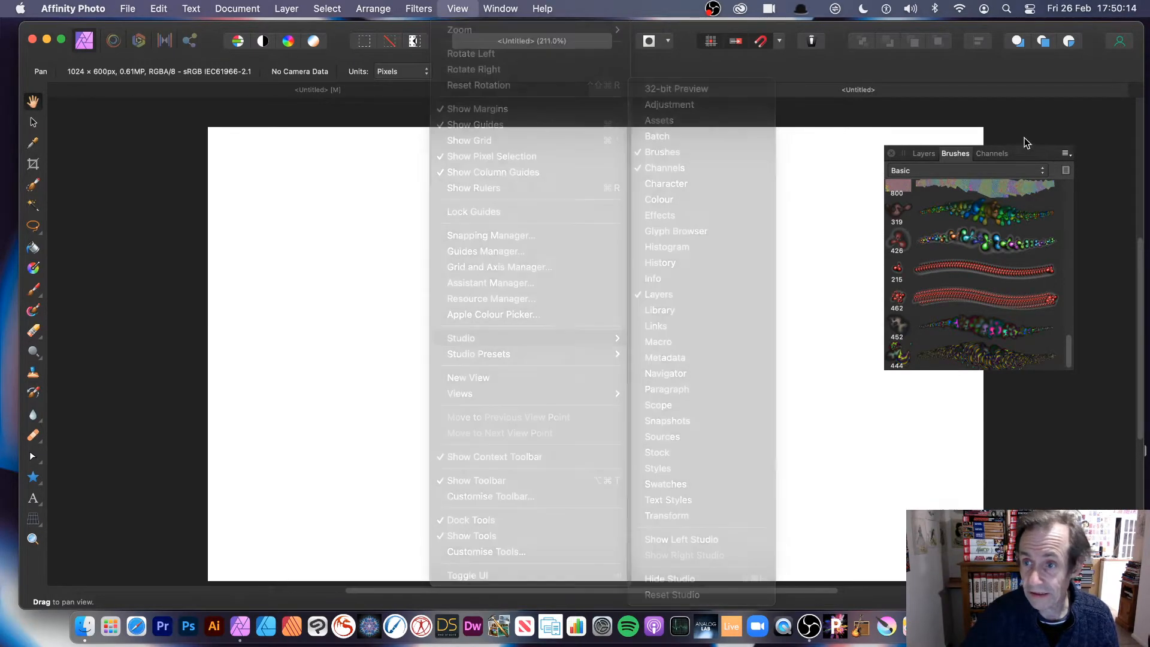
drag(1054, 157, 921, 159)
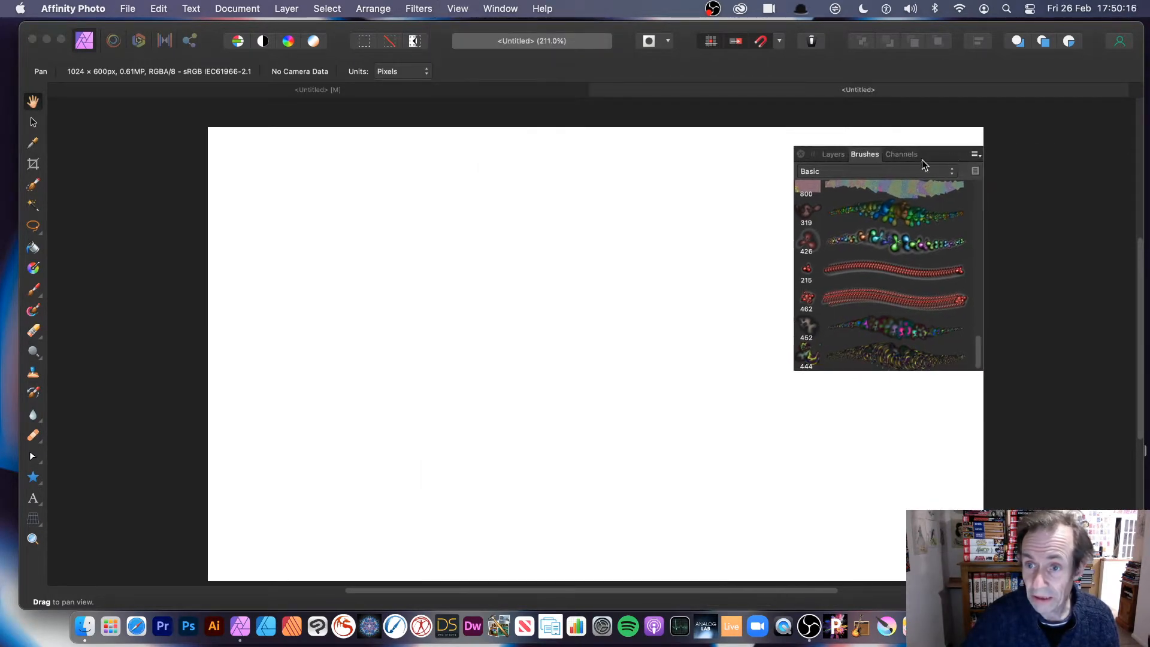
click(824, 154)
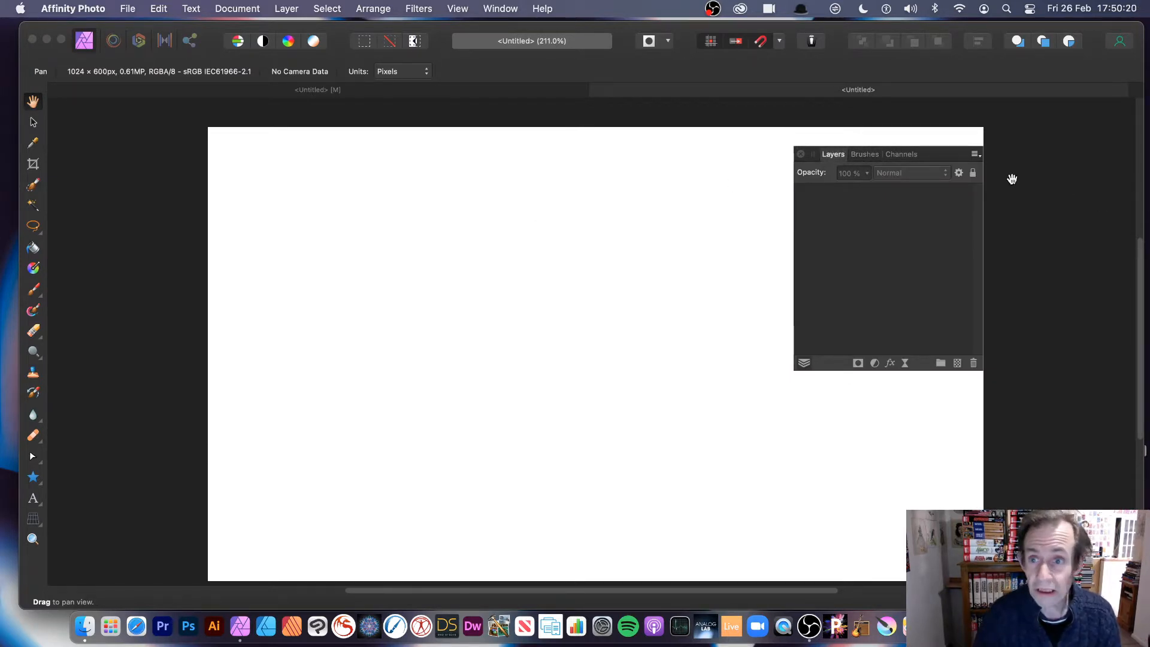
Add a new pixel layer and fill it with an elliptical gradient using the Gradient Tool.
click(285, 9)
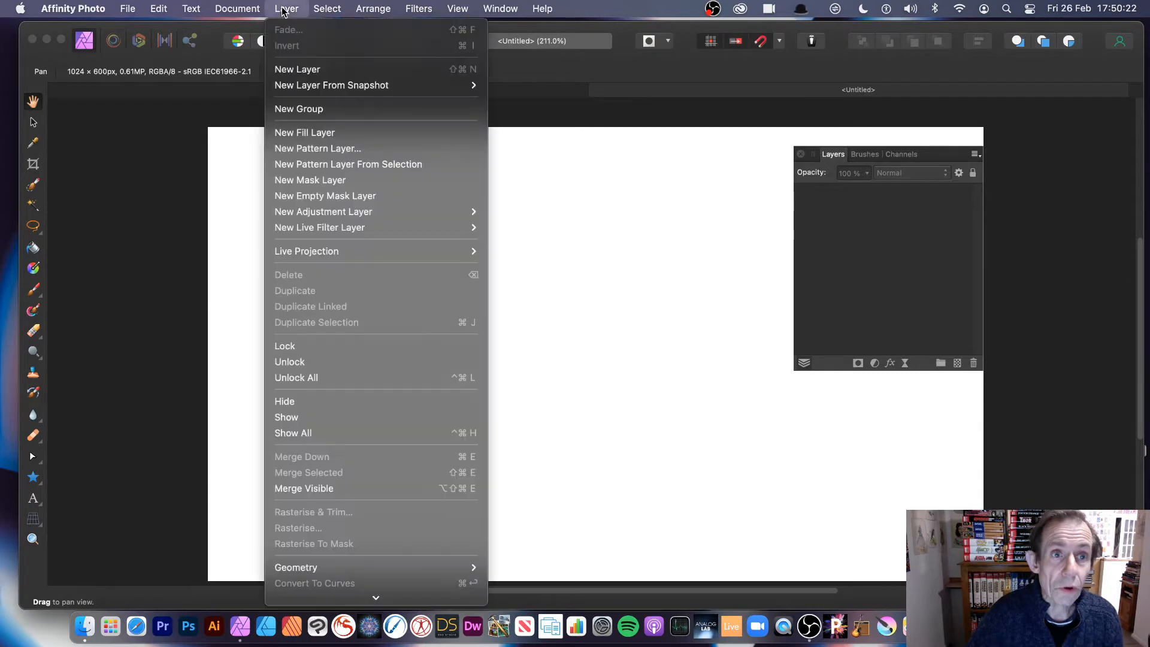
click(294, 71)
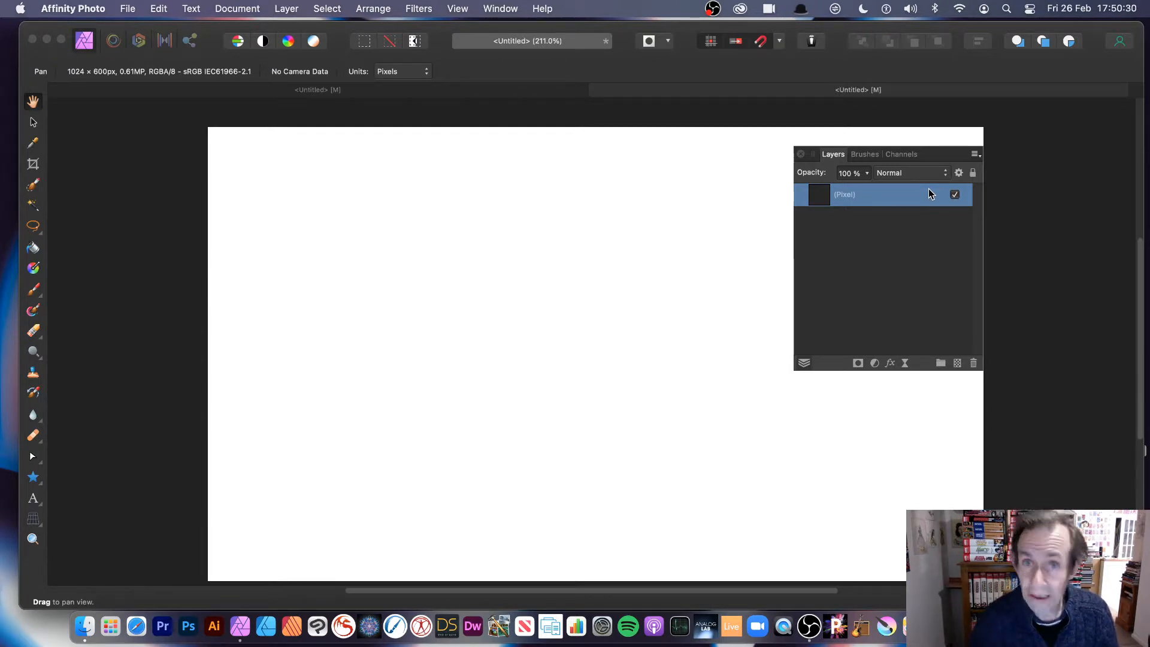
click(34, 269)
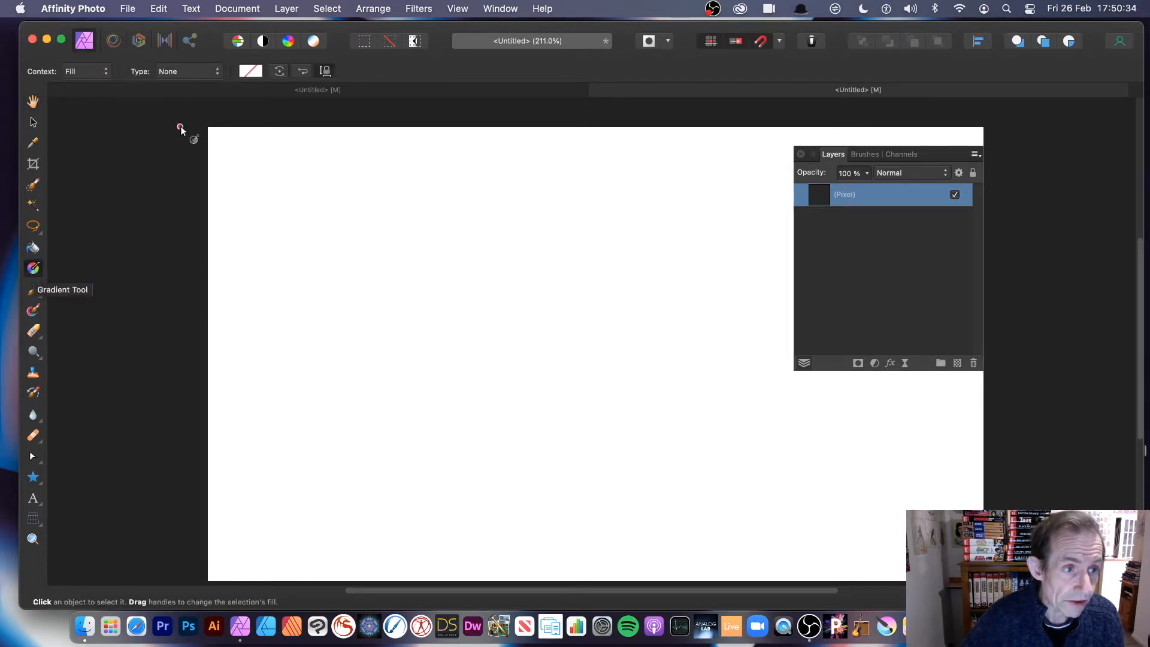
click(200, 75)
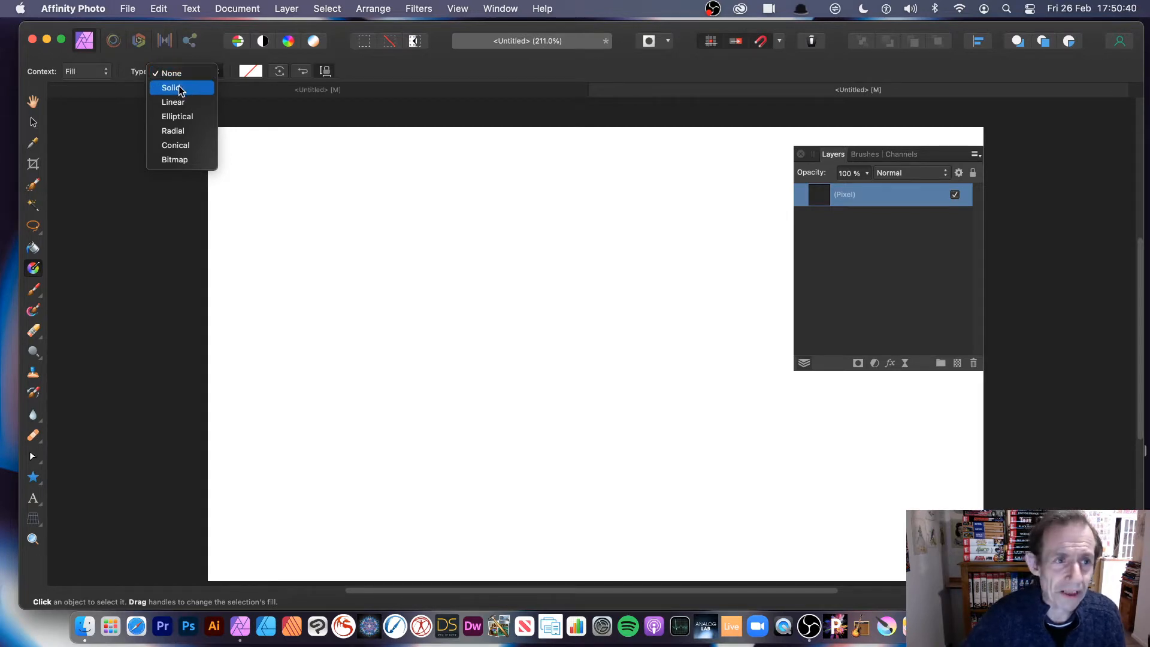
click(179, 120)
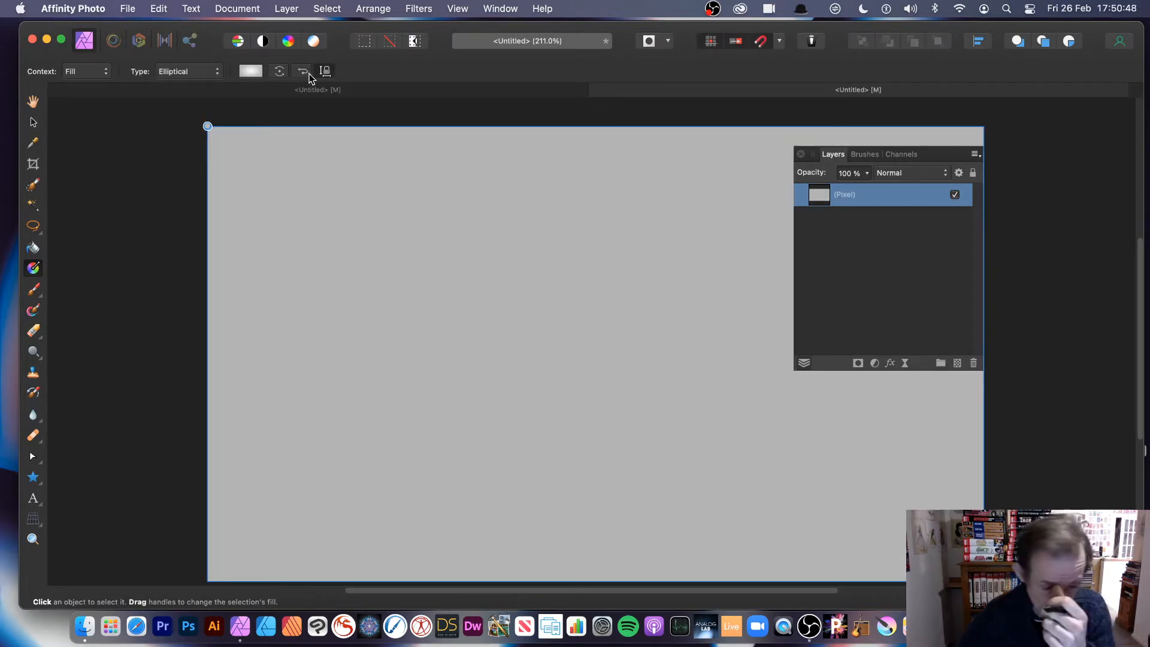
Insert a gradient stop at 17% and colour the starting stop red (H 0, S 84, L 48).
click(250, 70)
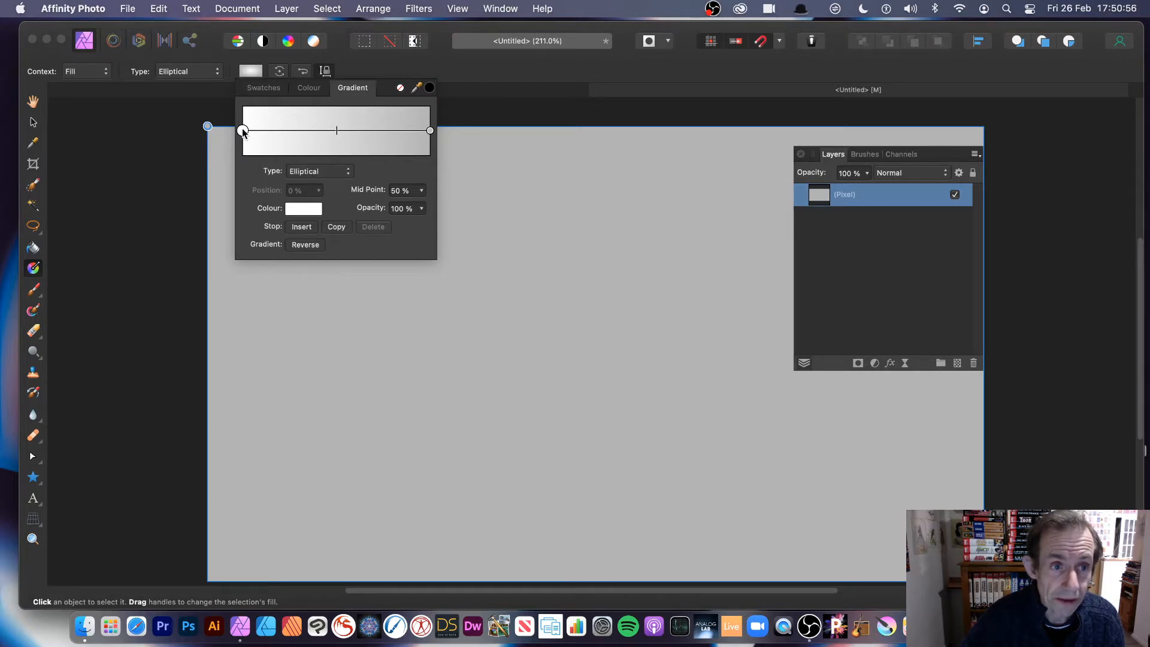
click(275, 131)
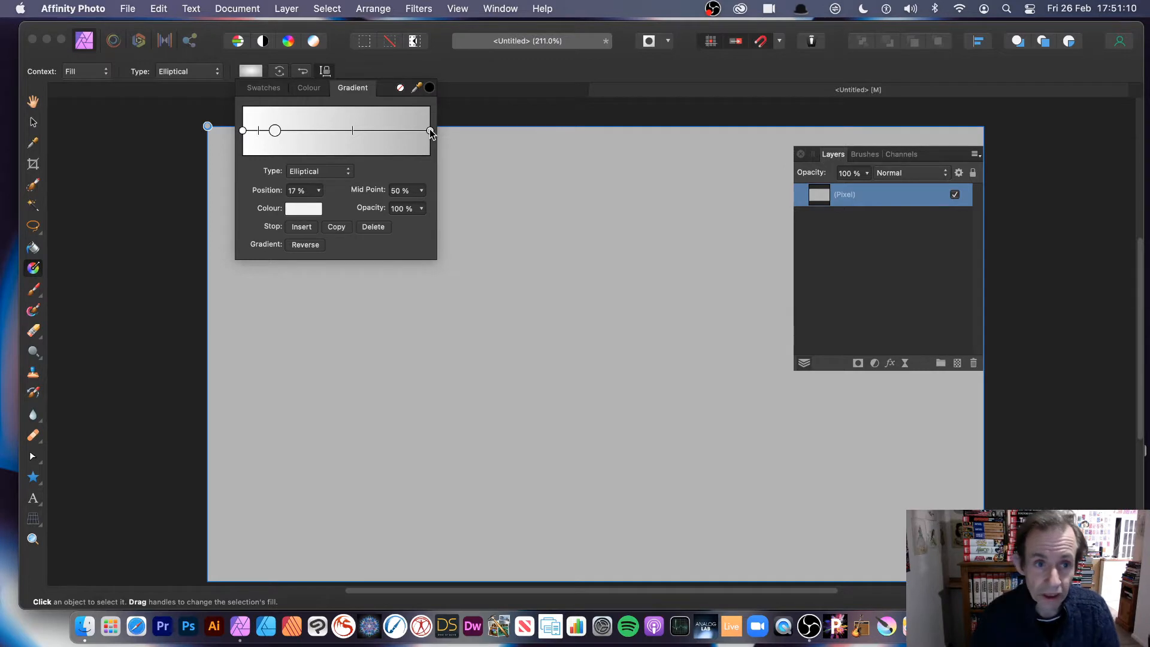
click(242, 131)
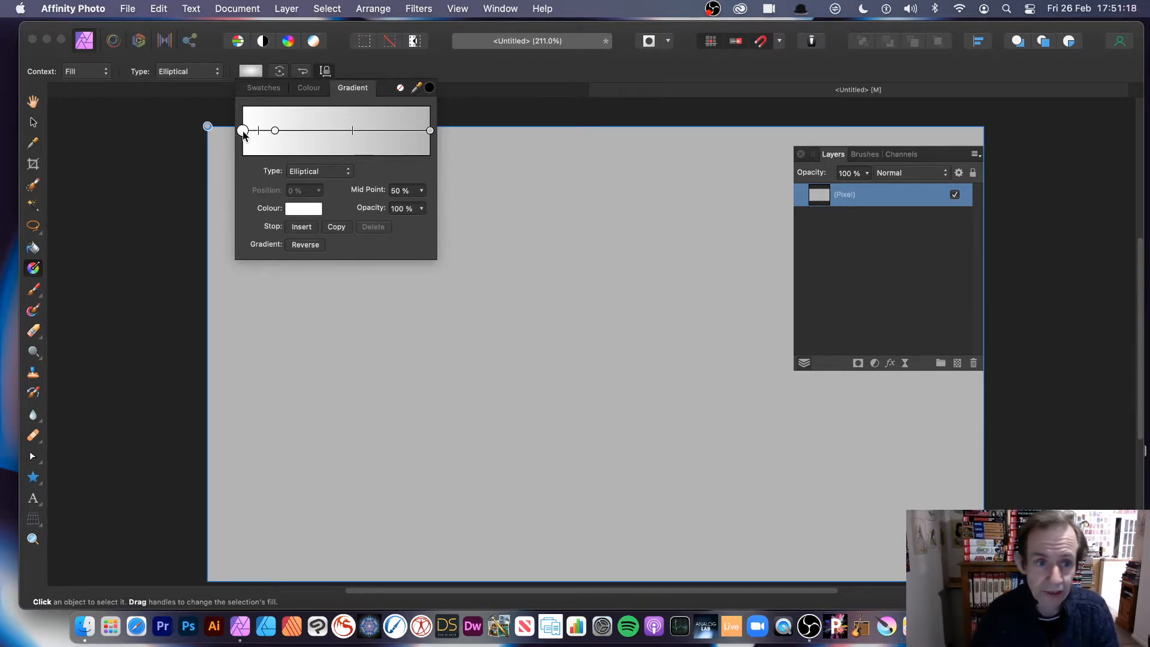
click(307, 210)
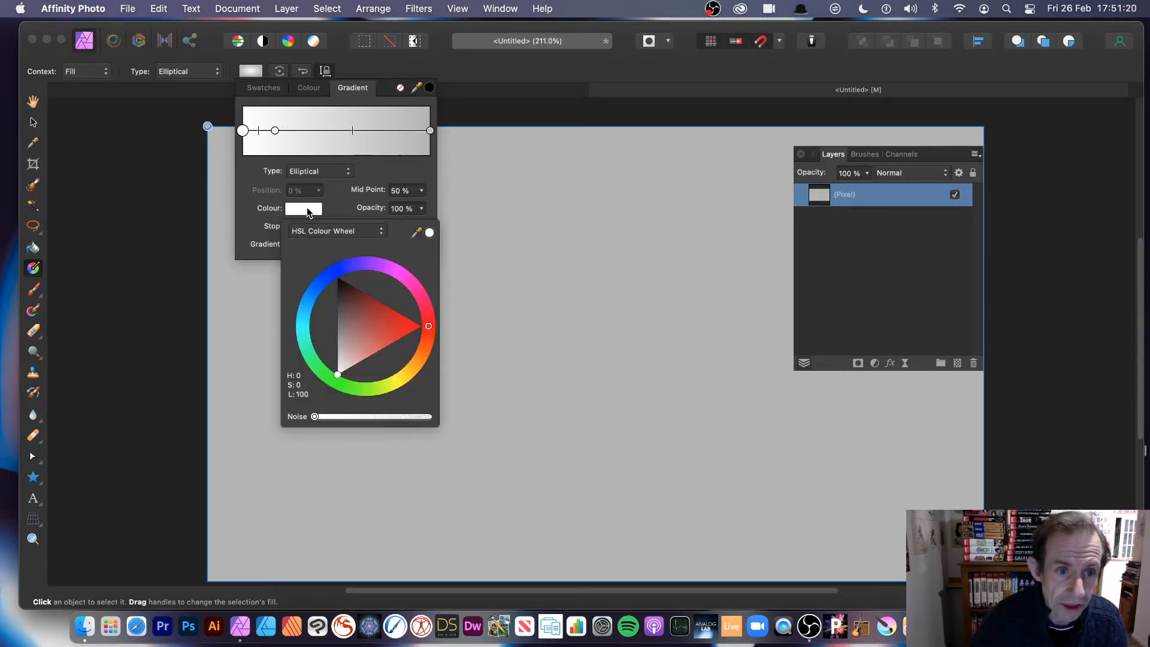
drag(375, 318, 405, 324)
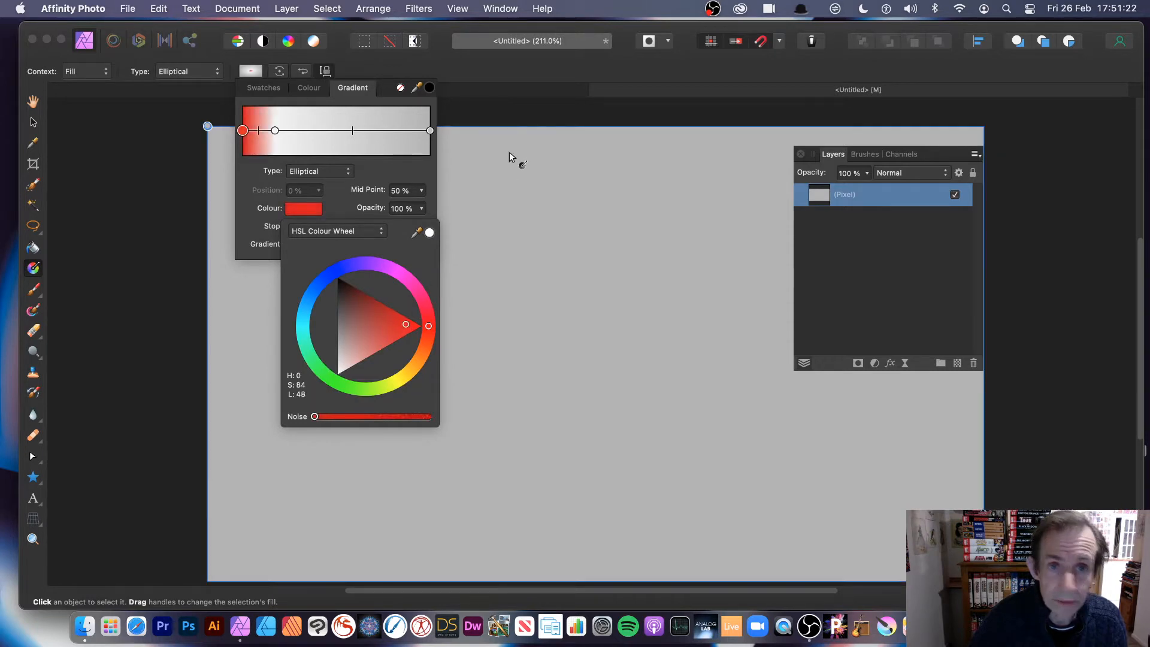
Colour the 17% gradient stop purple (H 297, S 98, L 36) and close the gradient settings.
click(275, 130)
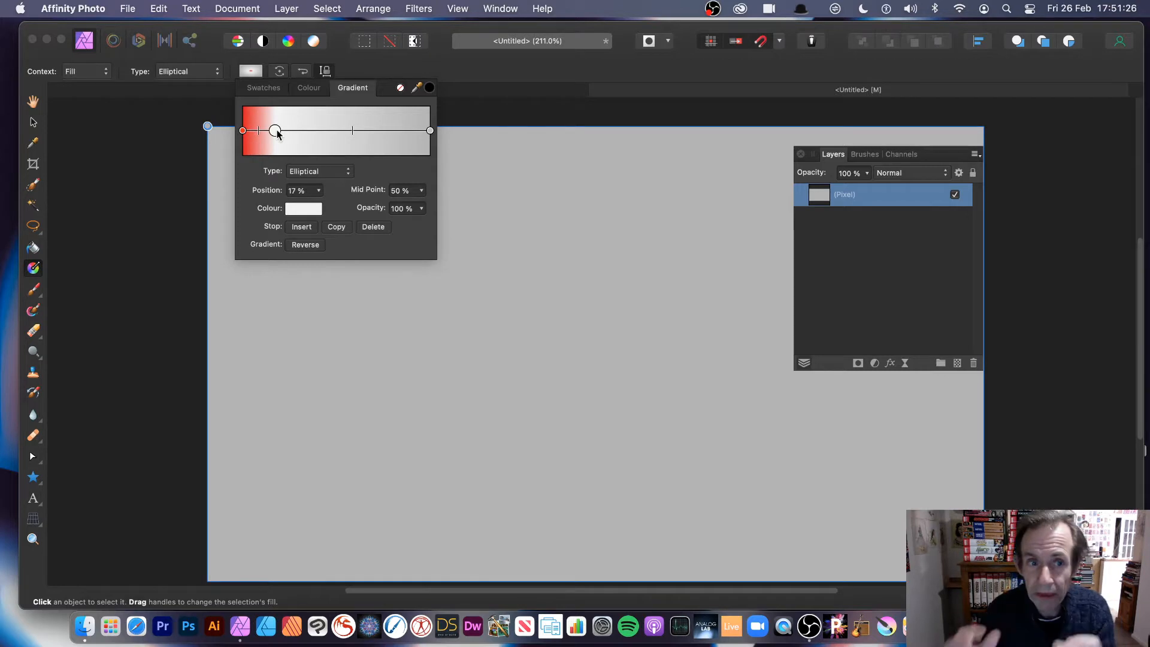
click(312, 209)
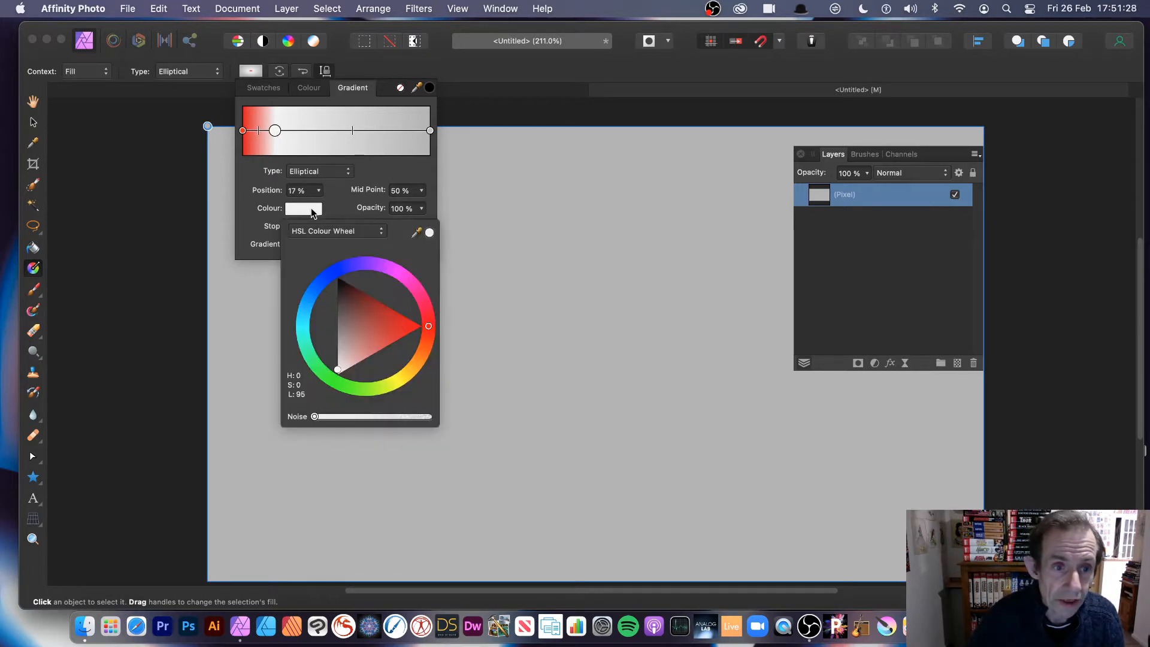
drag(399, 335, 389, 288)
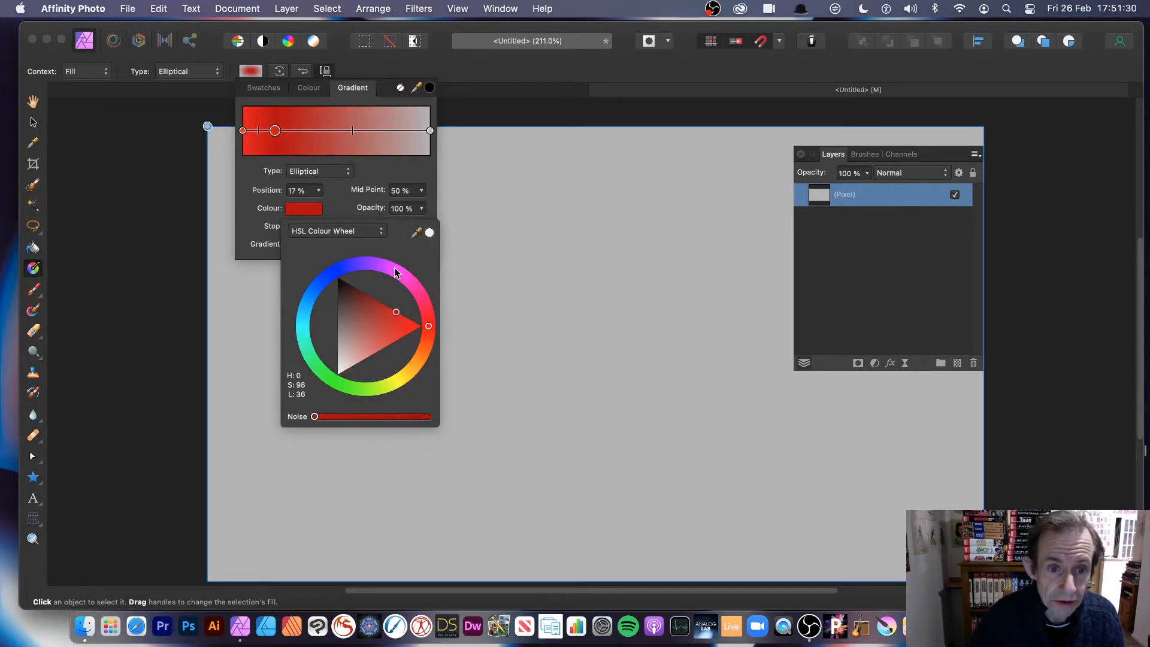
click(395, 272)
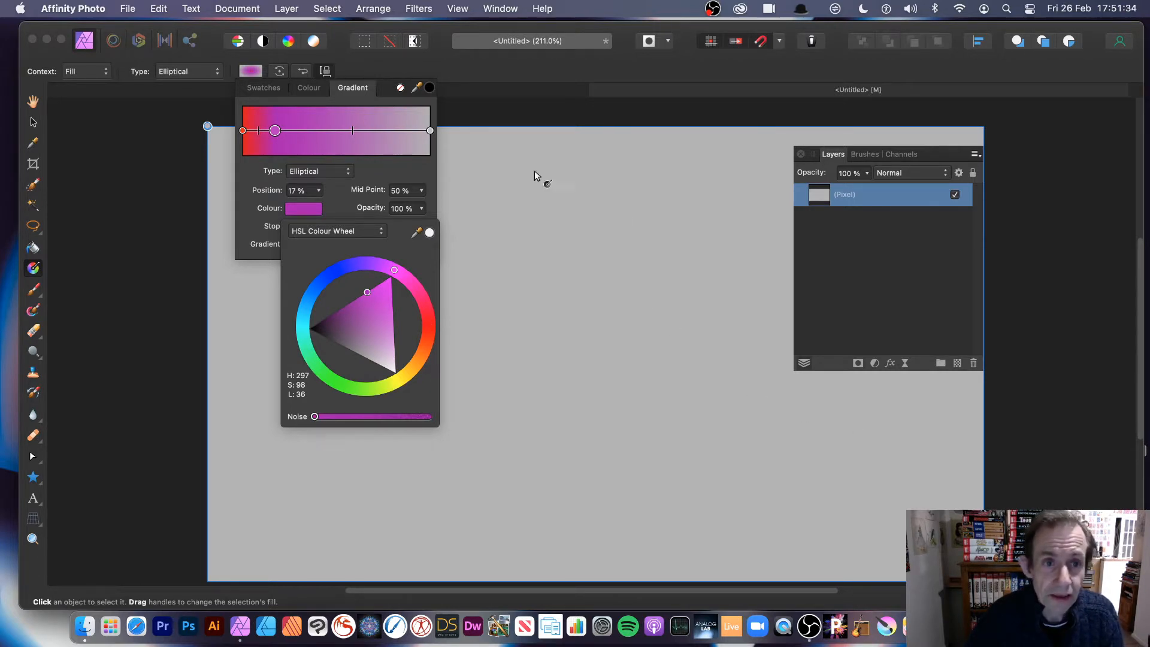
click(569, 85)
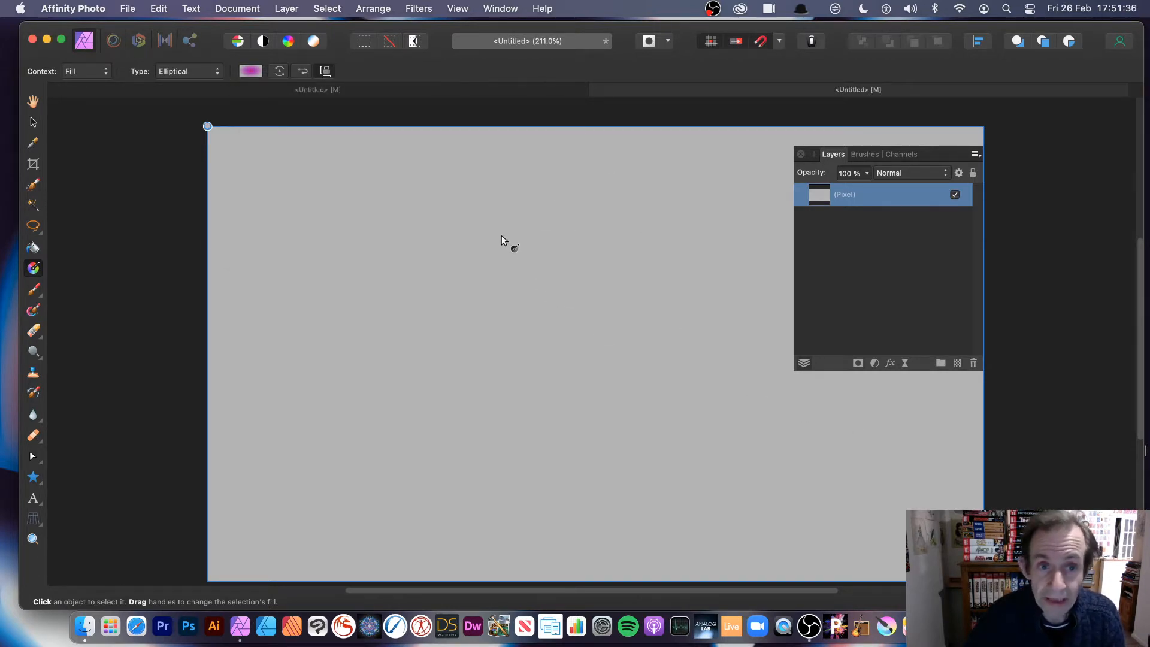
Draw the elliptical gradient diagonally across the canvas and shift its origin slightly up and left towards the canvas centre.
drag(493, 231, 585, 293)
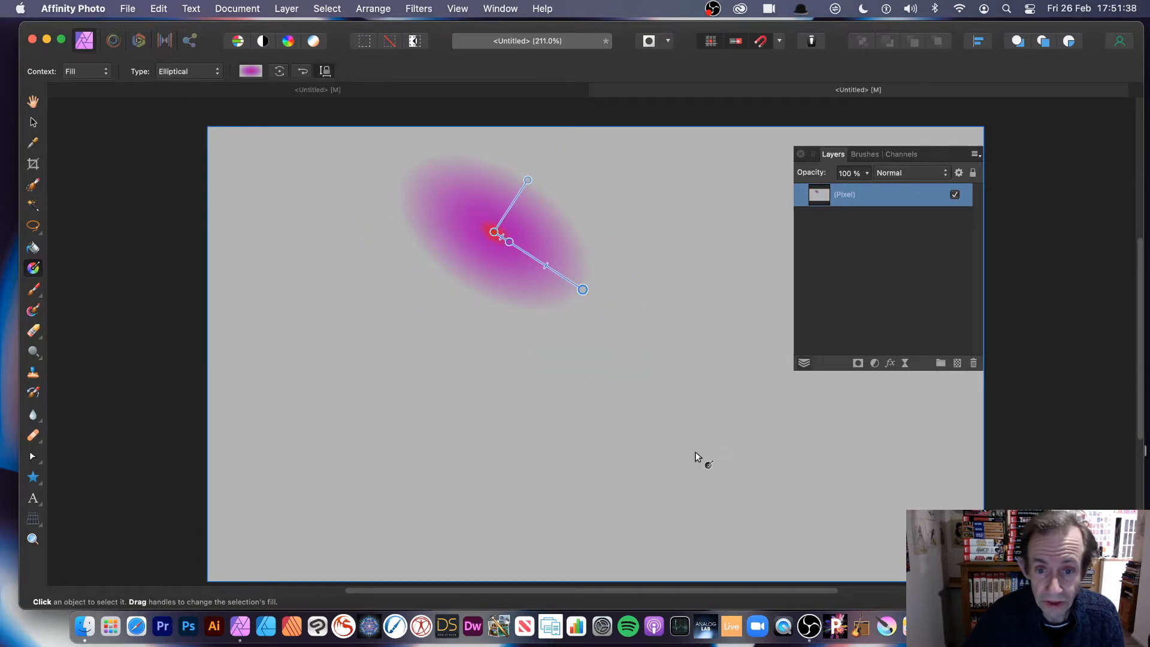
drag(595, 394, 469, 257)
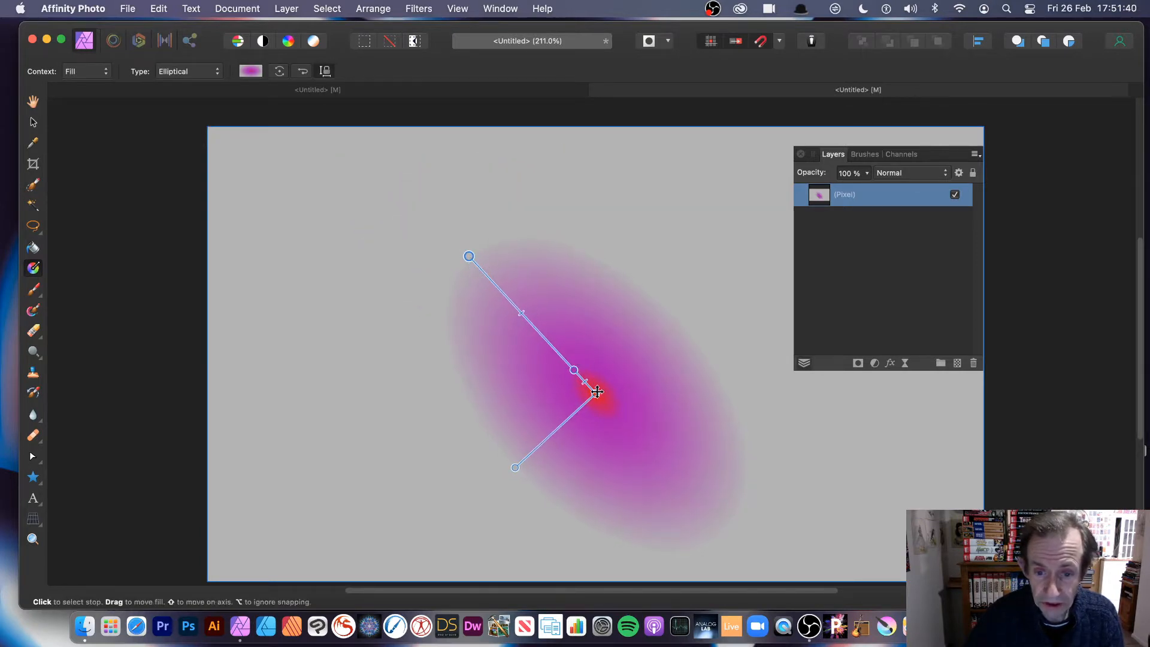
drag(596, 390, 541, 350)
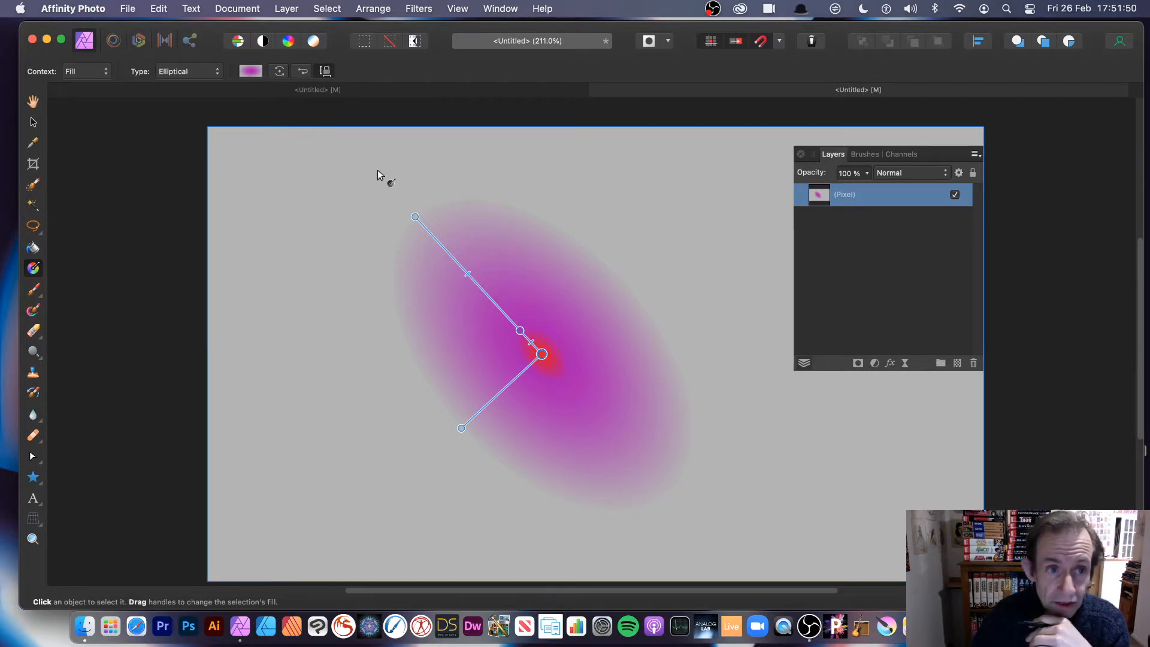
Add a stop between the gradient's purple and outer stops, and make the outer stop black with 0% opacity.
click(486, 296)
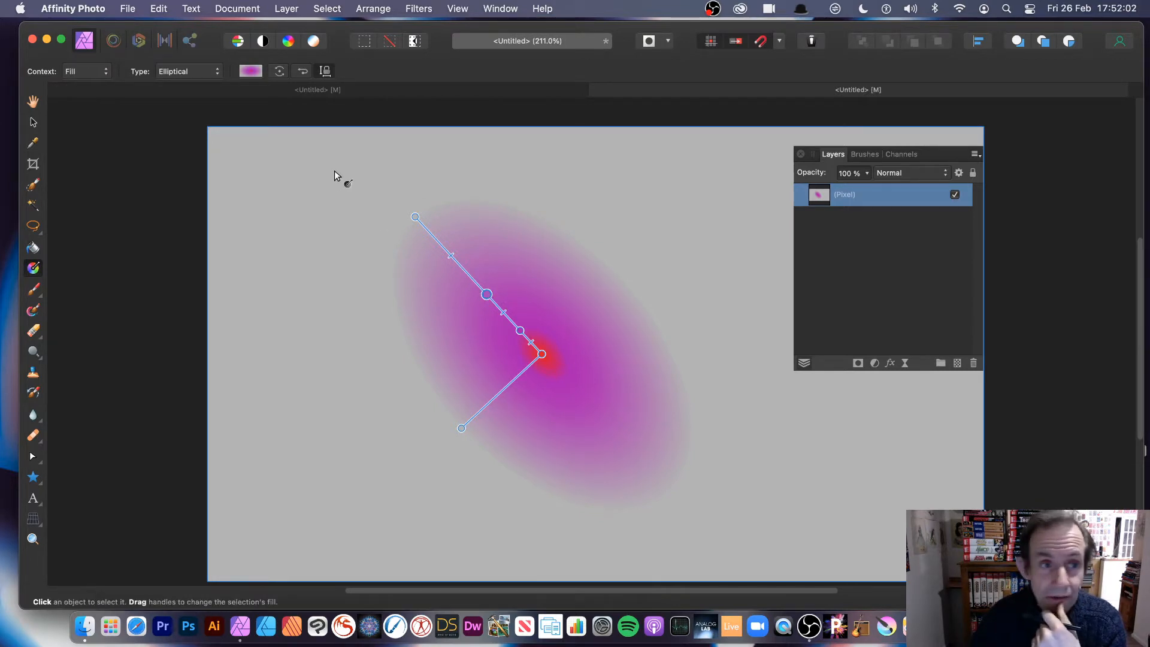
click(254, 73)
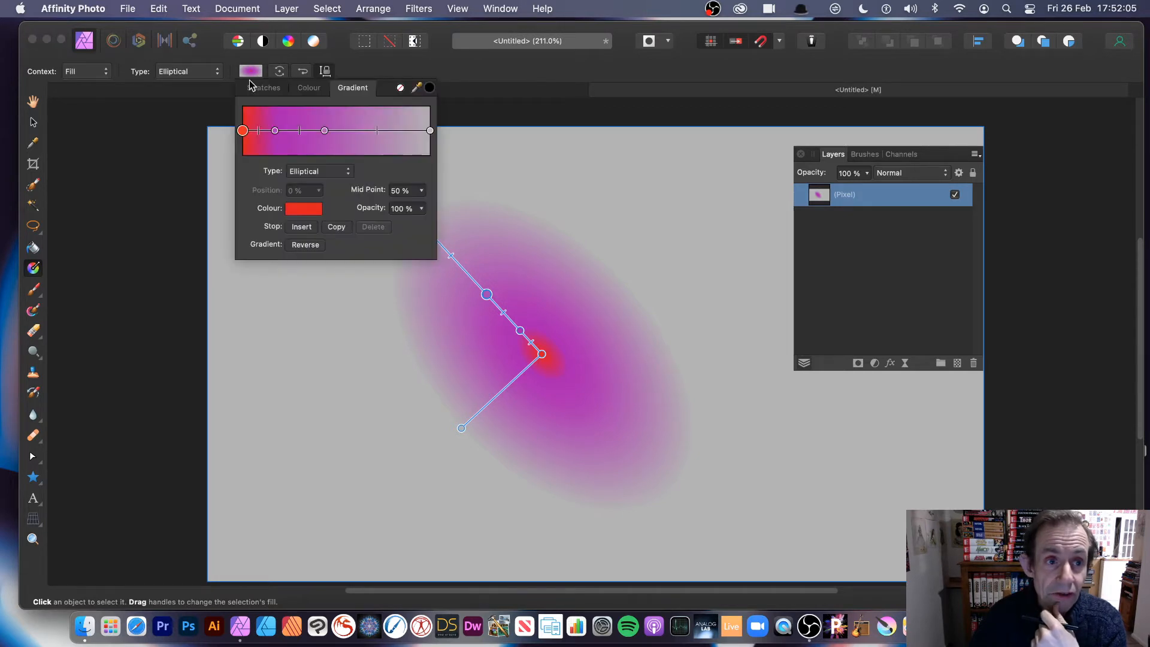
click(430, 131)
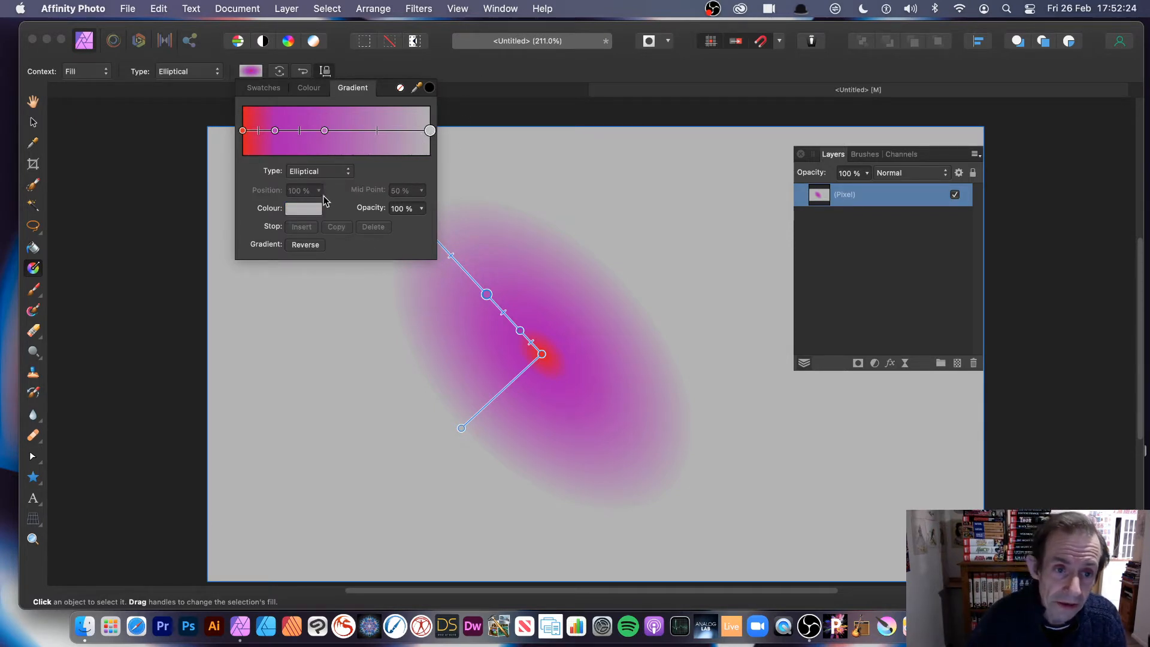
click(304, 209)
drag(362, 321, 322, 258)
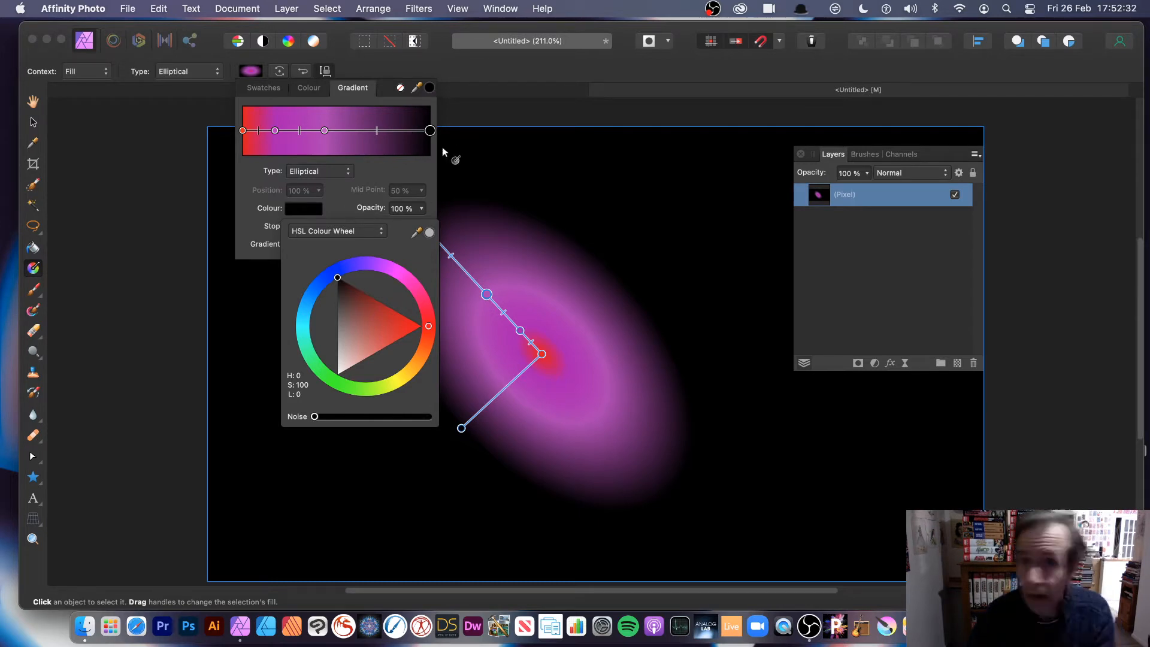
click(422, 209)
drag(383, 225, 252, 223)
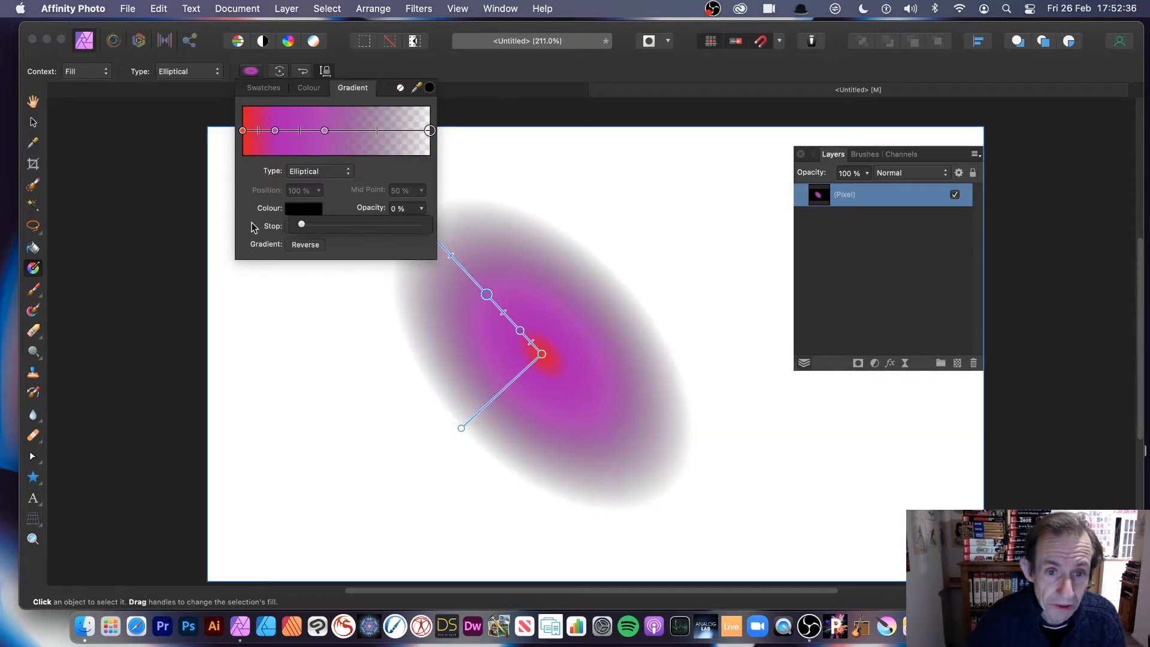
Insert a black gradient stop at 63% with 100% opacity and set its mid point to 12%.
click(370, 134)
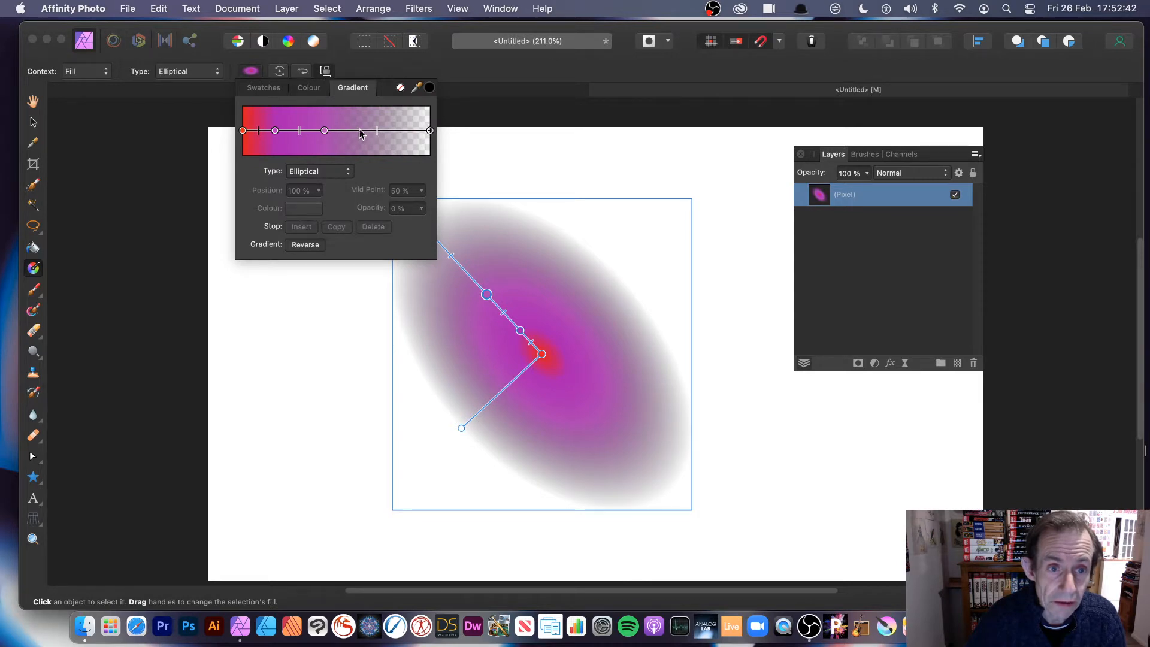
click(360, 132)
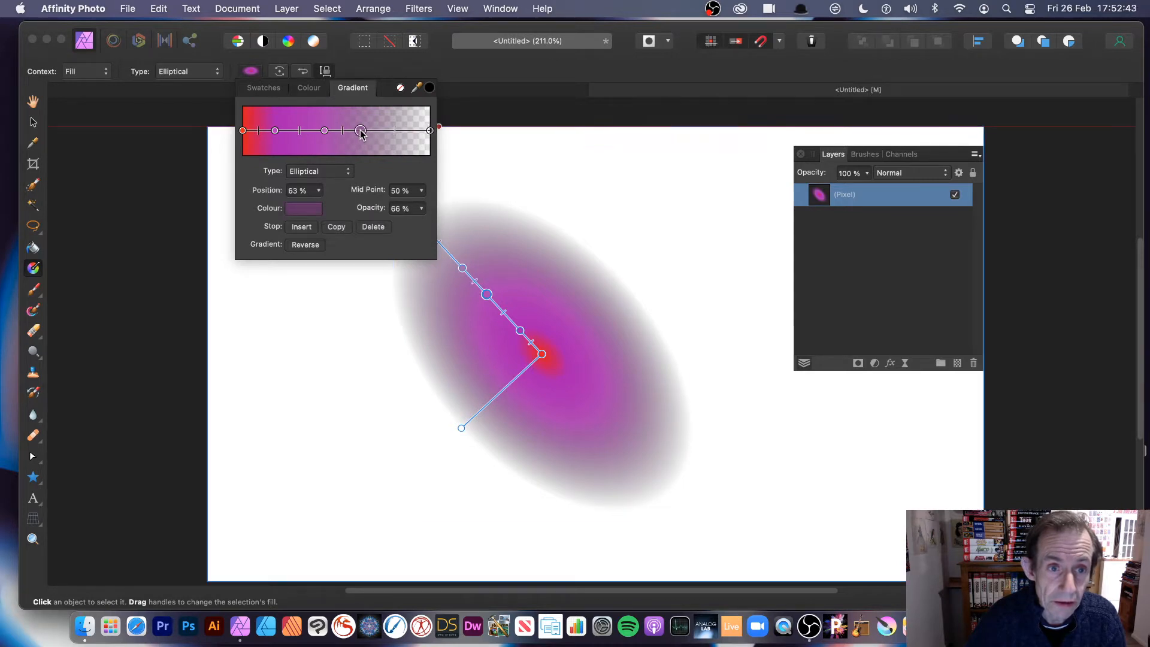
click(306, 206)
drag(335, 325, 299, 323)
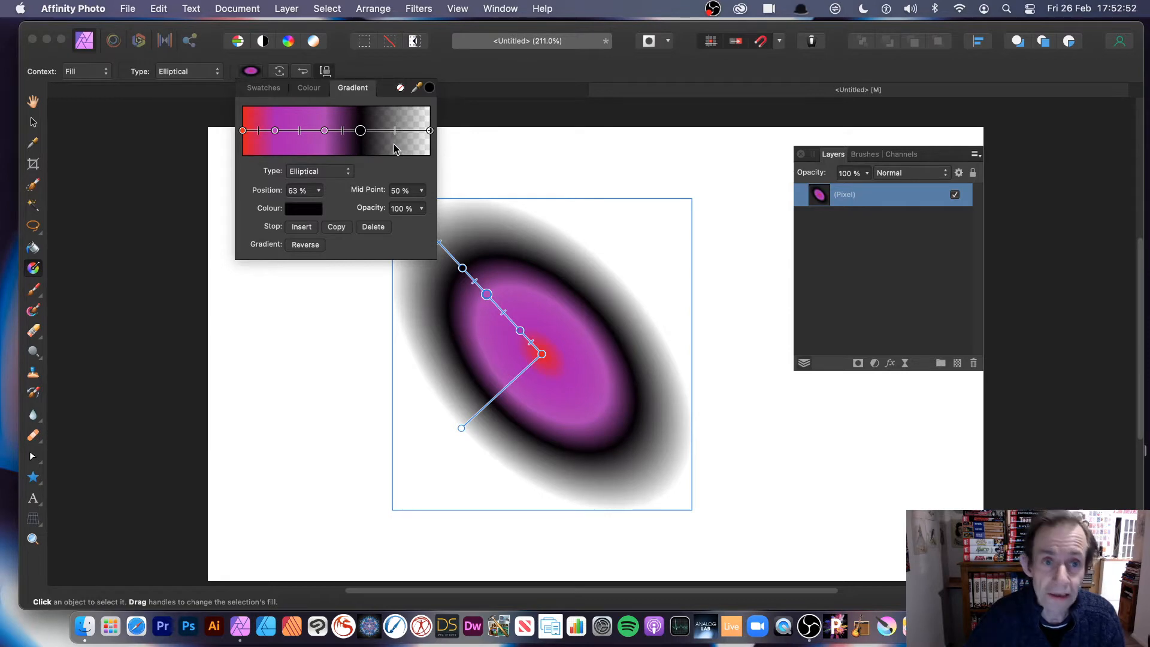
mouse_move(394, 131)
mouse_down()
mouse_move(375, 131)
mouse_move(430, 139)
mouse_move(369, 135)
mouse_up()
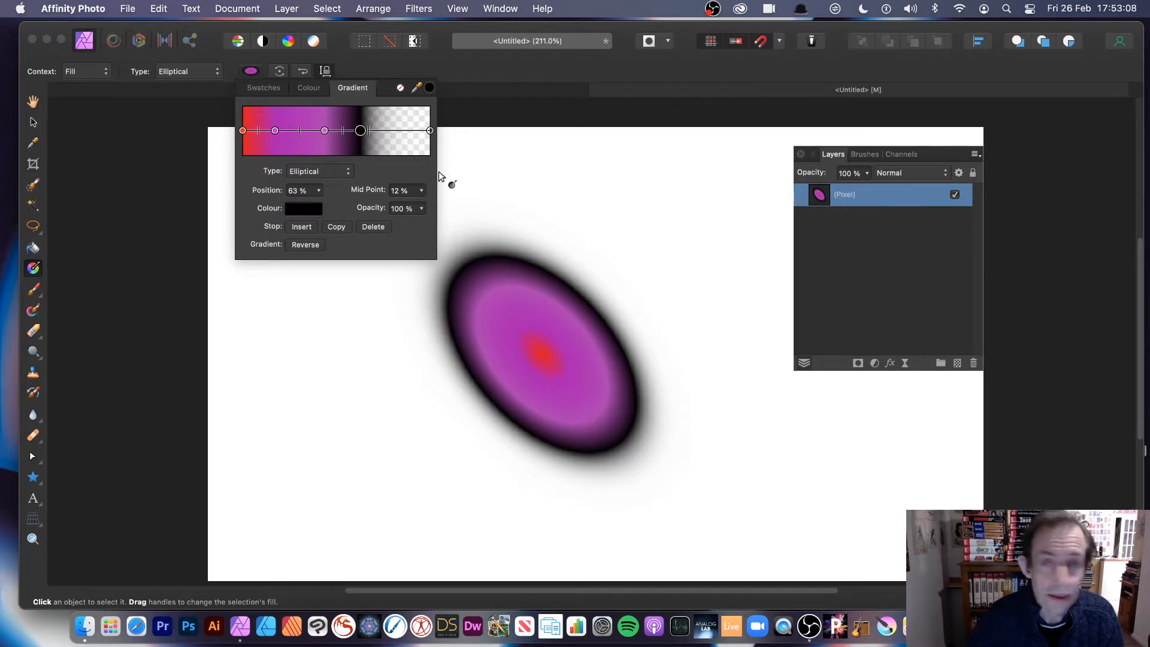
Move the gradient ellipse towards the upper left of the canvas with the Move Tool.
click(34, 124)
click(537, 271)
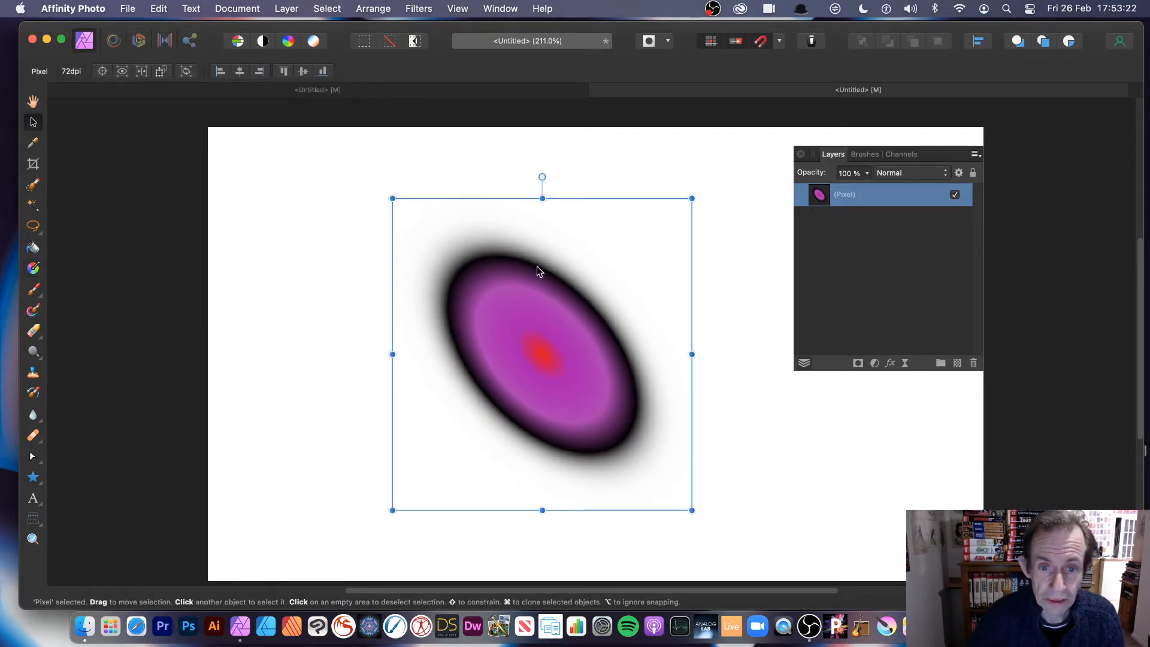
drag(501, 275, 408, 251)
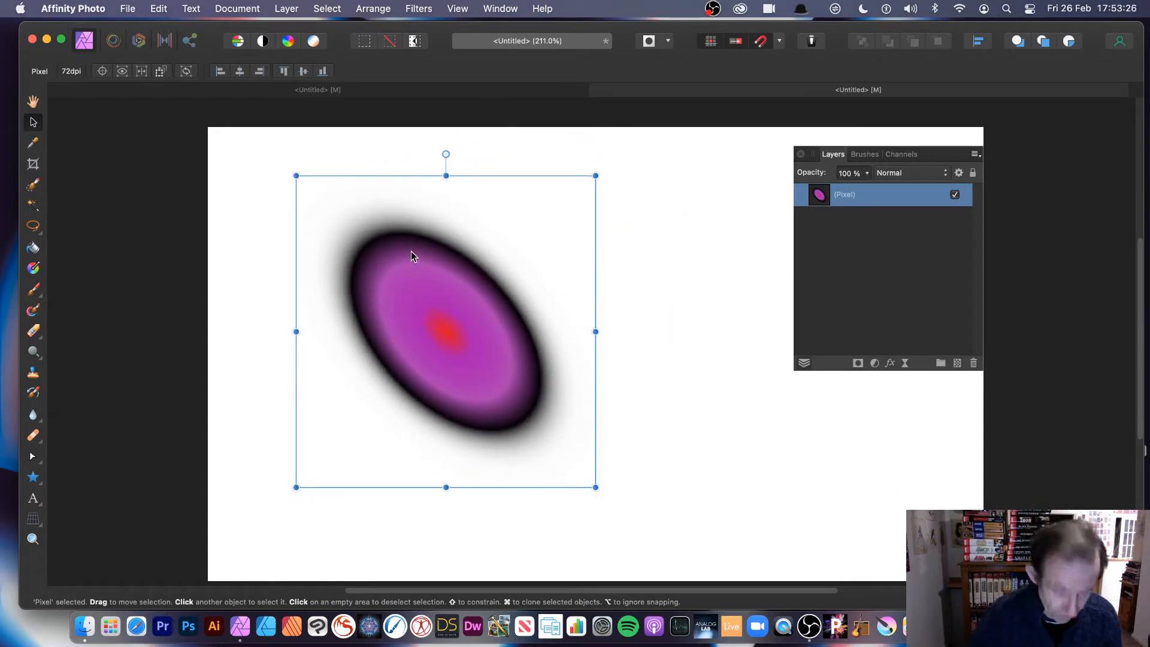
mouse_move(413, 267)
mouse_down()
mouse_move(552, 214)
mouse_move(465, 231)
mouse_up()
drag(346, 142, 460, 260)
drag(569, 362, 439, 239)
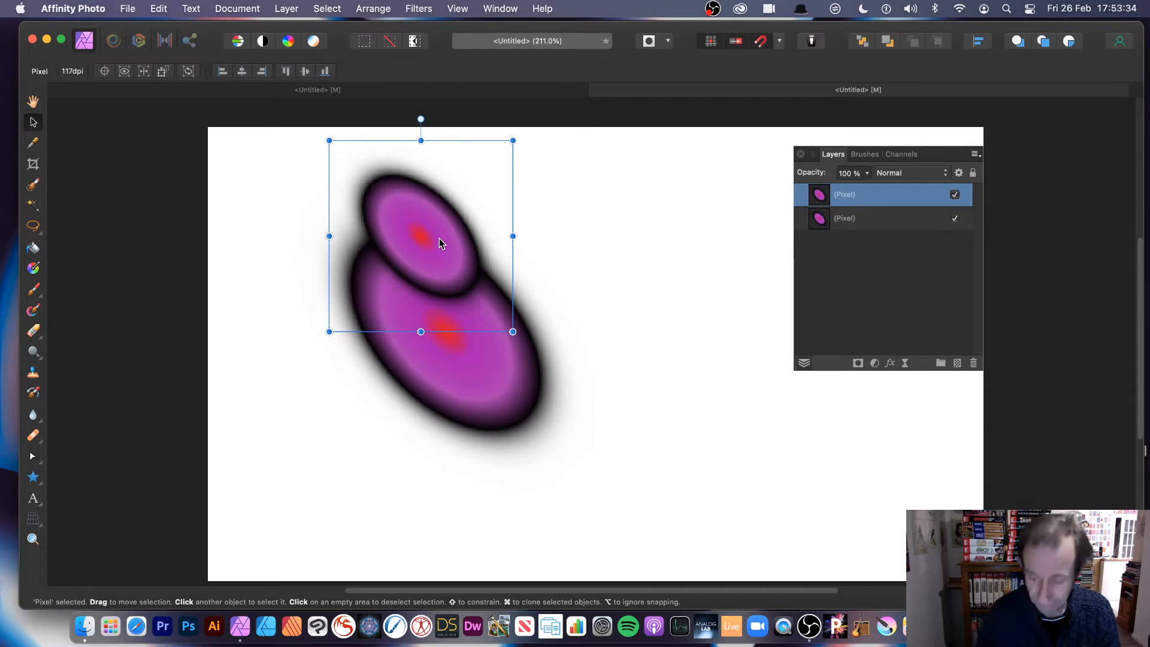
key(Delete)
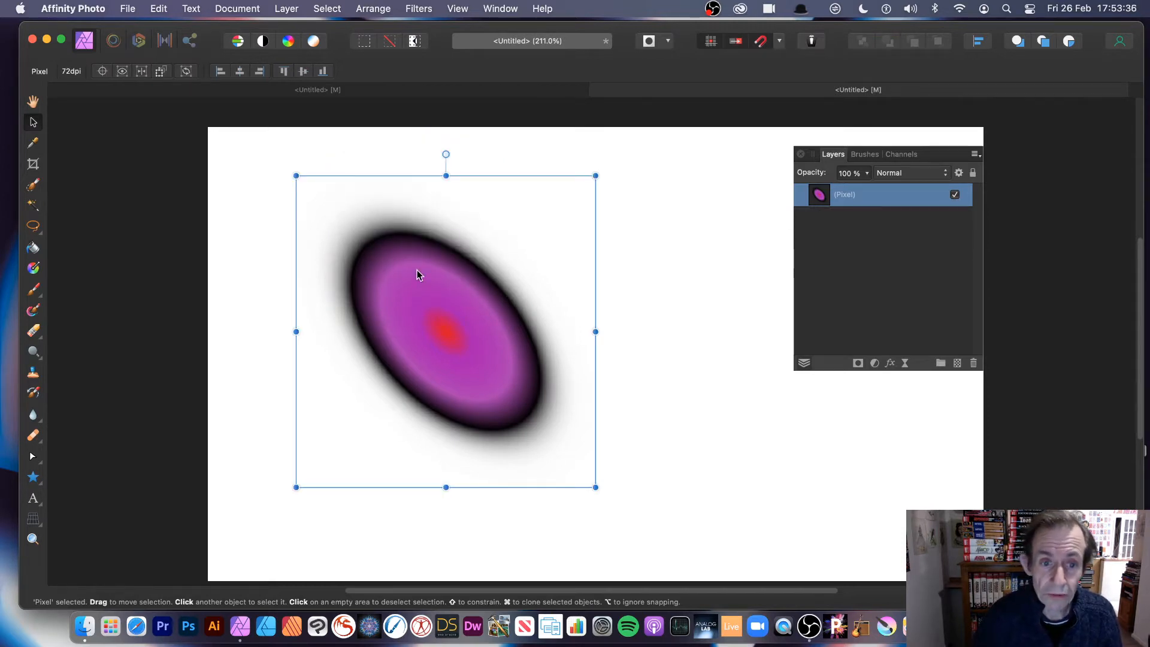
Move the ellipse slightly down and surround its black outline with pins using the Deform filter.
mouse_move(417, 270)
mouse_down()
mouse_move(404, 220)
mouse_move(415, 288)
mouse_up()
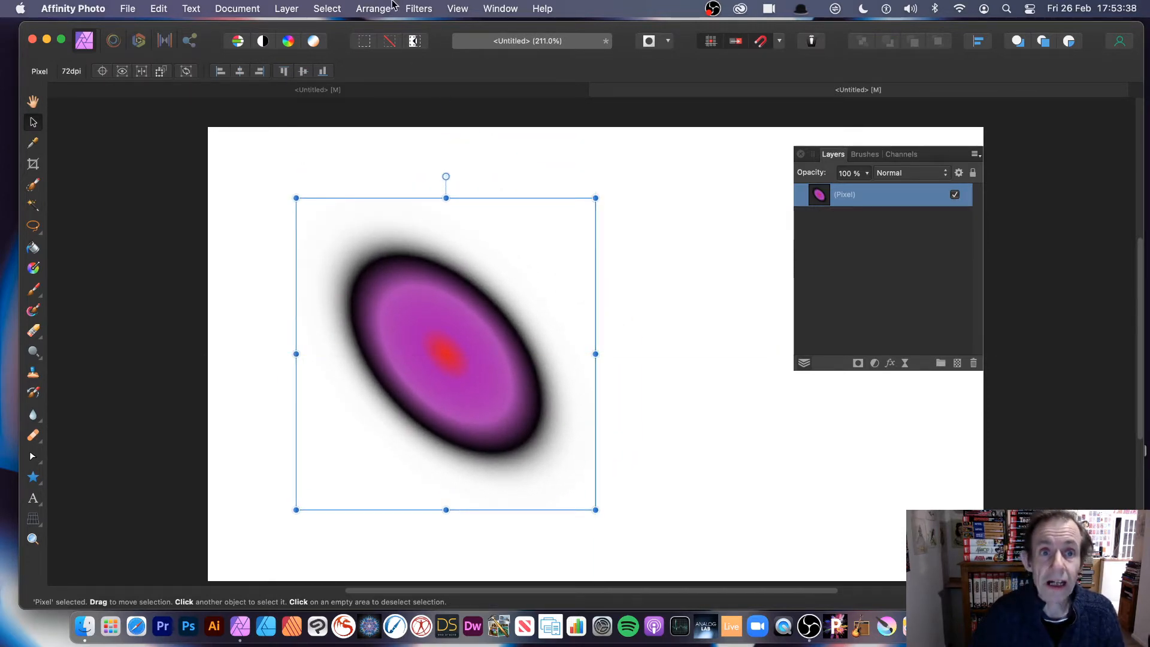
click(416, 9)
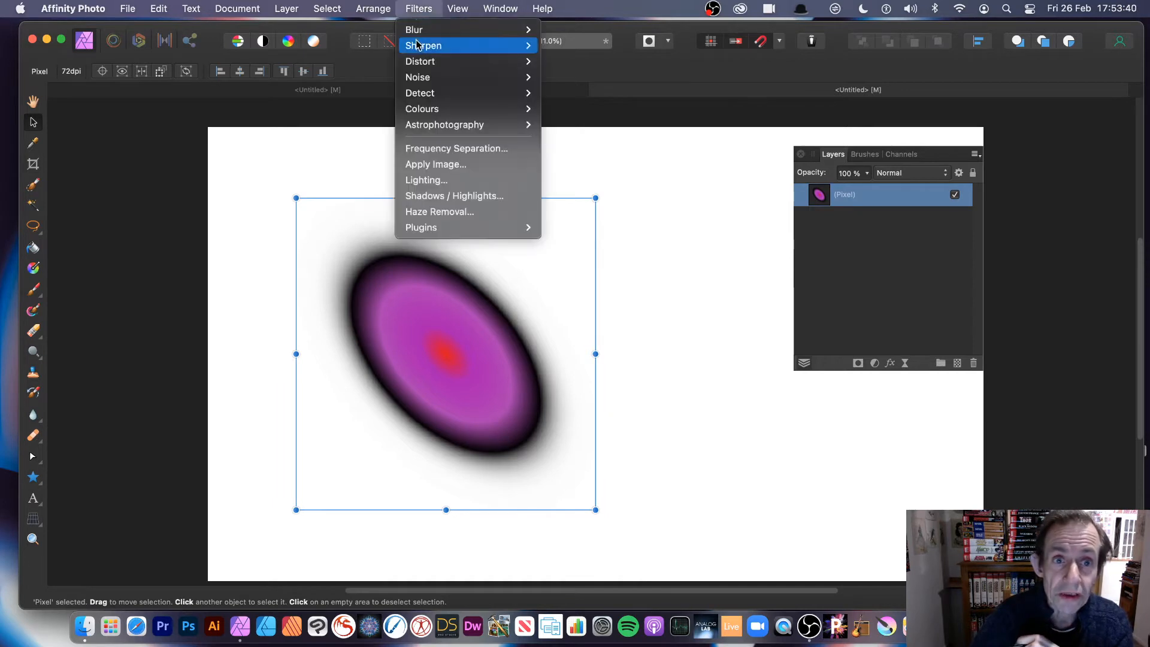
mouse_move(423, 62)
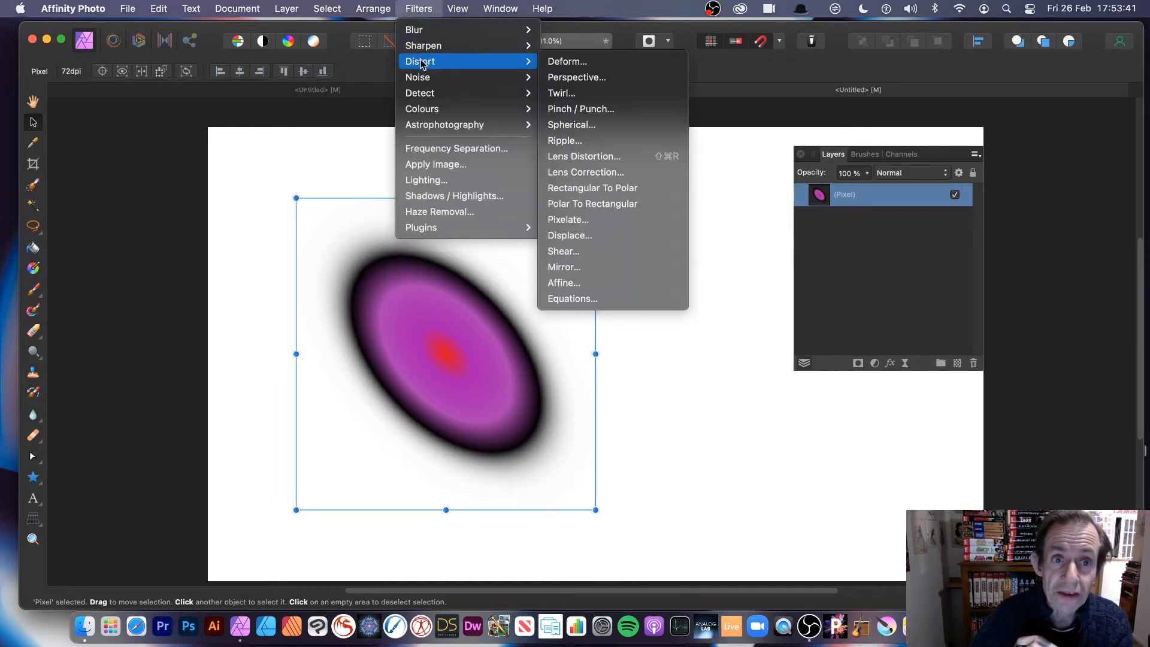
click(584, 64)
drag(1021, 483, 688, 263)
click(590, 317)
click(594, 331)
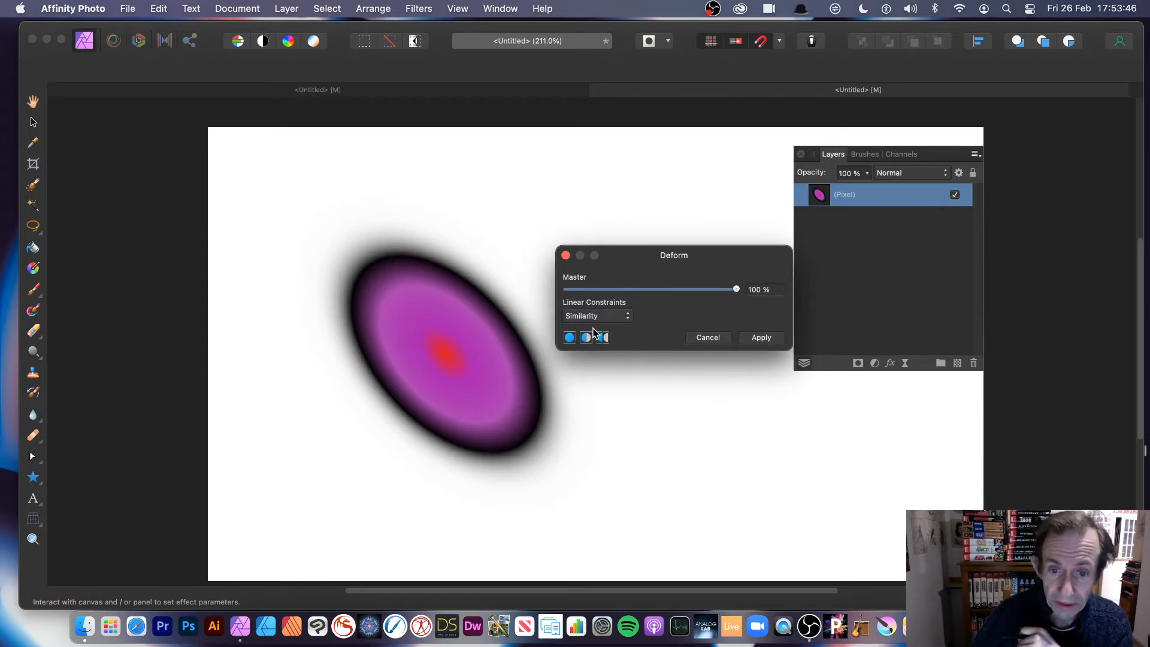
click(362, 256)
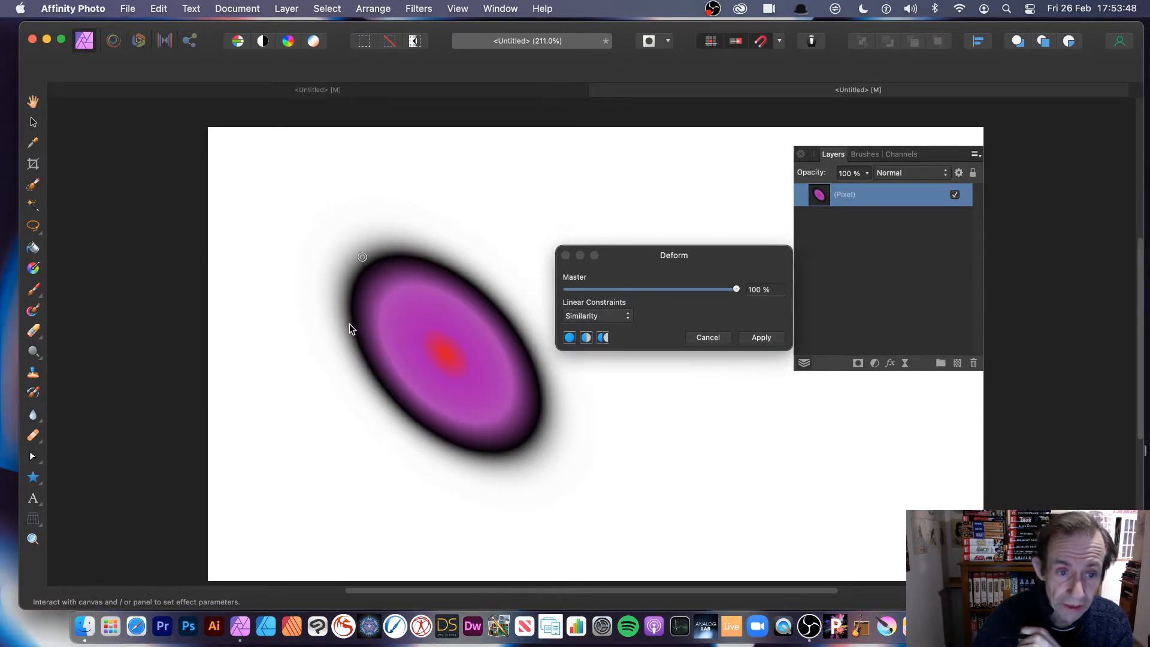
click(410, 415)
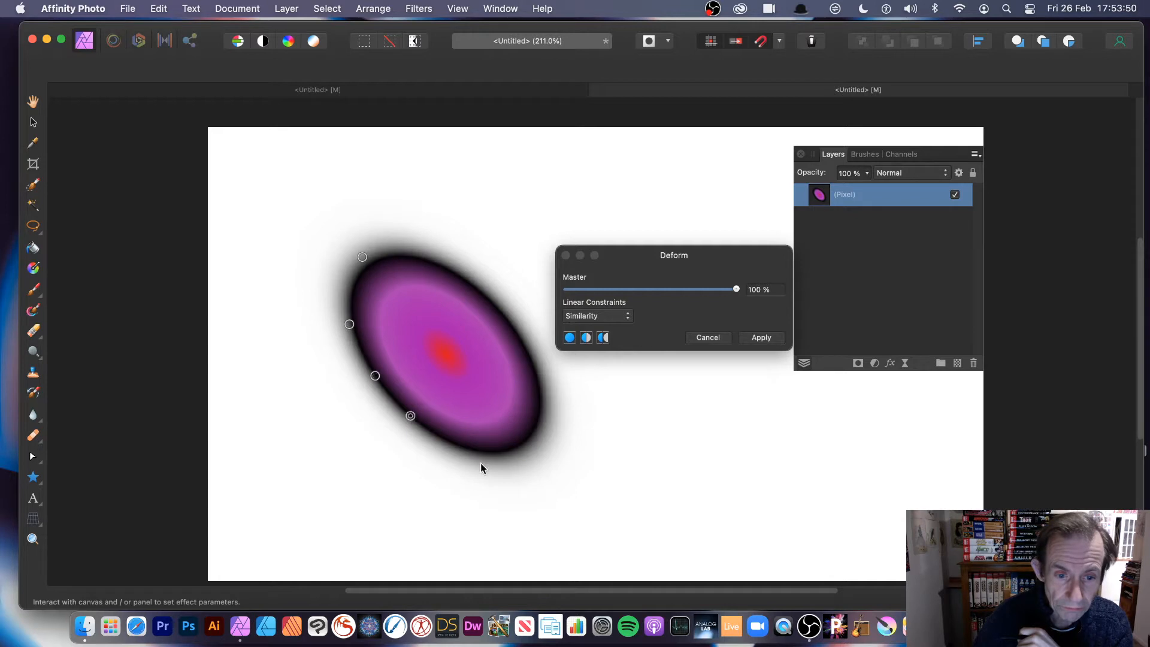
click(536, 426)
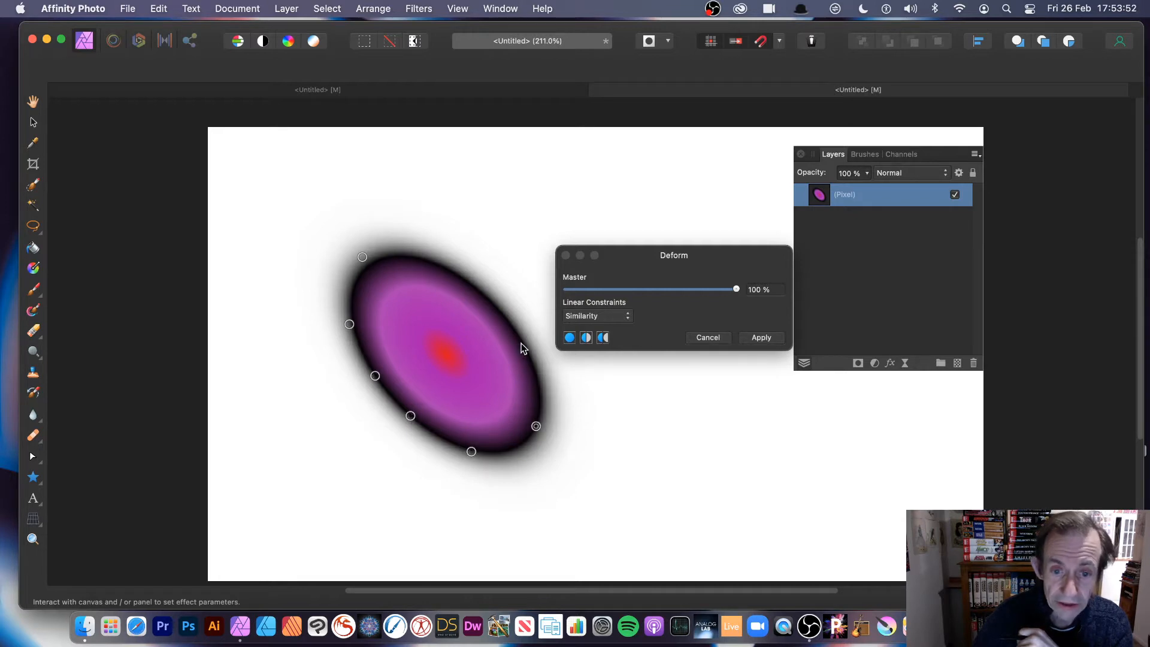
click(484, 290)
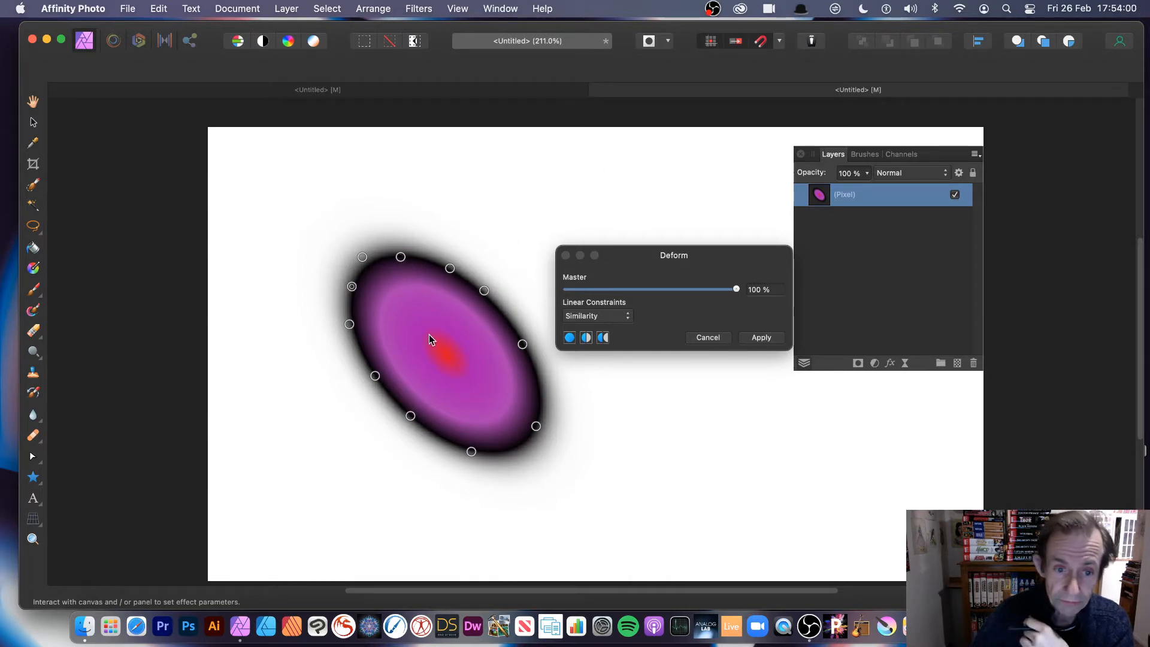
Deform the ellipse by pulling its interior up and right into a round lobe and pushing three outline pins inward as notches.
drag(424, 324, 557, 247)
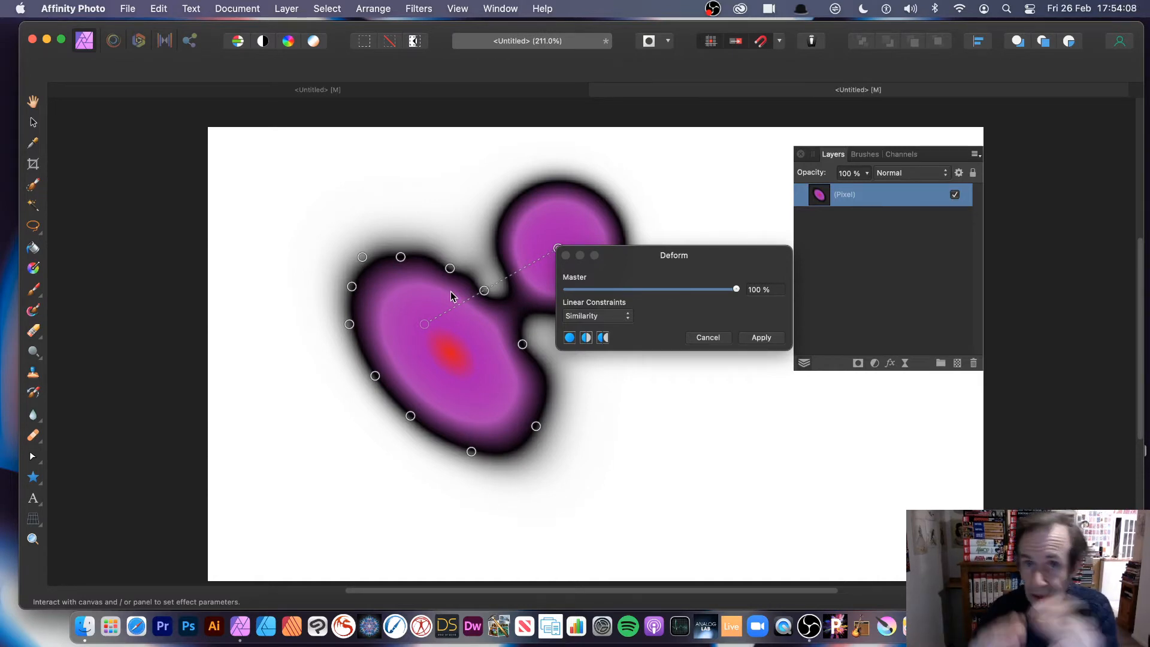
drag(450, 270, 431, 291)
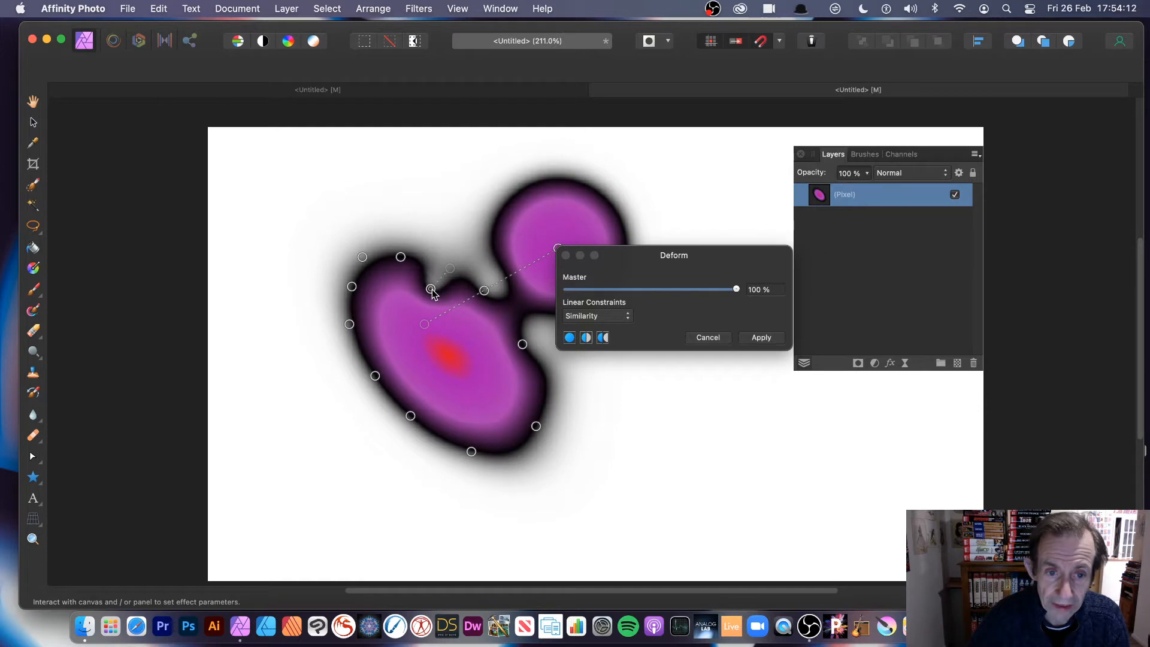
drag(353, 288, 372, 297)
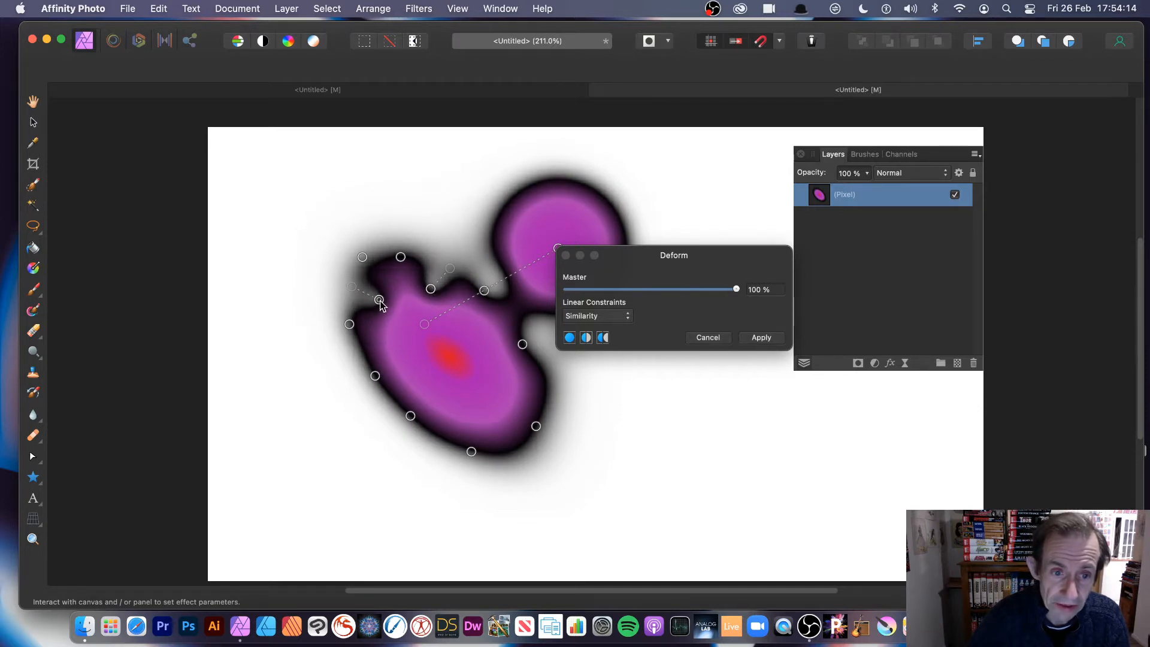
drag(377, 379, 424, 375)
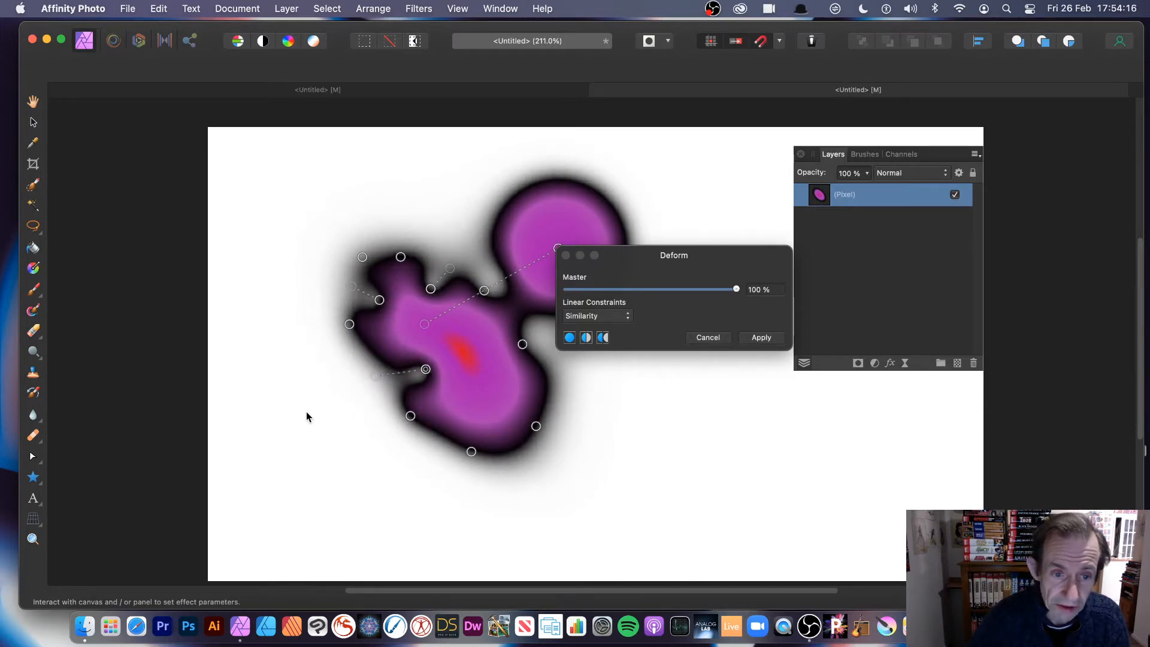
Push the surrounding blank area into the ellipse's lower-left and bottom edges with three more deform pins to carve deep gaps.
drag(320, 409, 469, 378)
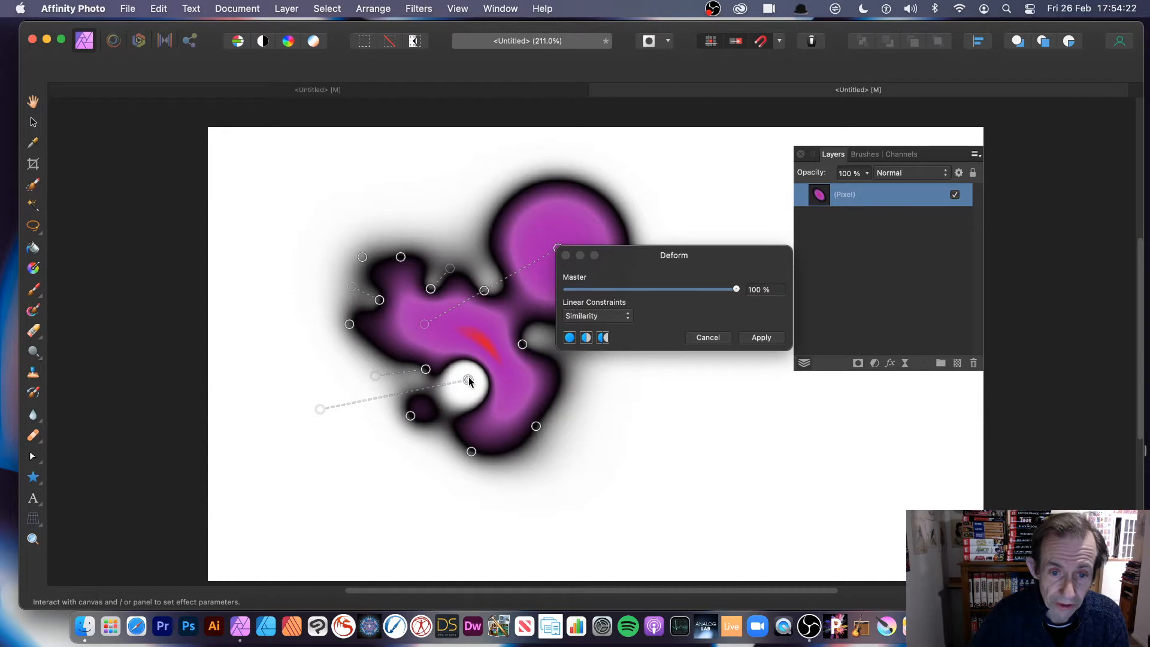
drag(332, 382, 435, 333)
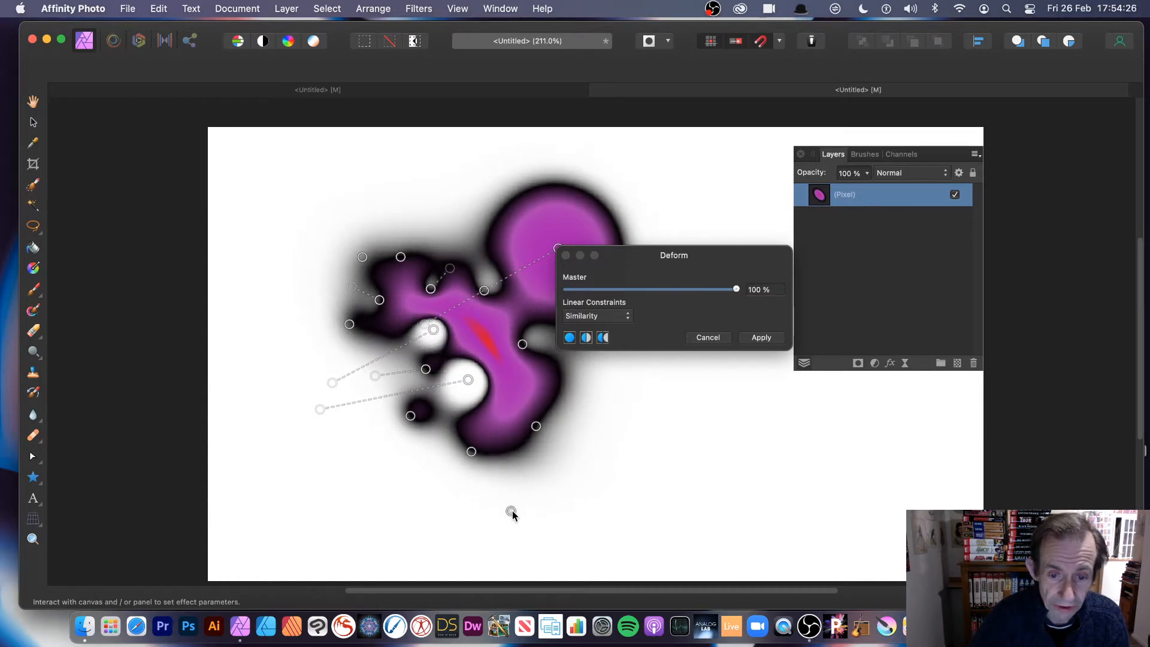
drag(511, 510, 511, 426)
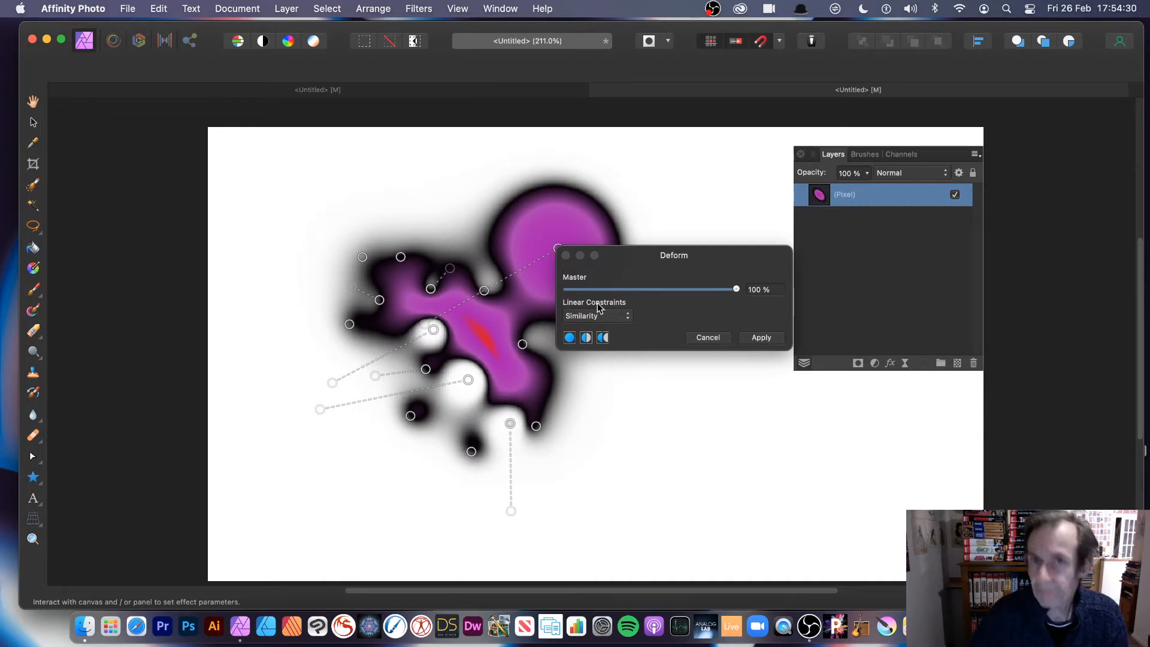
Cut into the neck of the round lobe from its lower-right side and pull the lobe farther right with the deform pins.
drag(638, 257, 730, 243)
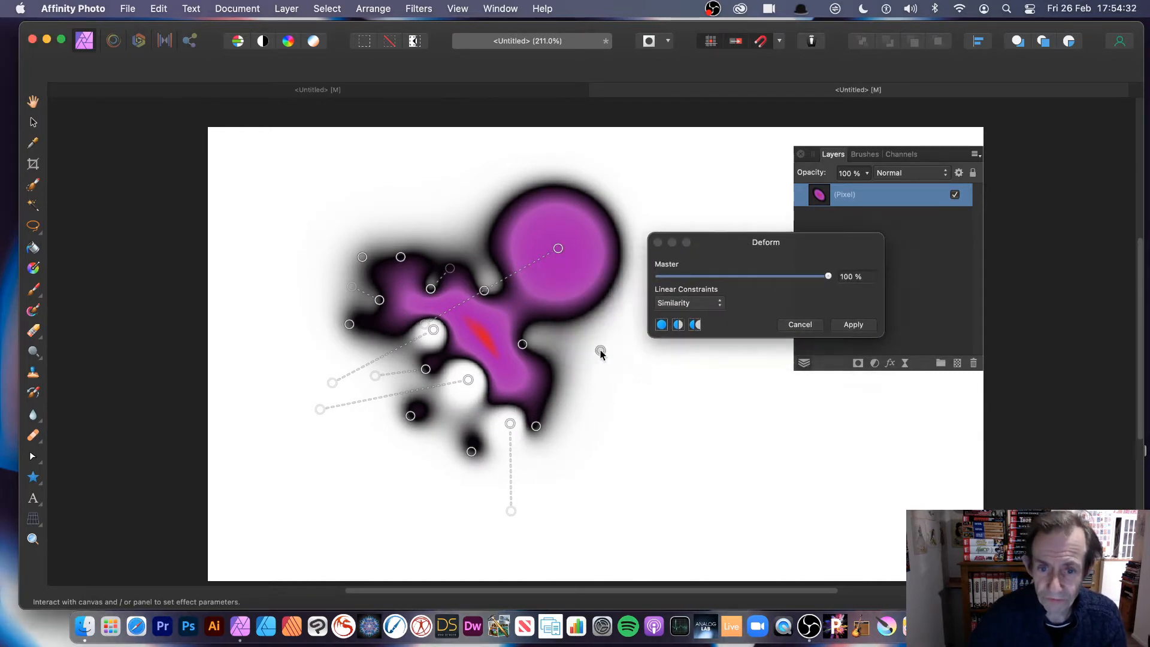
drag(601, 351, 538, 280)
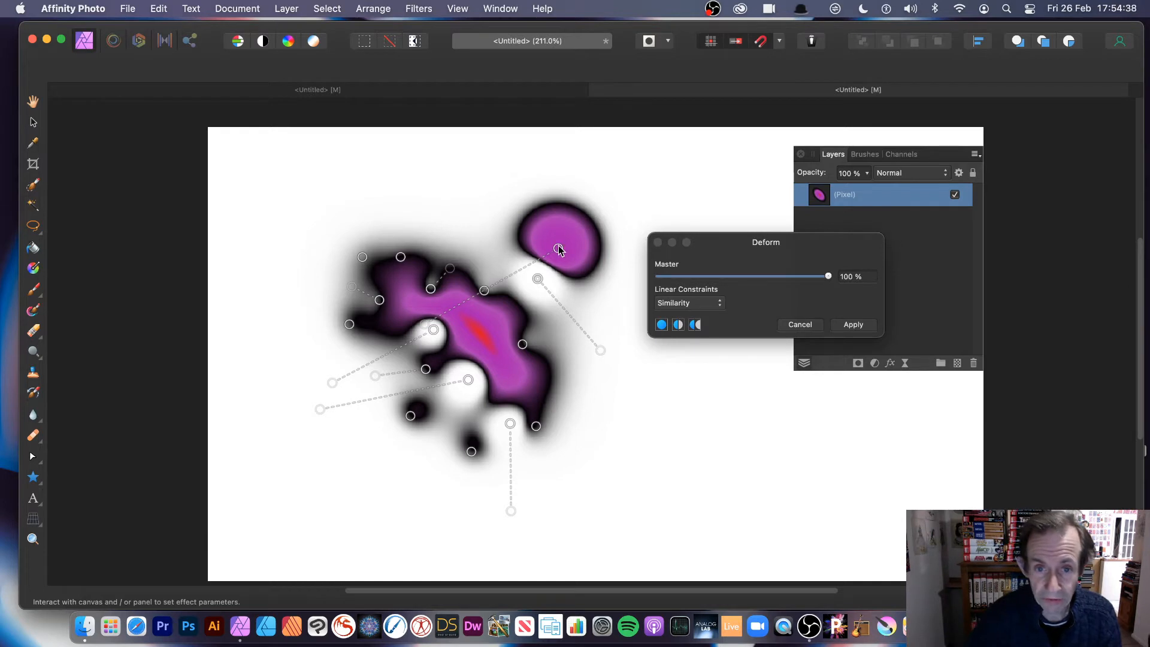
drag(559, 249, 672, 302)
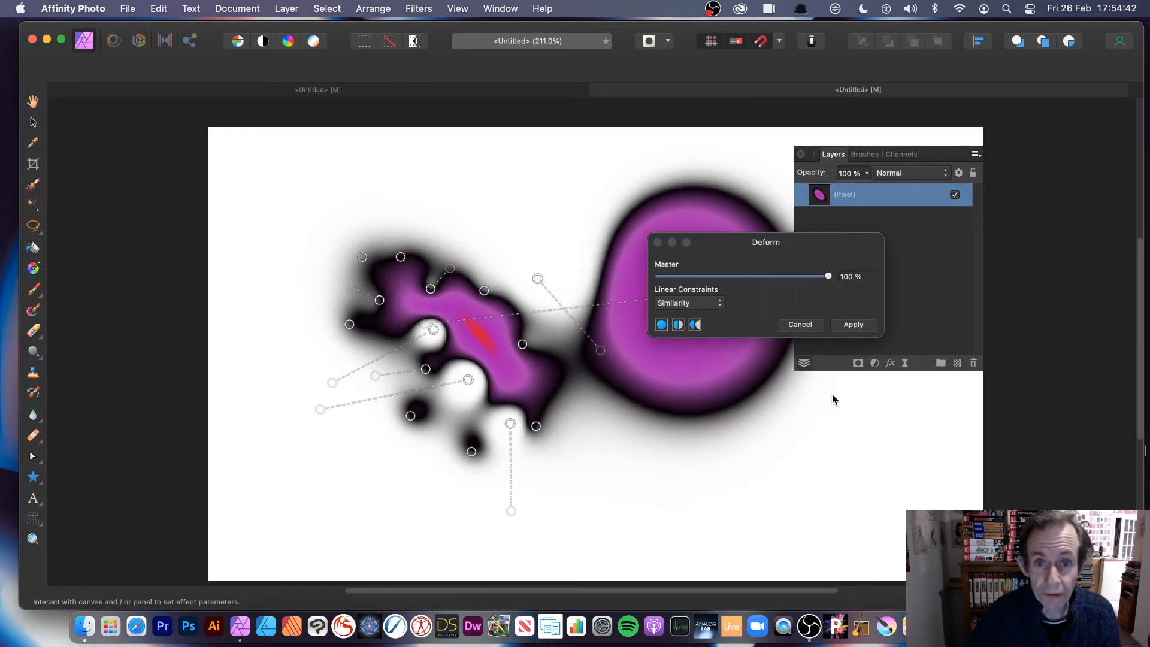
Reshape the detached lobe by dragging new pins from above it down past its lower side, and apply the deformation.
click(590, 222)
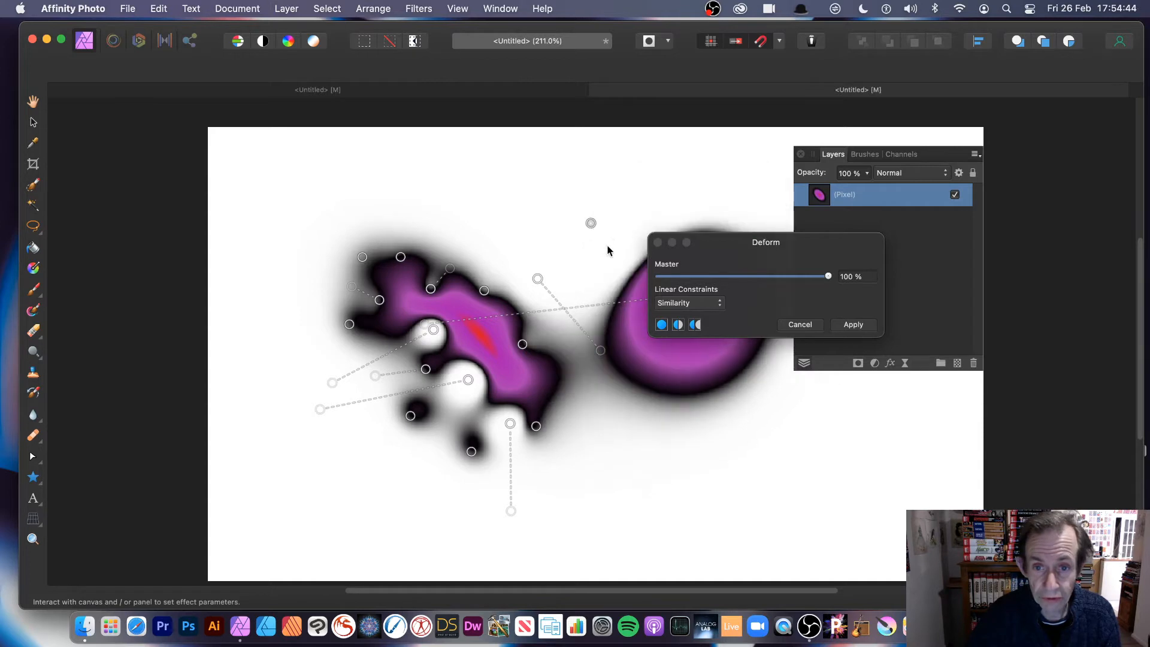
drag(731, 241, 826, 196)
drag(586, 220, 648, 247)
drag(591, 223, 678, 389)
click(702, 221)
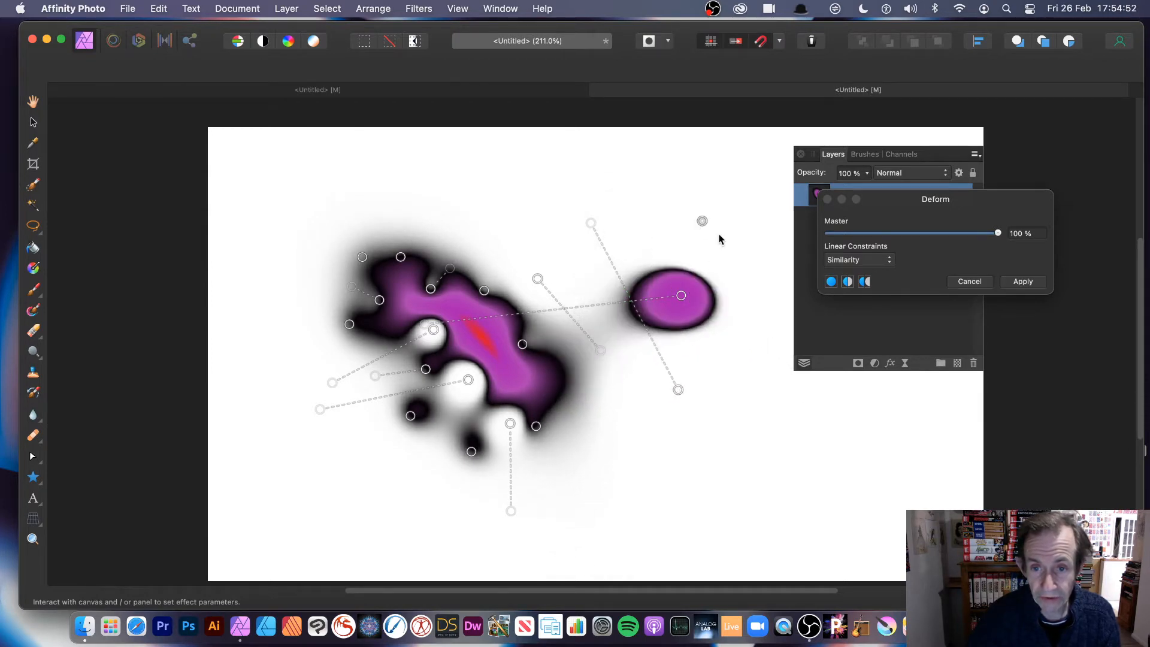
drag(702, 221, 941, 549)
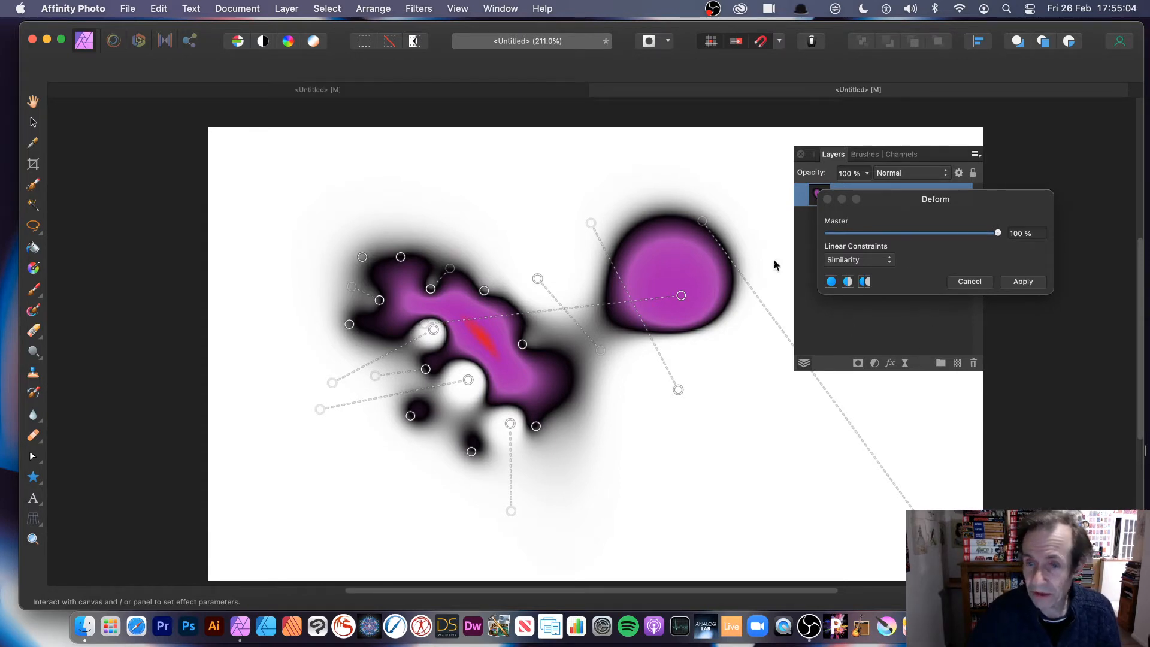
click(1024, 282)
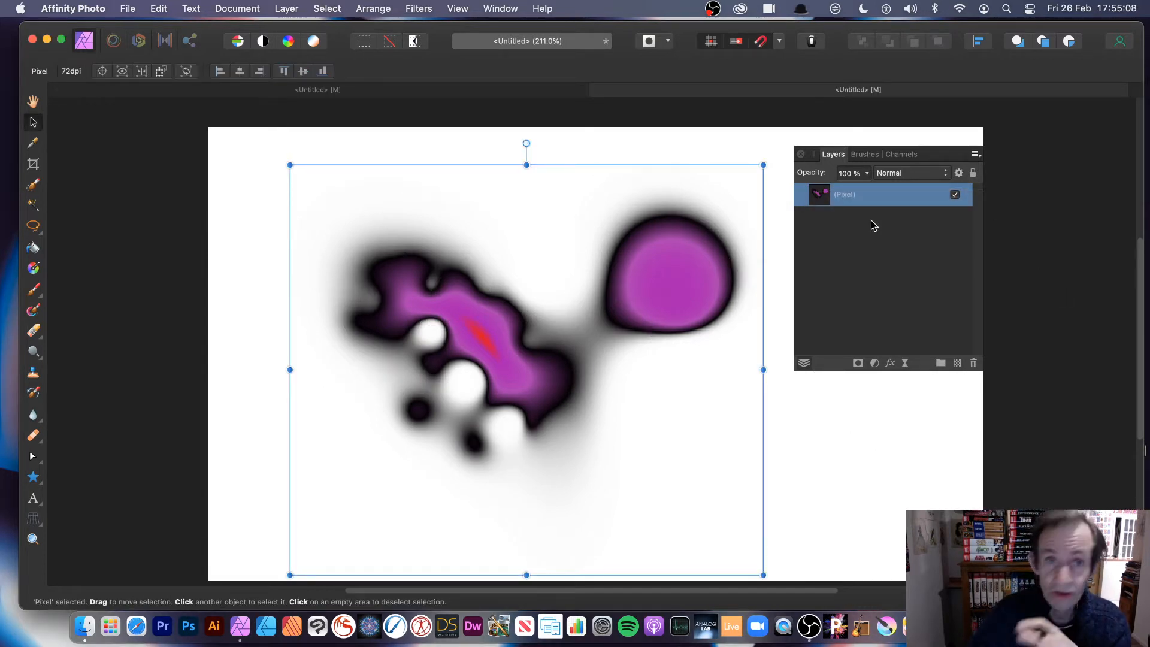
Add a Bevel / Emboss layer effect to the deformed pixel layer, with type Inner and radius 38.3 px.
click(891, 363)
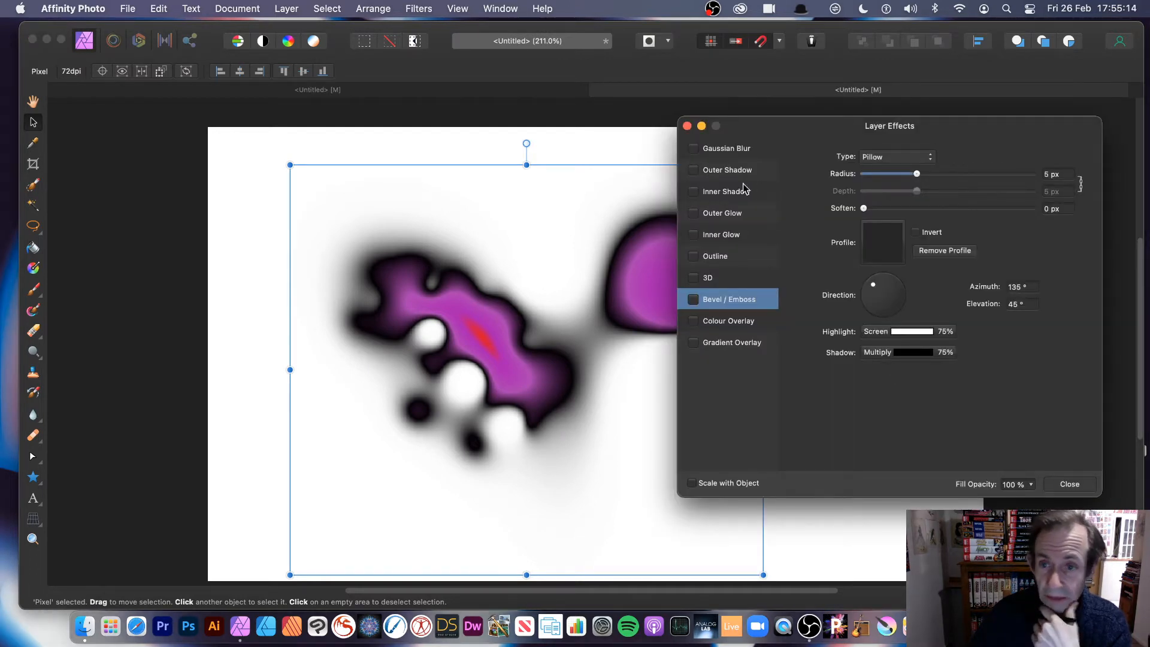
click(693, 299)
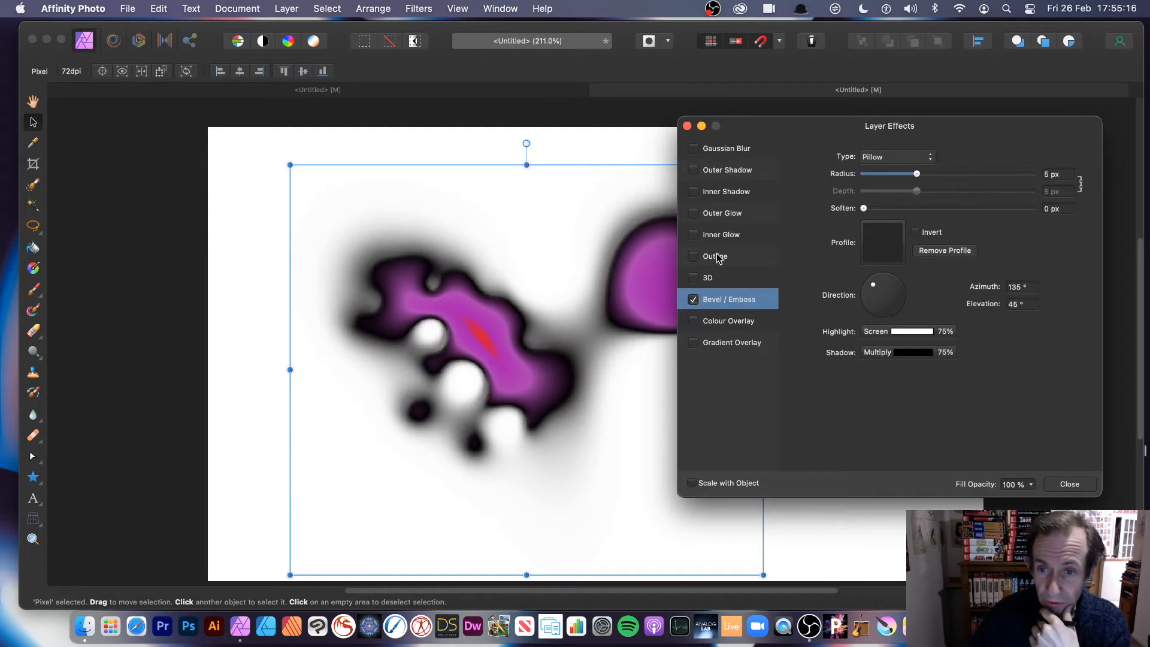
click(693, 278)
click(693, 279)
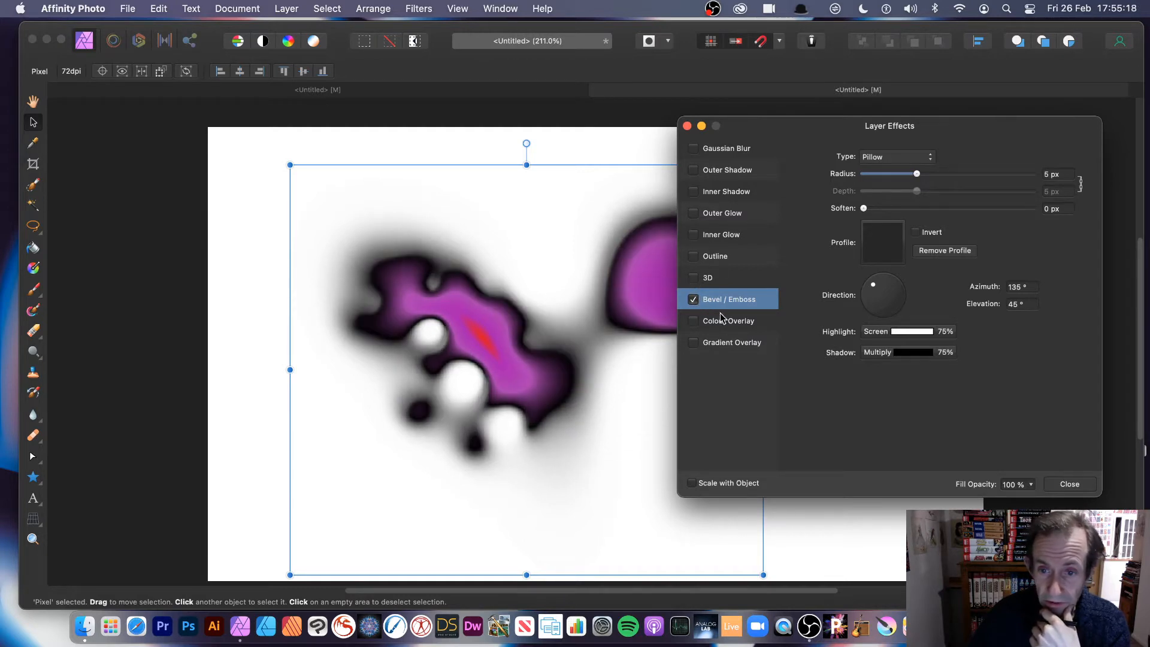
drag(917, 174, 944, 174)
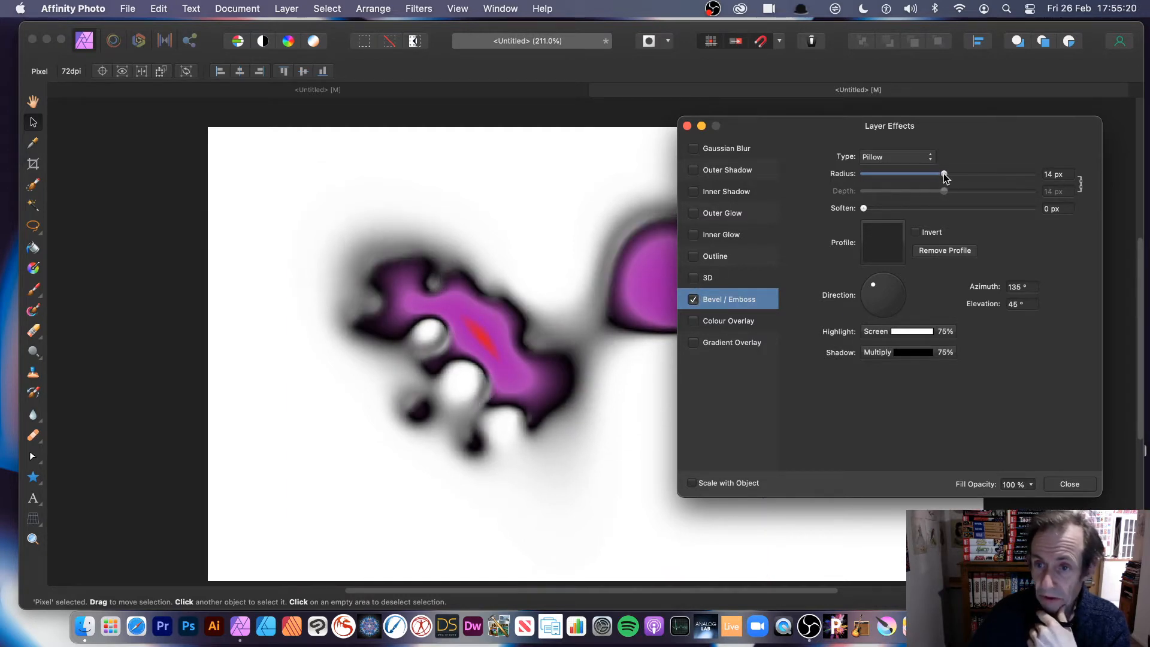
click(893, 157)
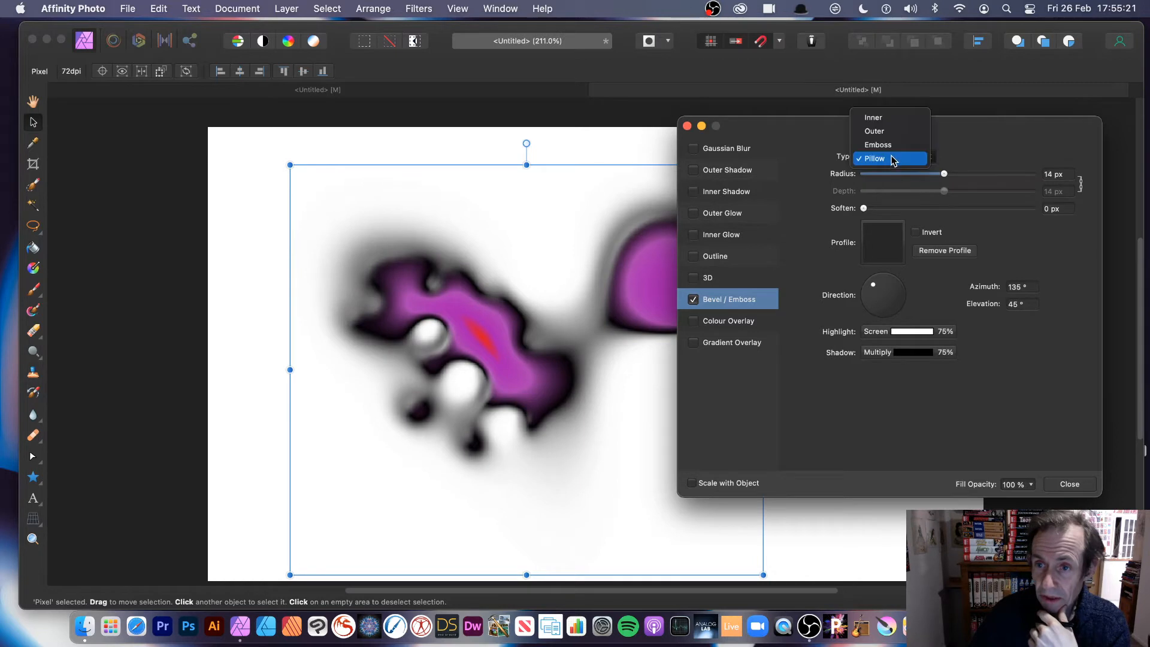
click(884, 118)
drag(944, 174, 990, 174)
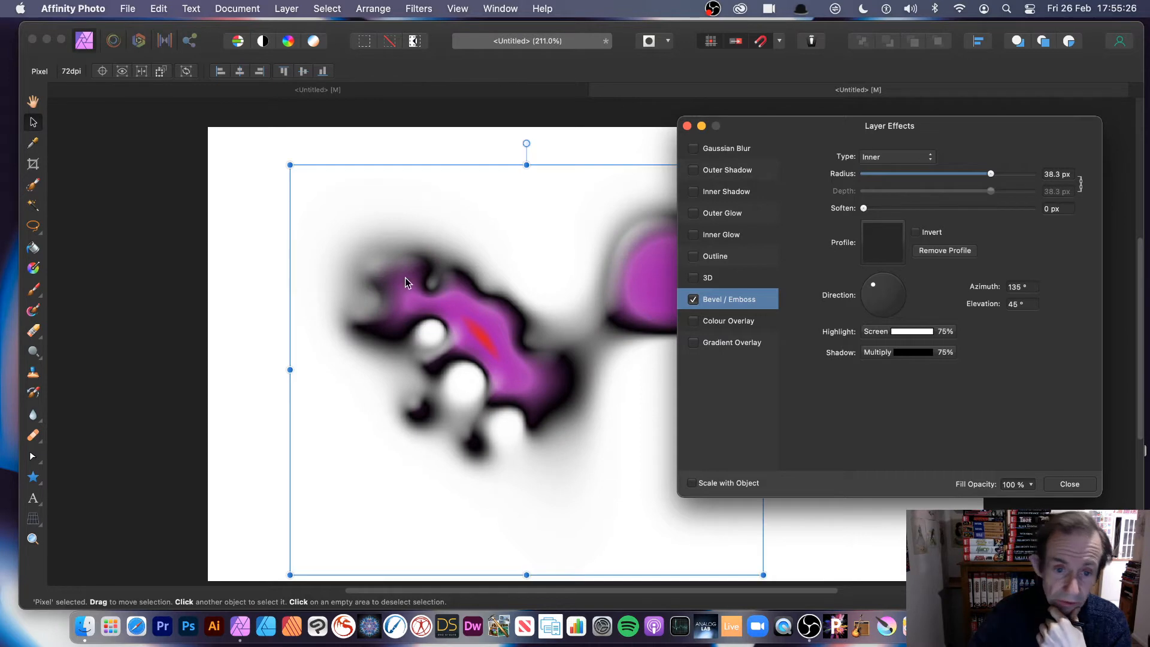
Soften the bevel by 0.7 px and set its light direction to azimuth -170° and elevation 79.9°.
drag(864, 209, 879, 208)
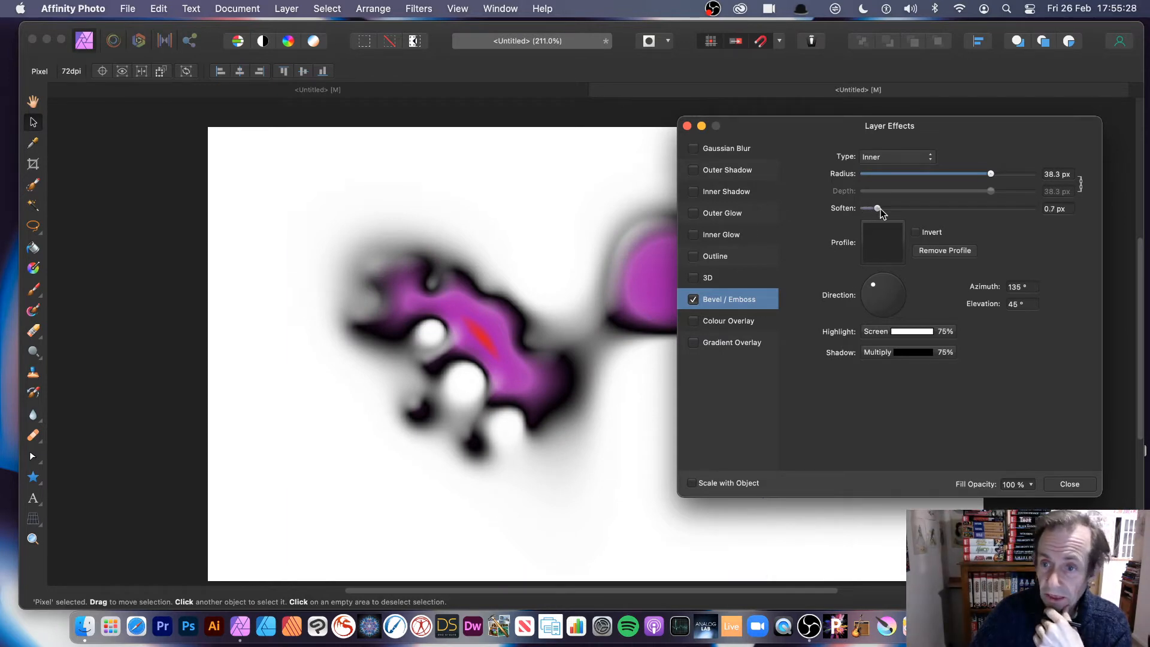
drag(874, 286, 881, 300)
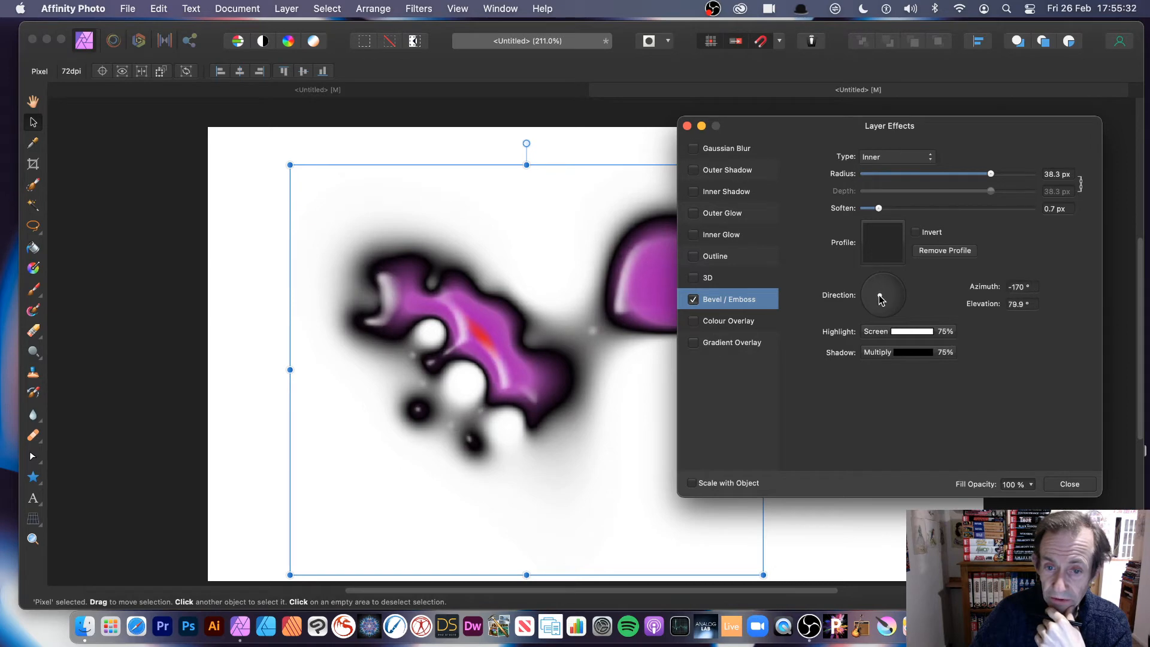
click(1078, 484)
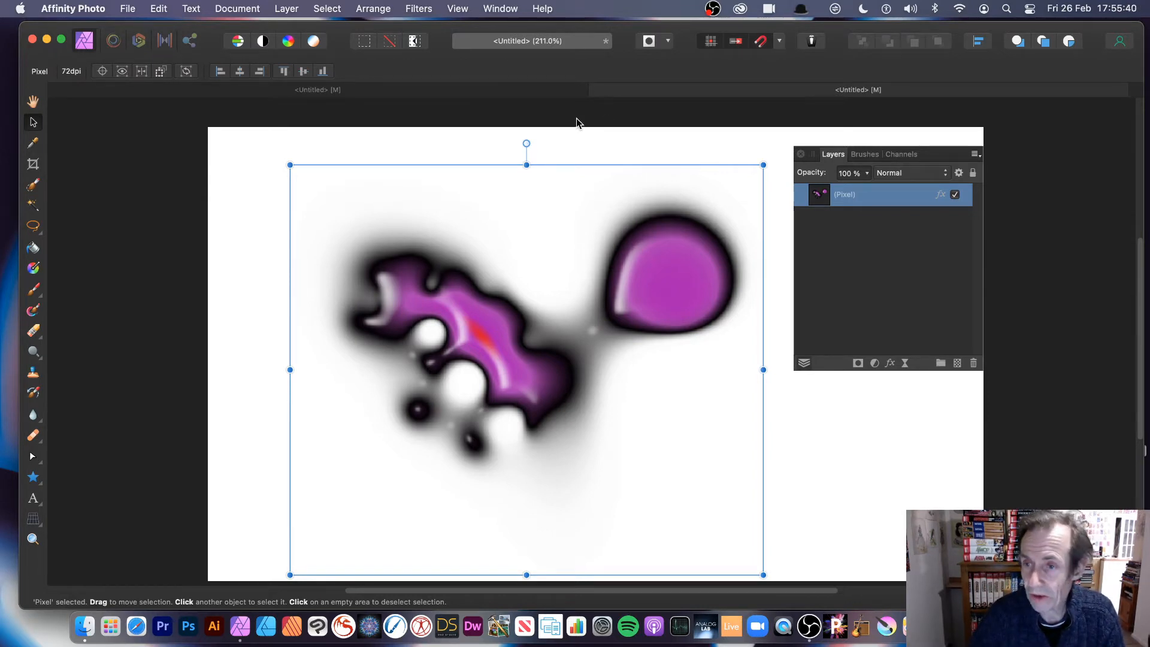
Create a new brush from the selected bevelled pixel layer in the Basic brush category.
click(866, 156)
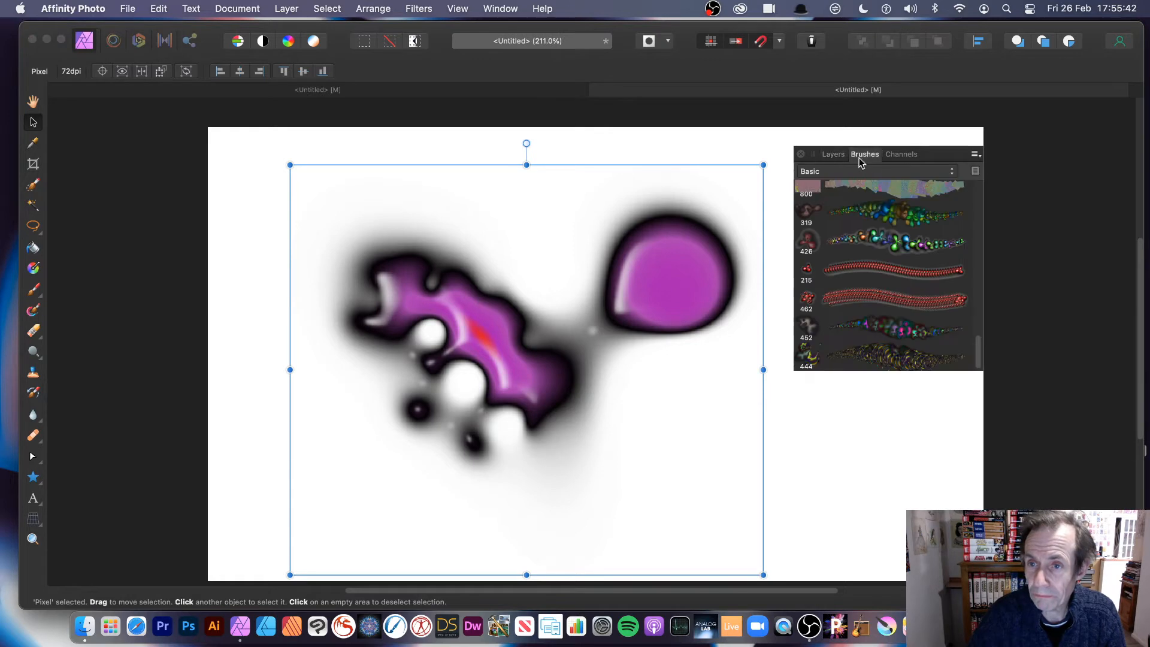
click(976, 155)
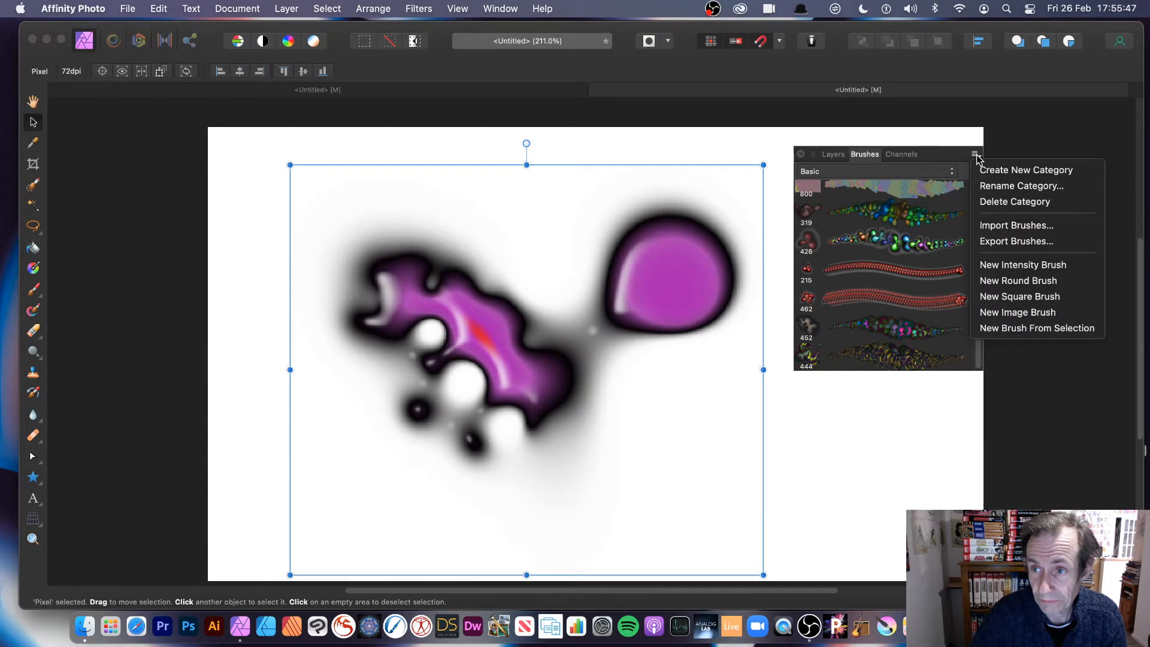
click(1023, 332)
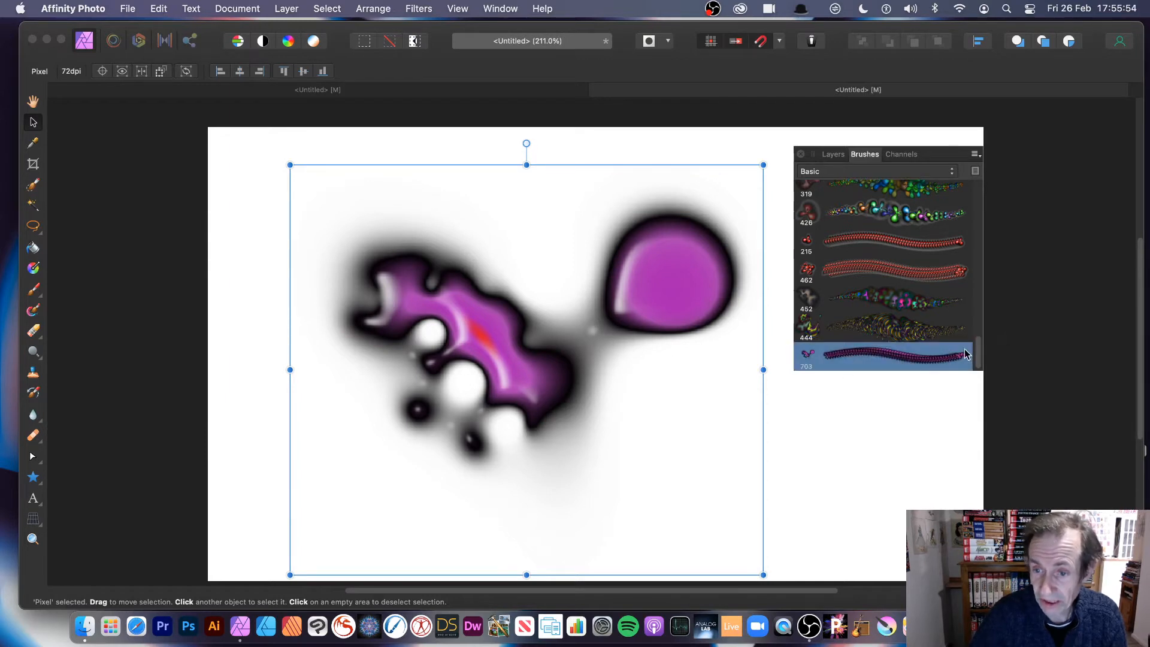
Hide the bevelled pixel layer, switch to the Paint Brush tool and add a new empty pixel layer above it.
click(833, 155)
click(955, 197)
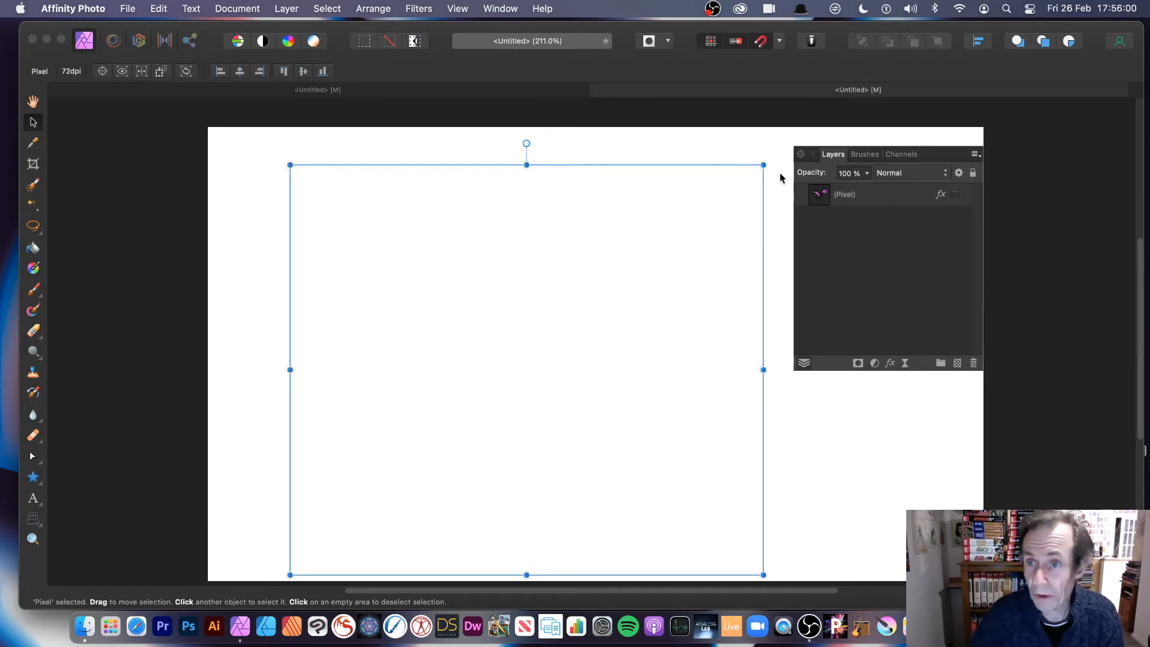
click(868, 155)
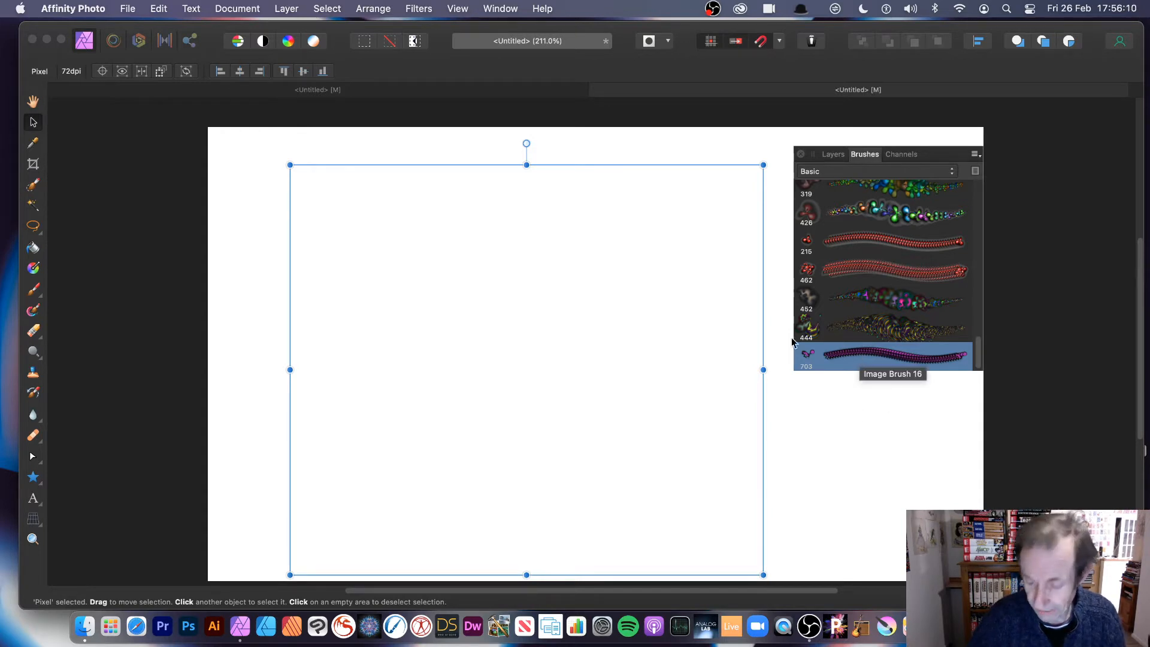
click(867, 451)
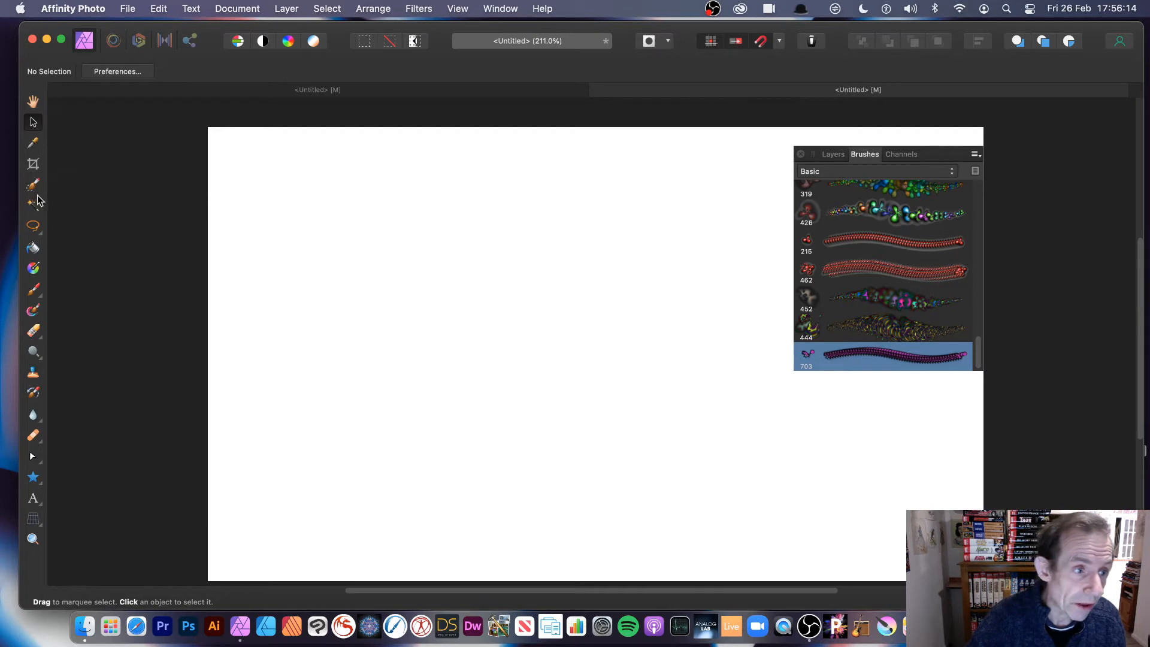
click(33, 289)
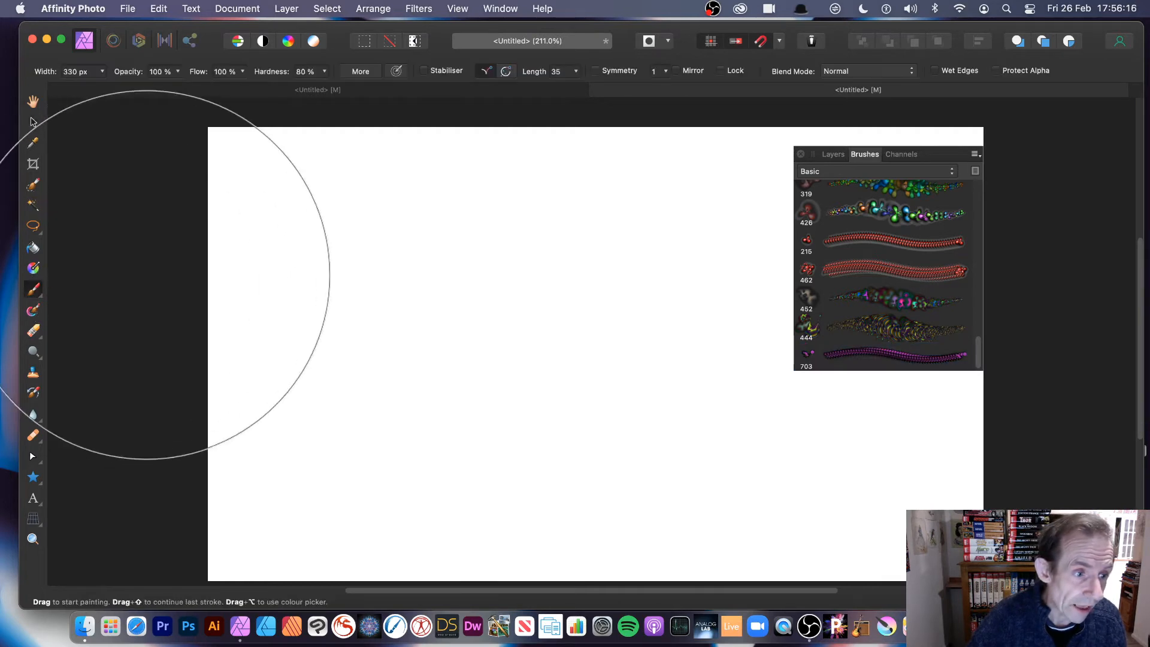
click(830, 155)
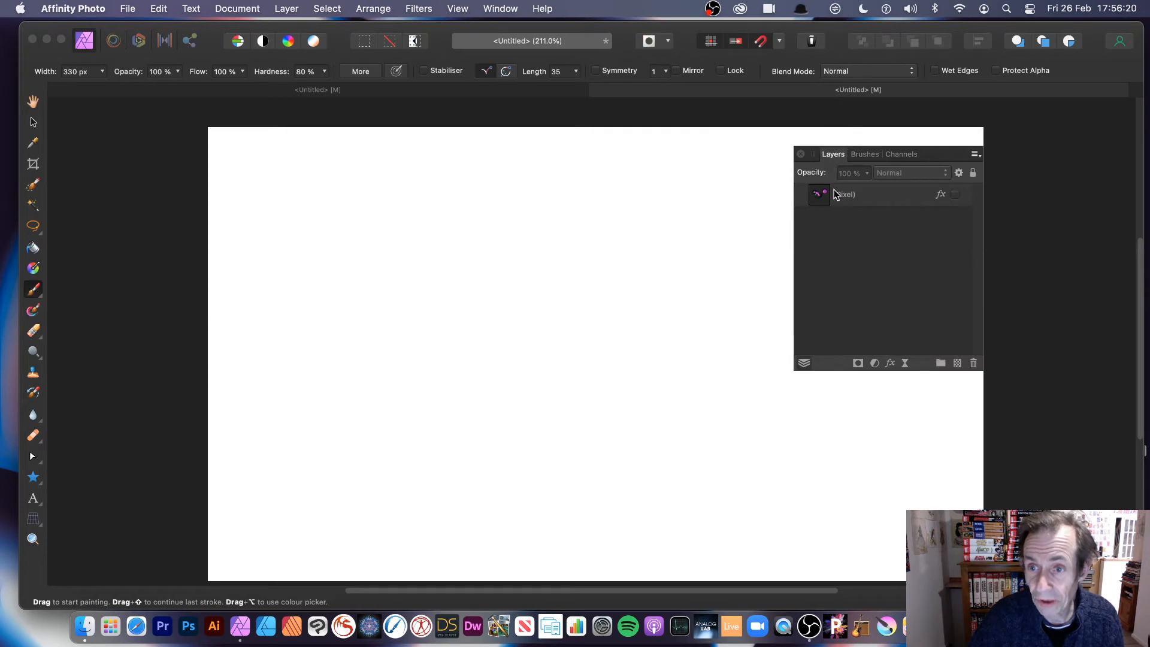
click(283, 9)
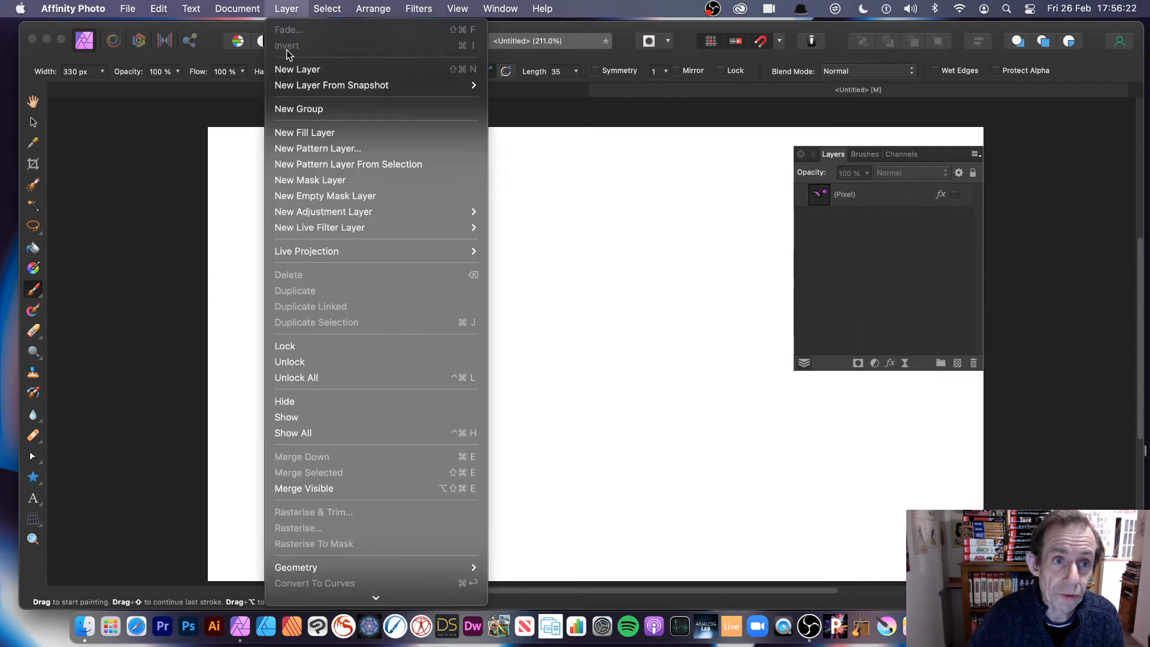
click(294, 70)
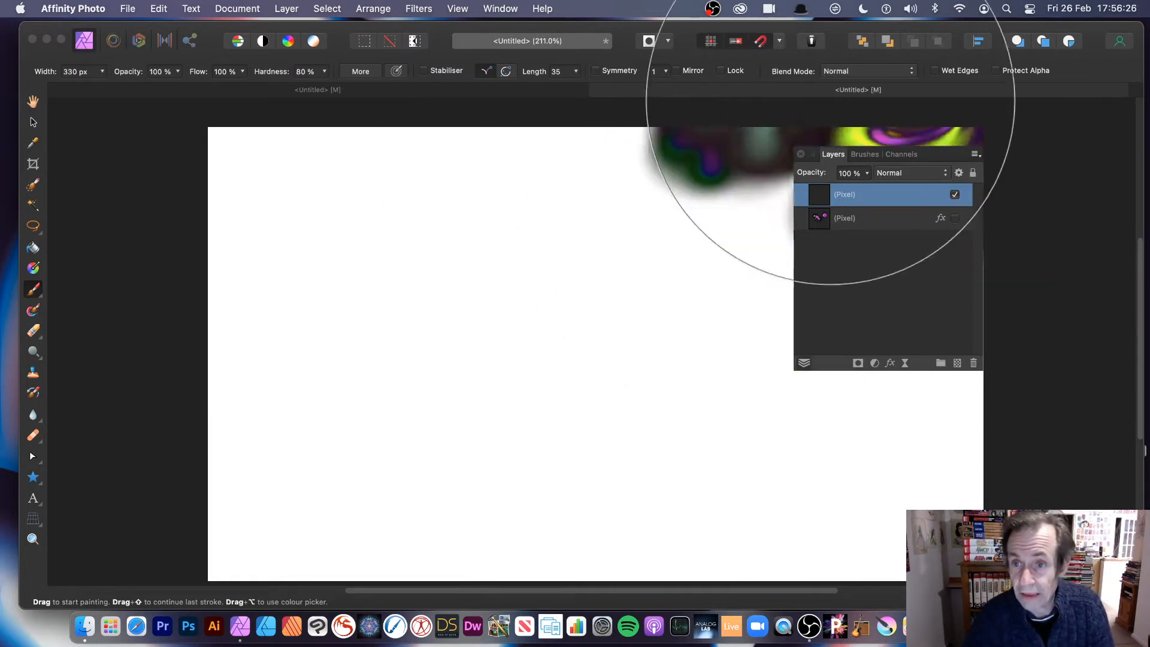
Paint a trial stroke across the empty layer with the new 703 px image brush and undo it.
click(865, 155)
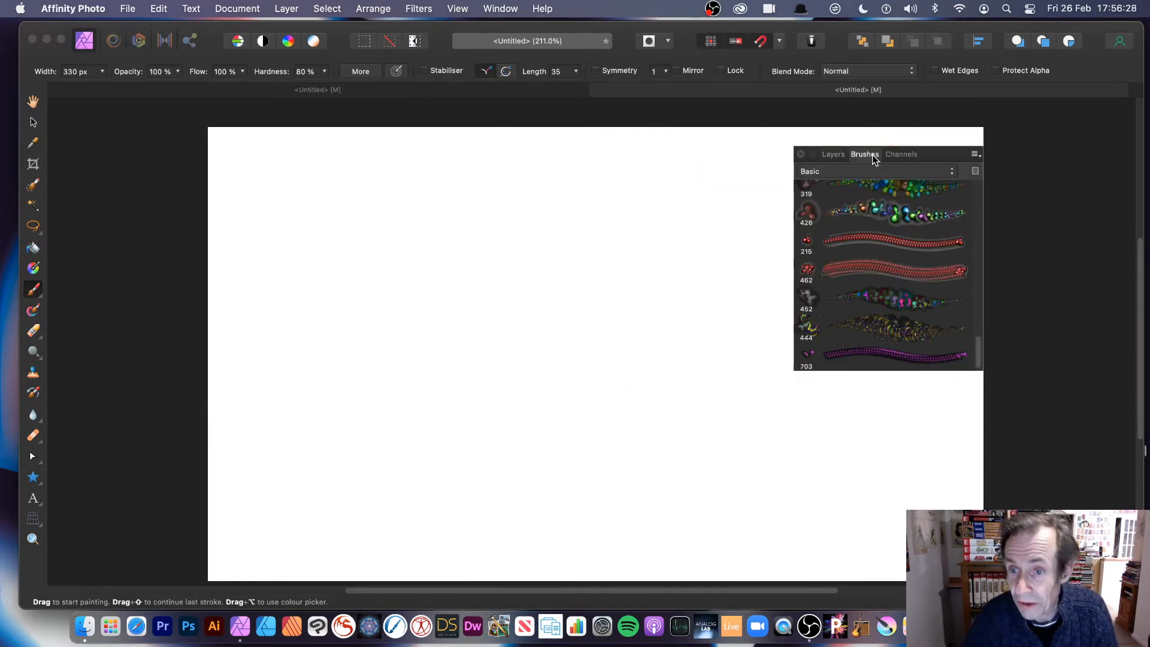
click(868, 354)
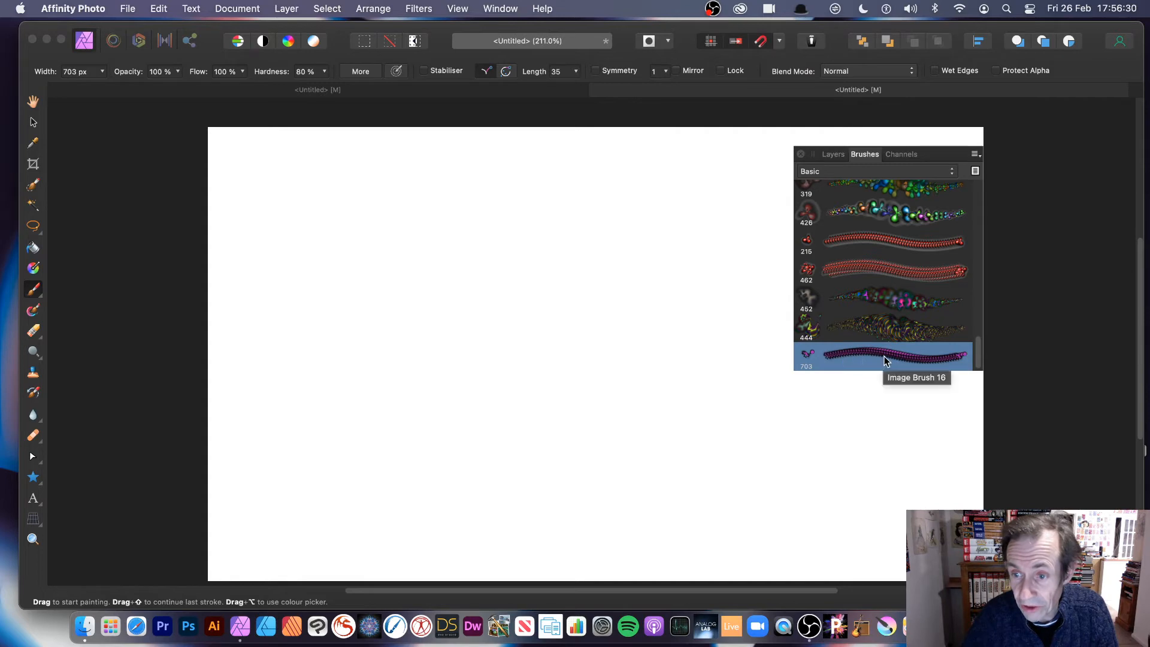
mouse_move(192, 301)
mouse_down()
mouse_move(389, 333)
mouse_move(410, 366)
mouse_move(475, 334)
mouse_move(532, 412)
mouse_move(497, 342)
mouse_move(565, 295)
mouse_move(725, 419)
mouse_move(698, 449)
mouse_move(397, 311)
mouse_move(408, 429)
mouse_move(311, 359)
mouse_move(610, 460)
mouse_move(667, 413)
mouse_move(624, 222)
mouse_up()
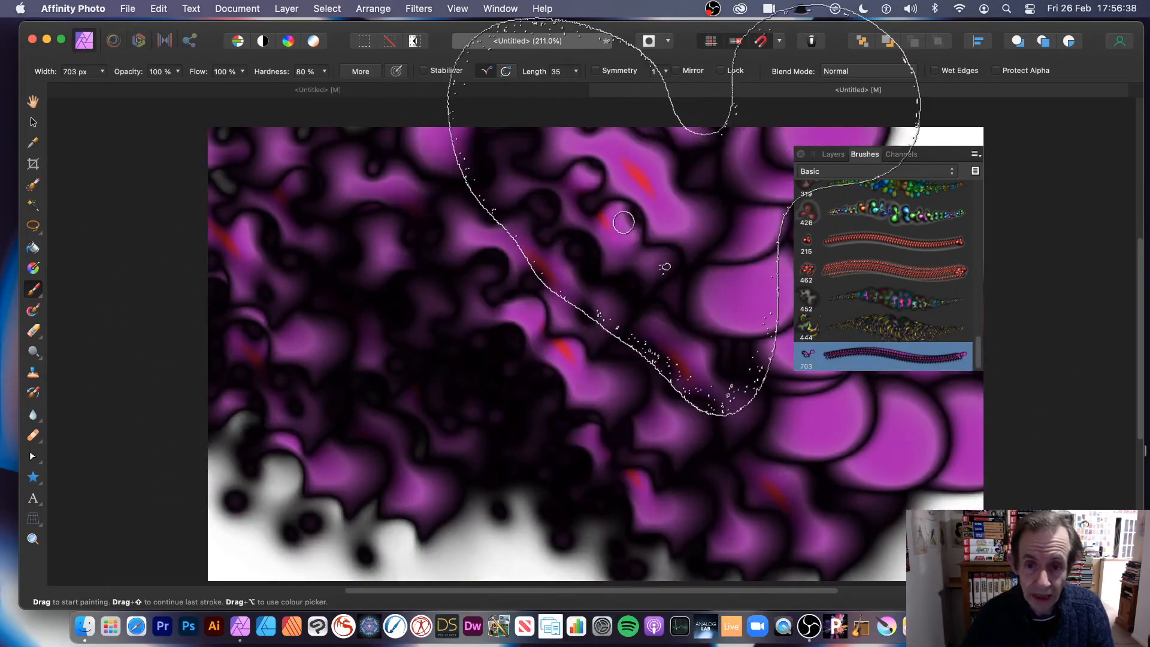
key(super+z)
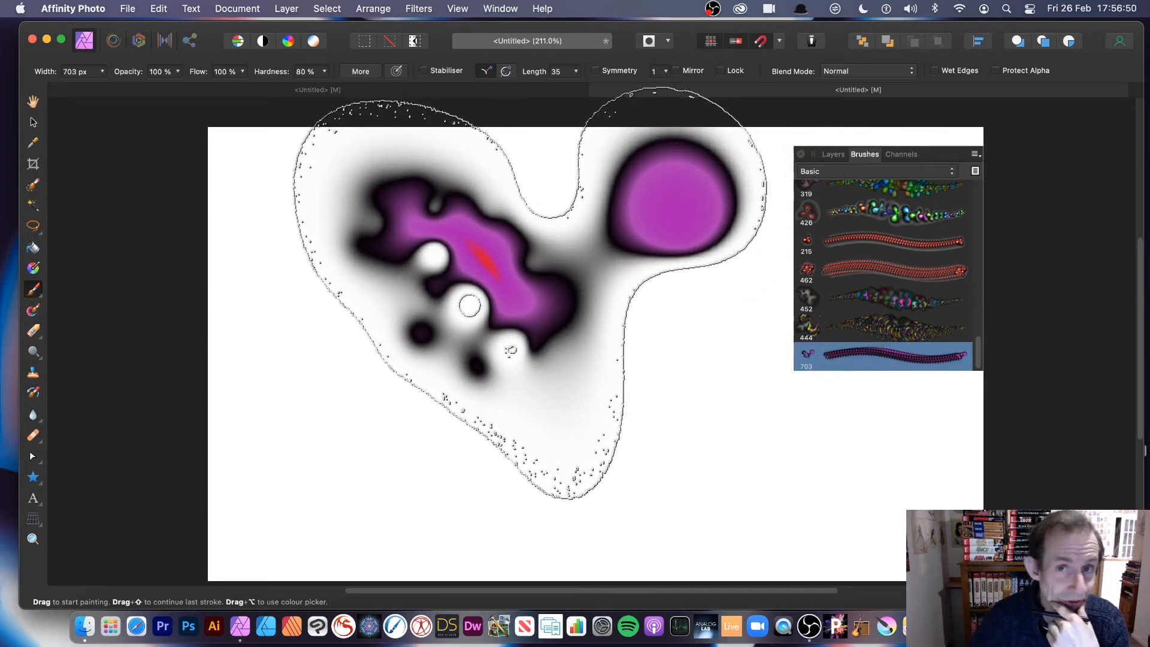
key(Delete)
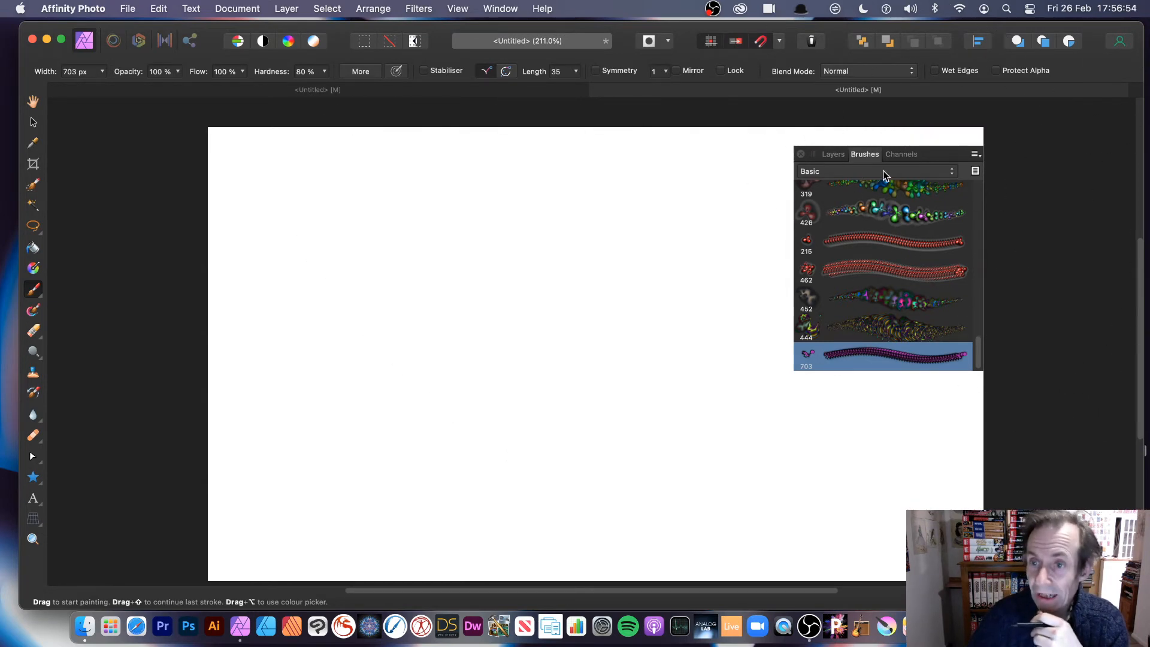
Hide the empty pixel layer and show the bevelled shape layer again.
click(835, 155)
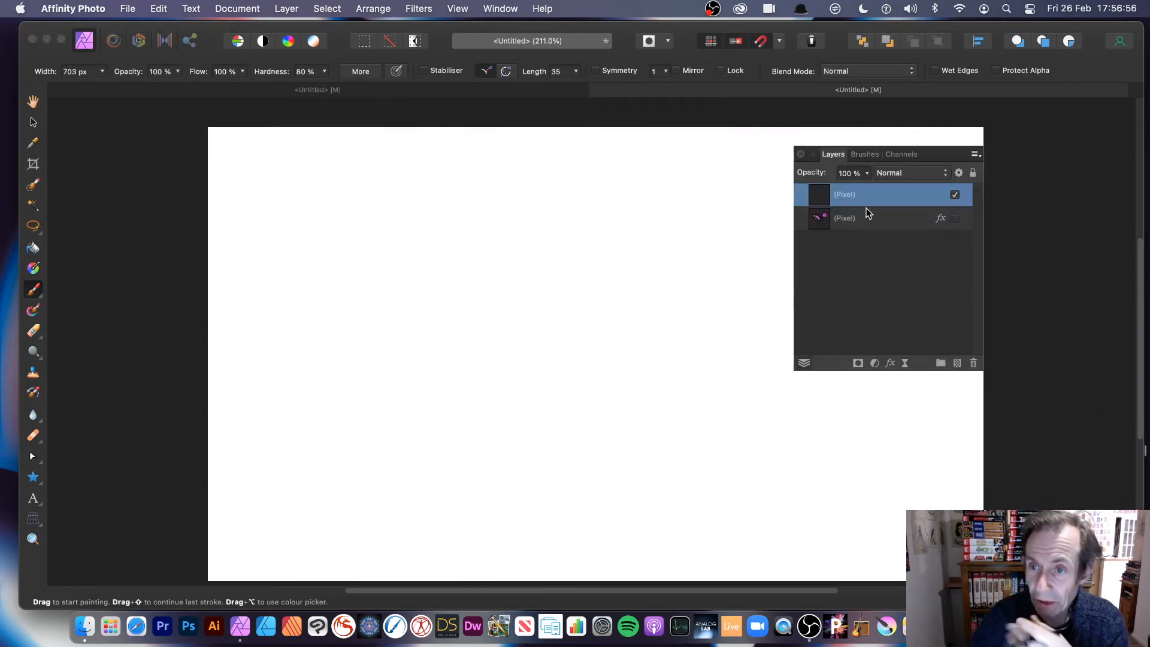
click(956, 194)
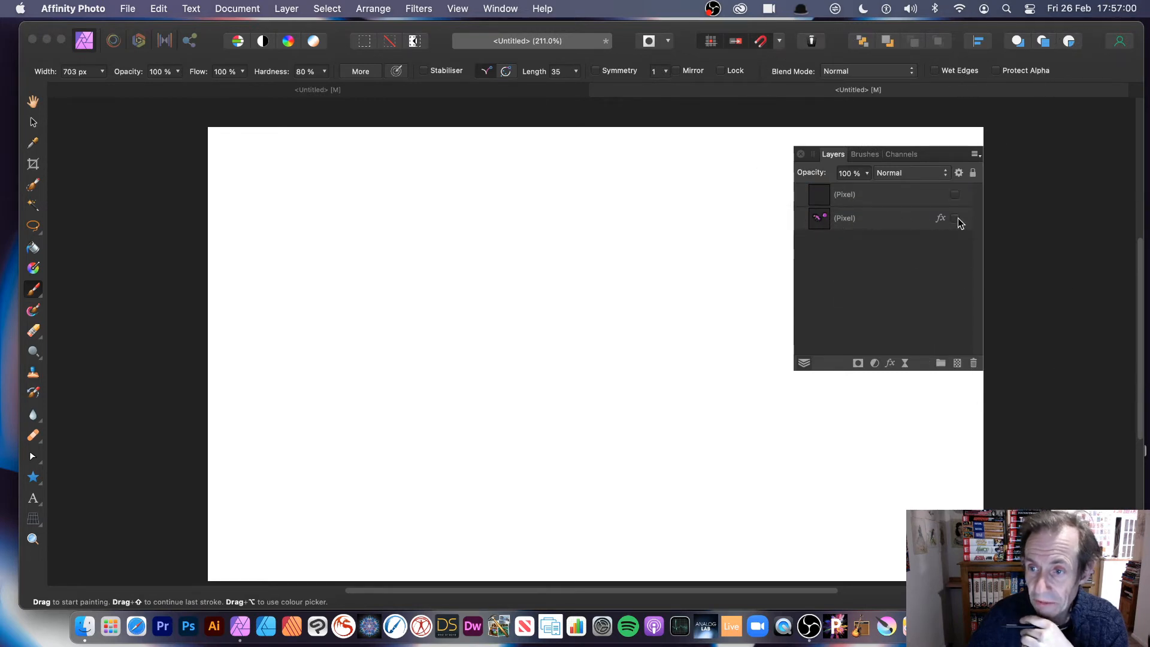
click(956, 218)
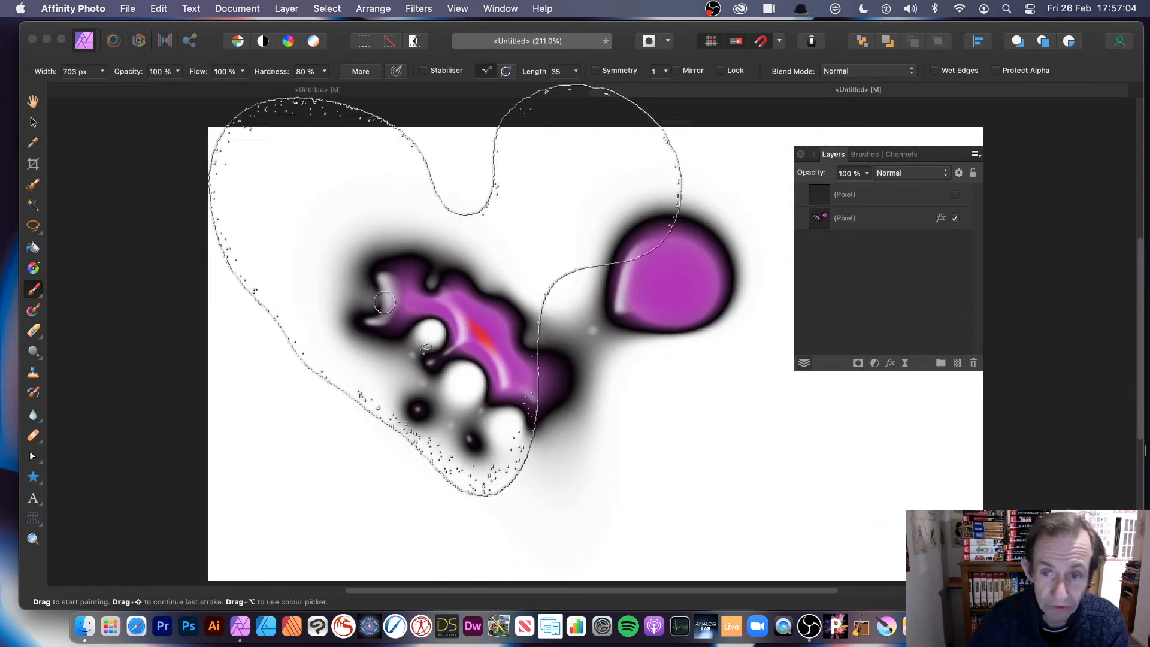
Select the bevelled pixel layer and rasterise it without preserving the layer FX.
click(33, 124)
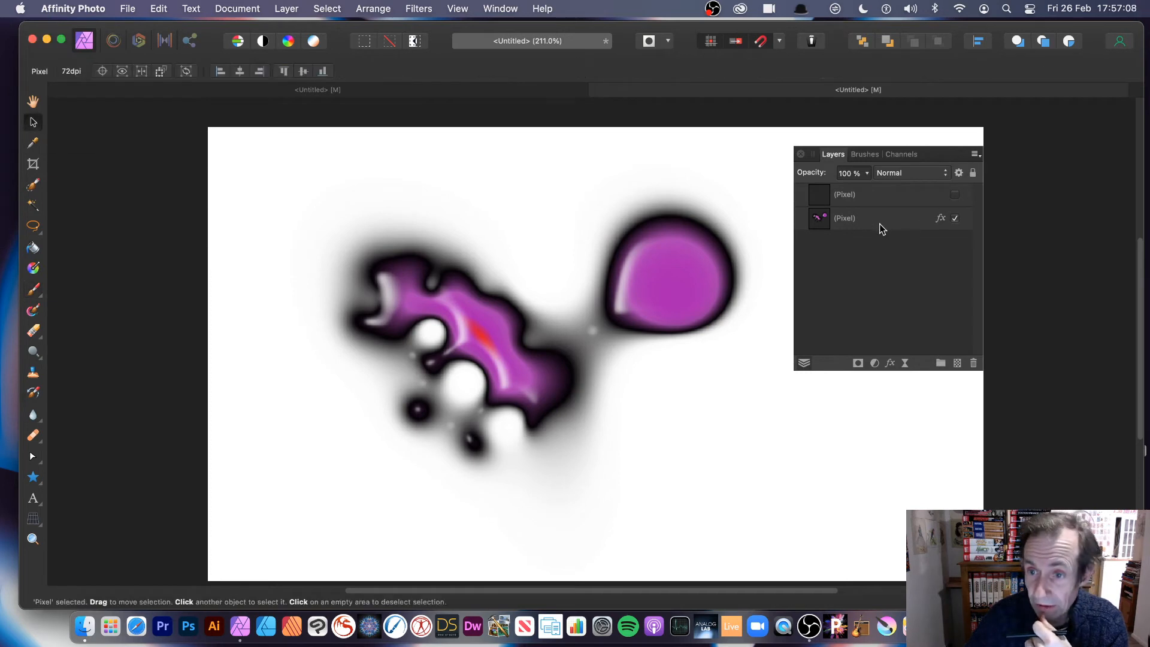
click(860, 219)
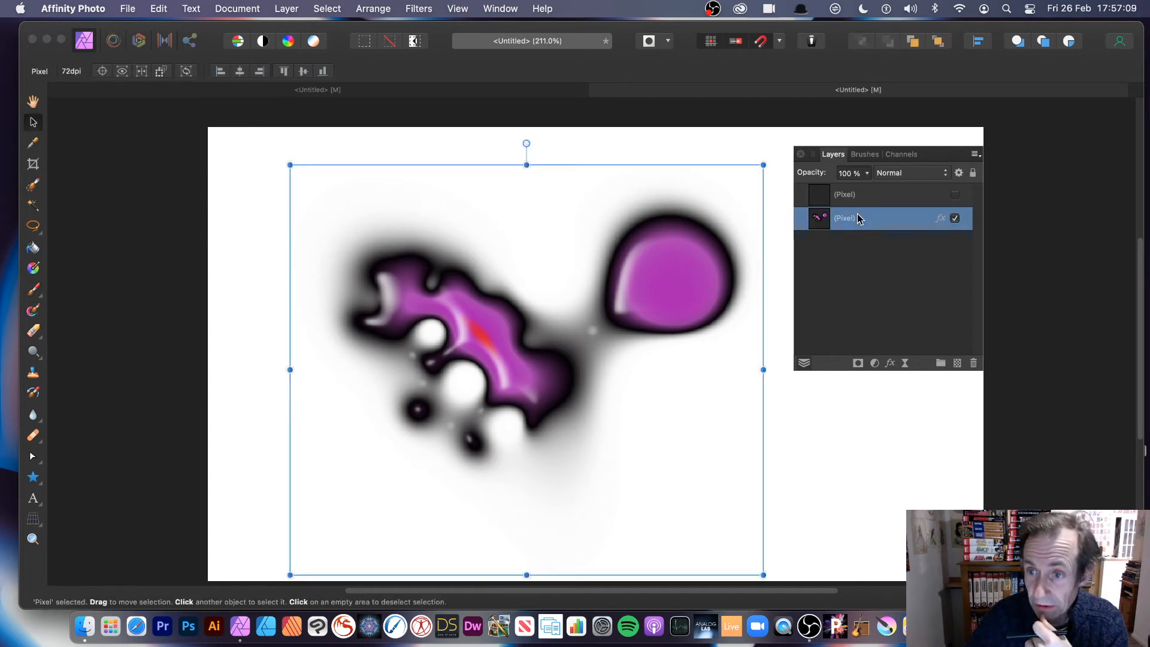
click(285, 10)
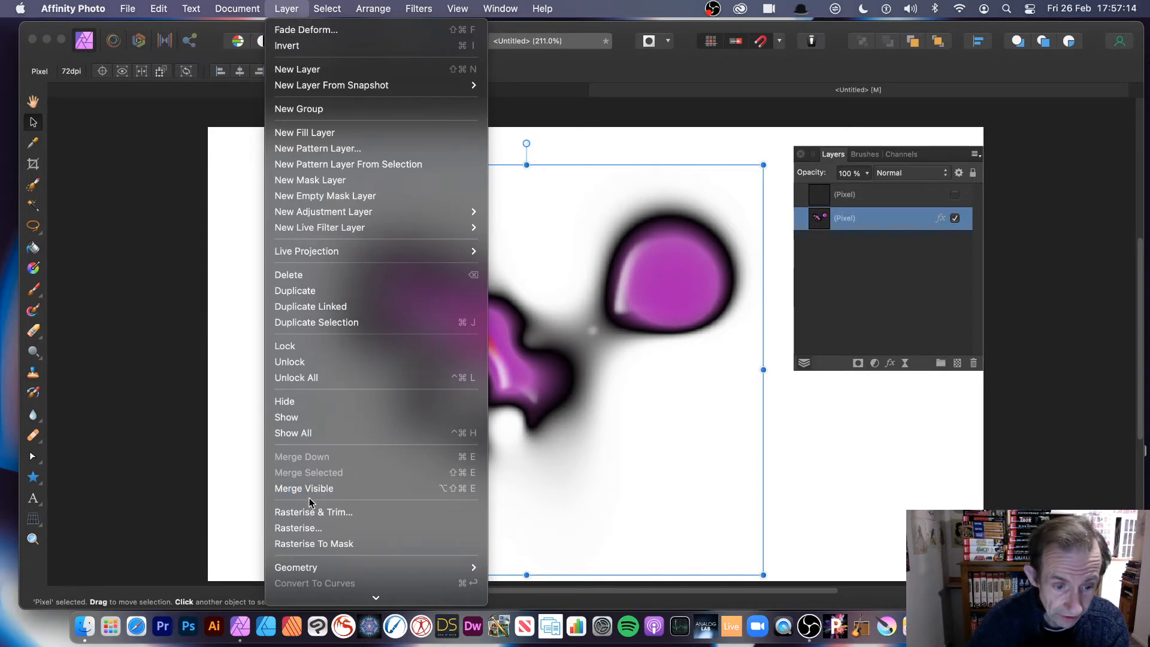
click(311, 525)
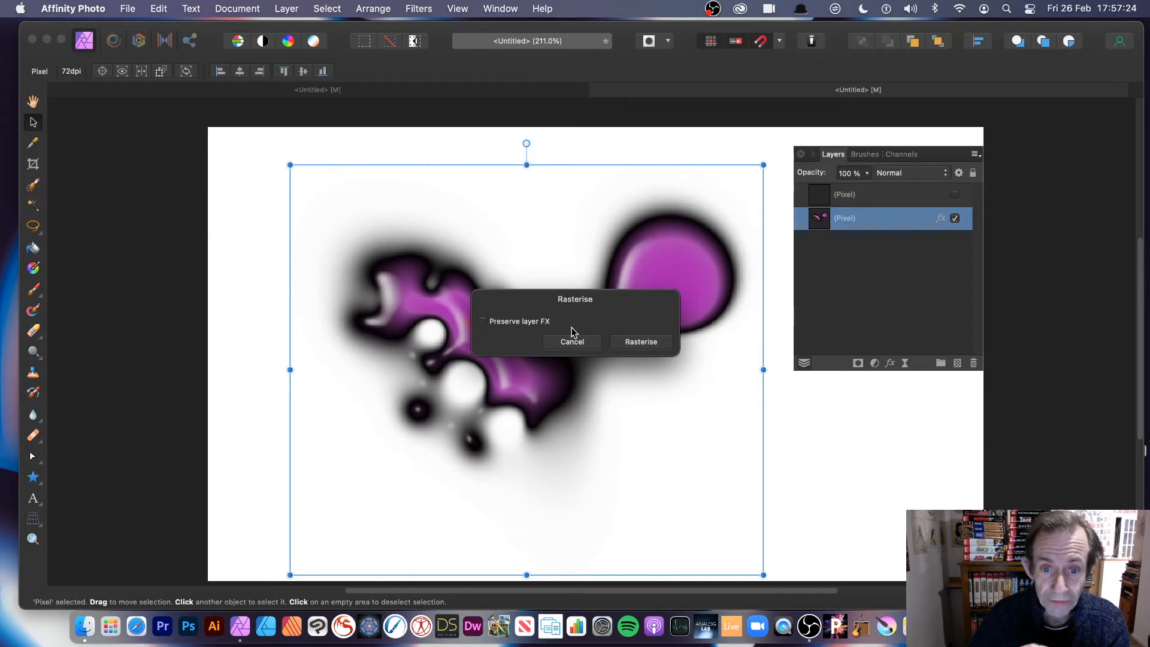
click(641, 343)
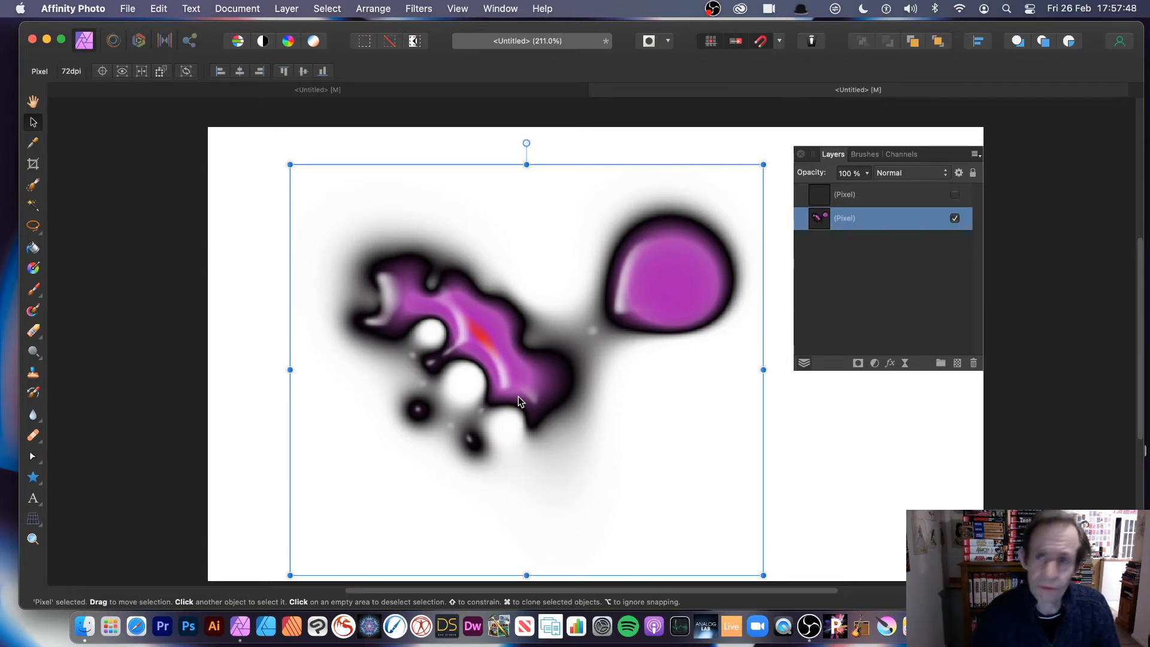
Create another brush from the selected rasterised shape layer in the Basic category.
click(868, 155)
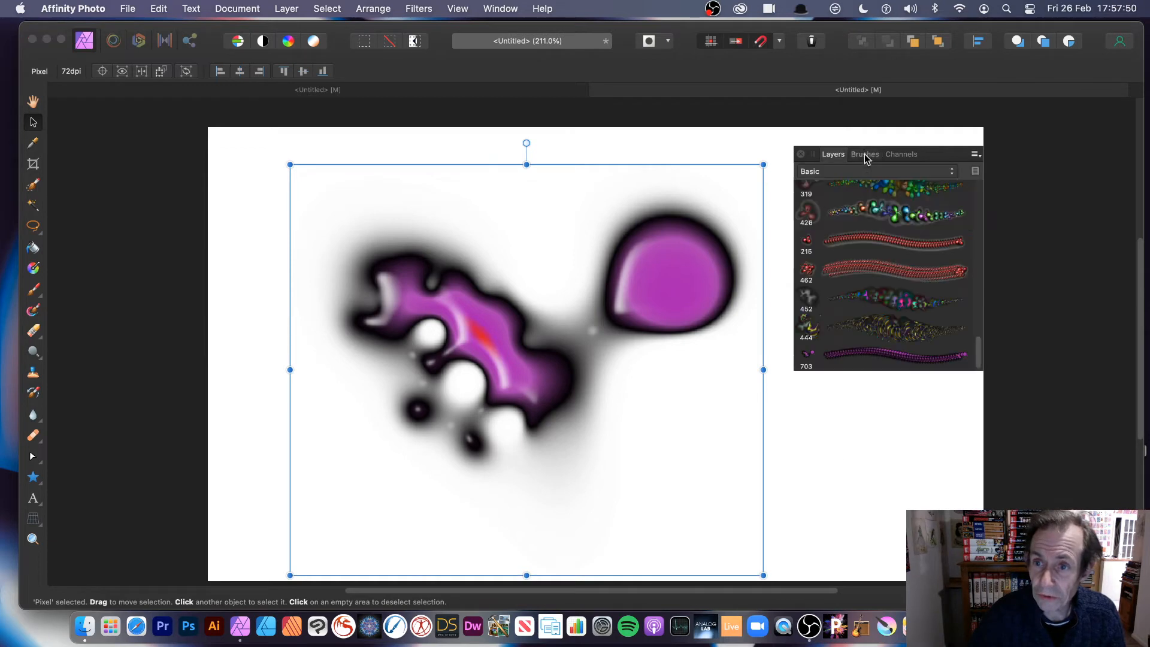
click(976, 156)
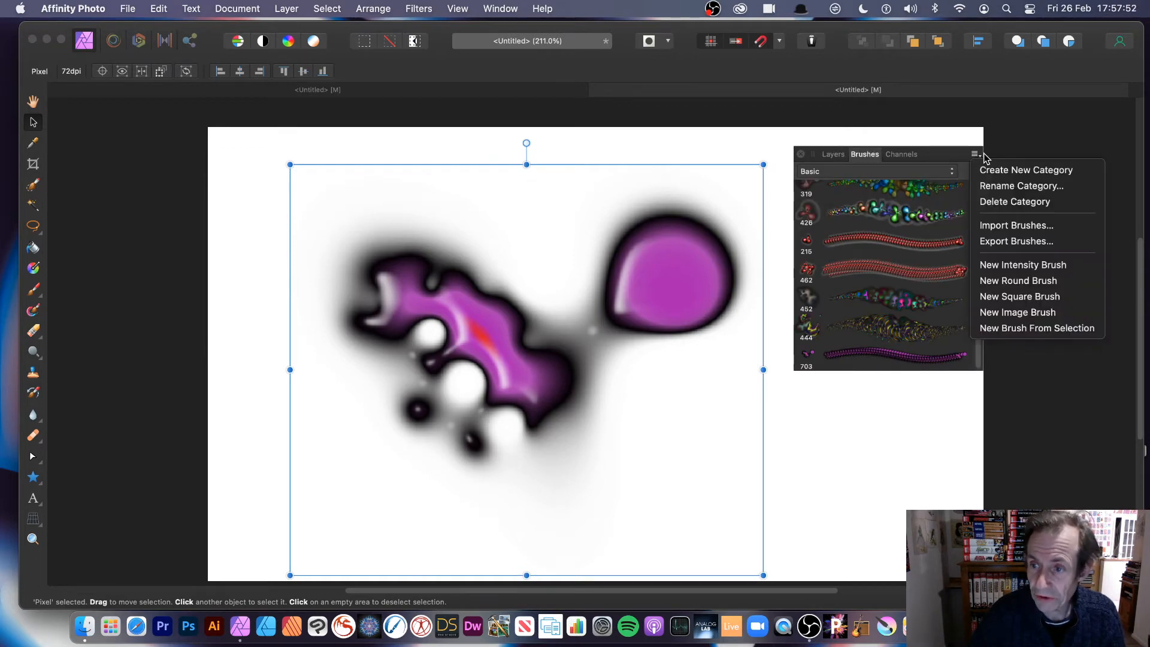
click(1020, 331)
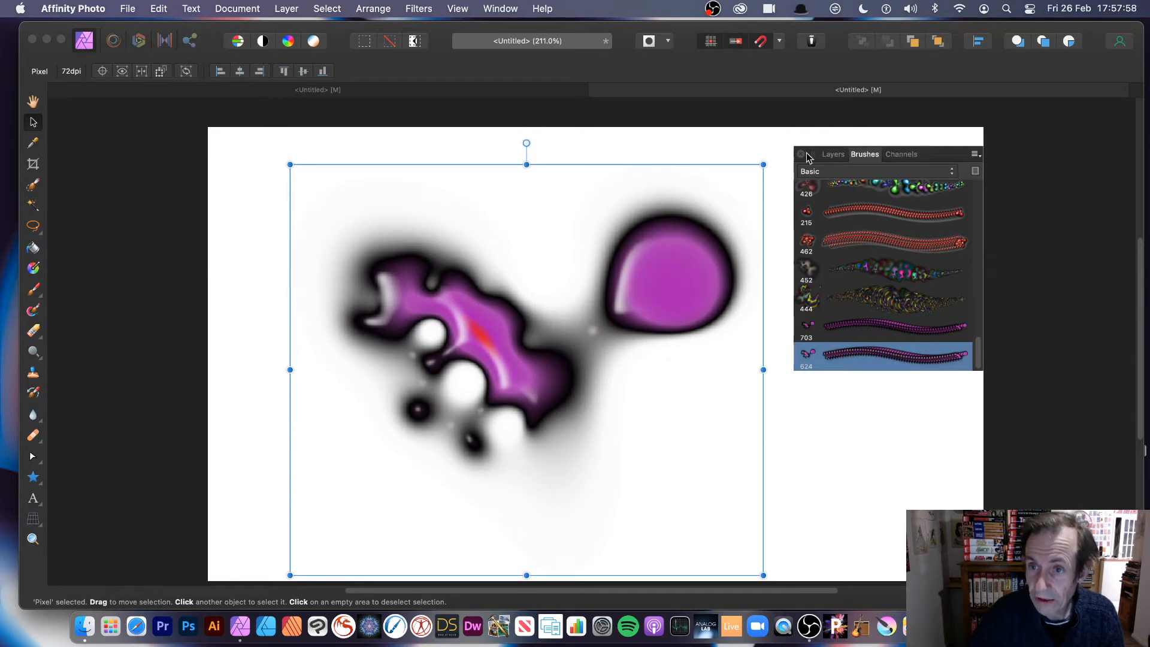
Hide the rasterised shape layer and make the empty pixel layer above it visible and active.
click(833, 155)
click(956, 218)
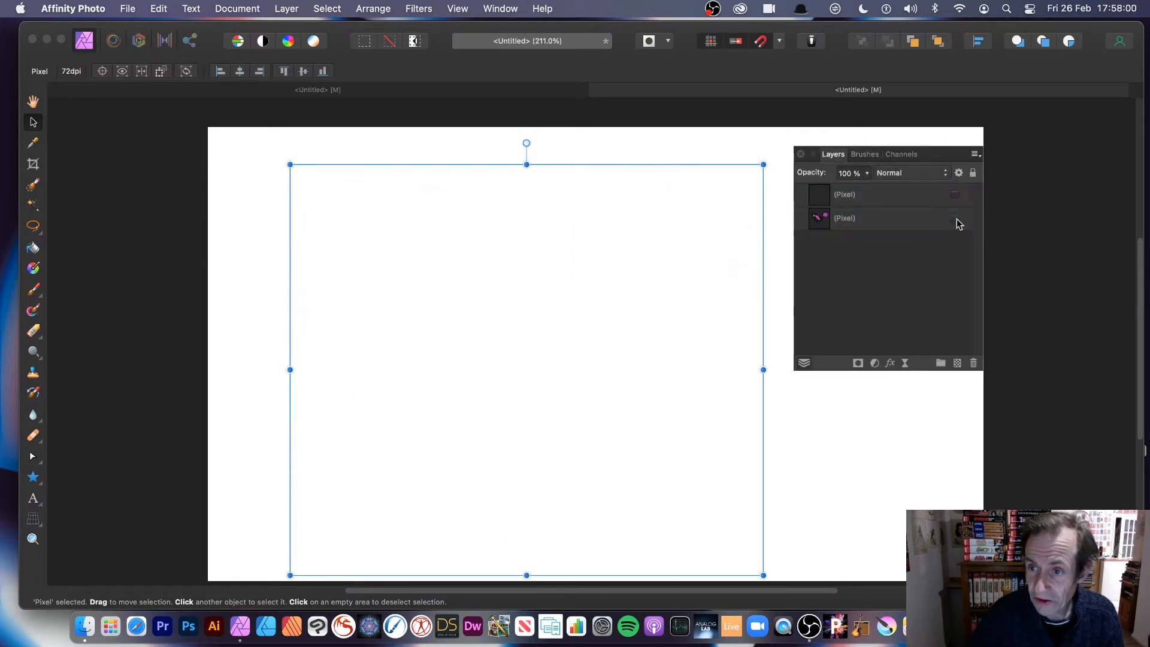
click(868, 203)
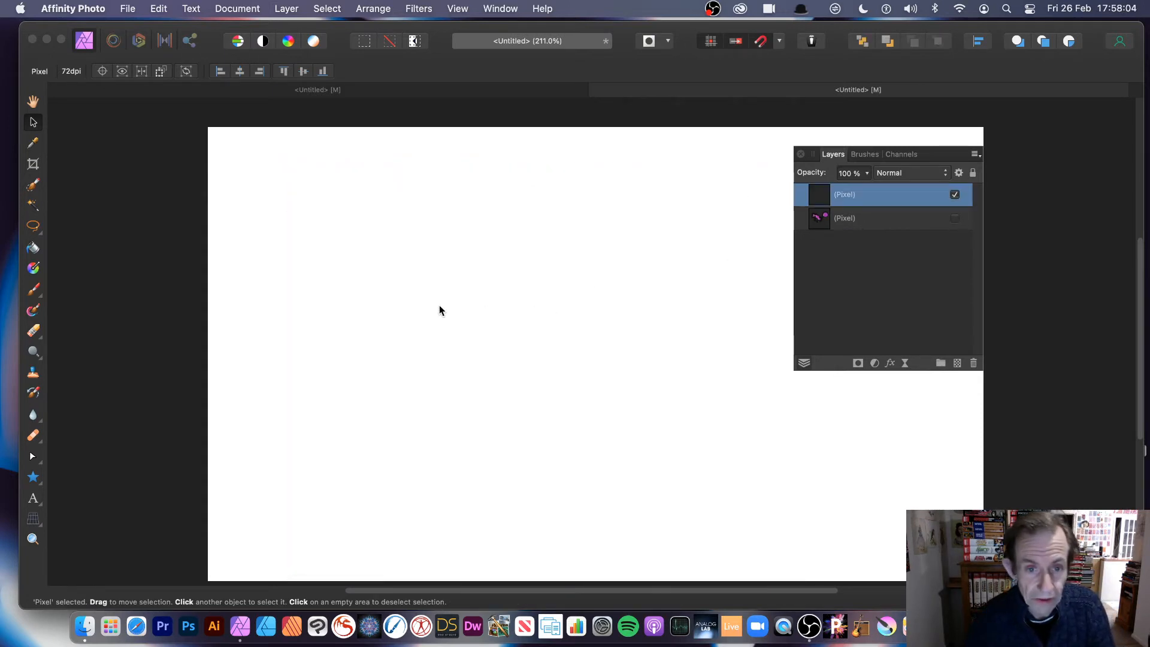
Paint a broad stroke across the empty layer with the new 624 px image brush, using the Paint Brush tool.
click(32, 290)
click(865, 155)
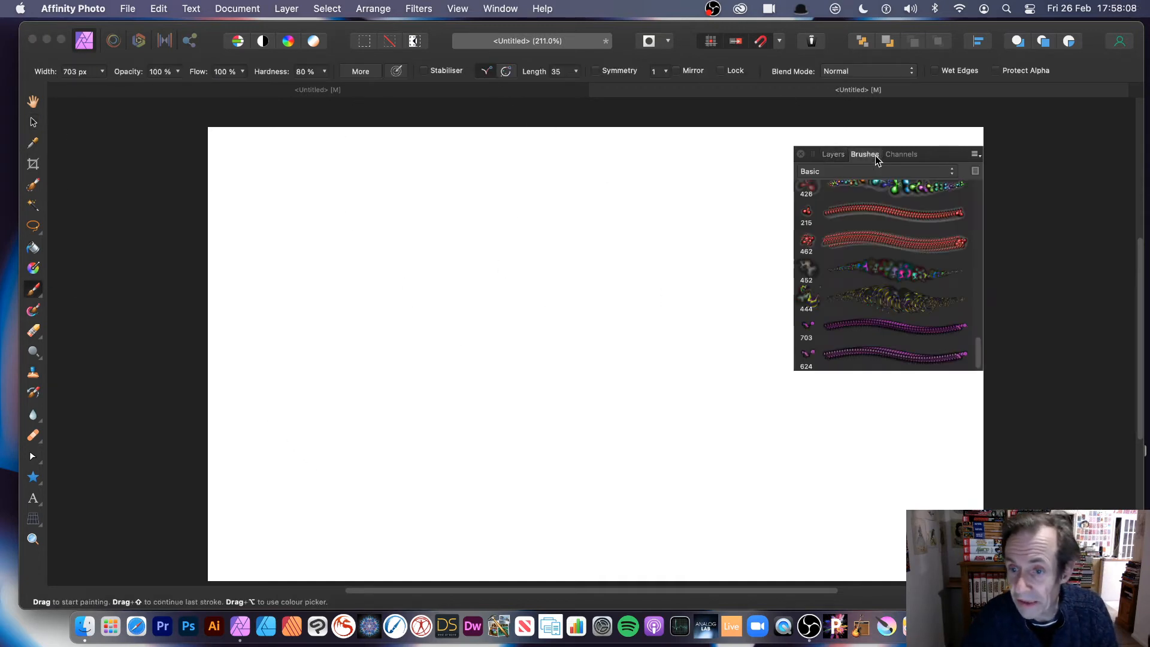
click(932, 354)
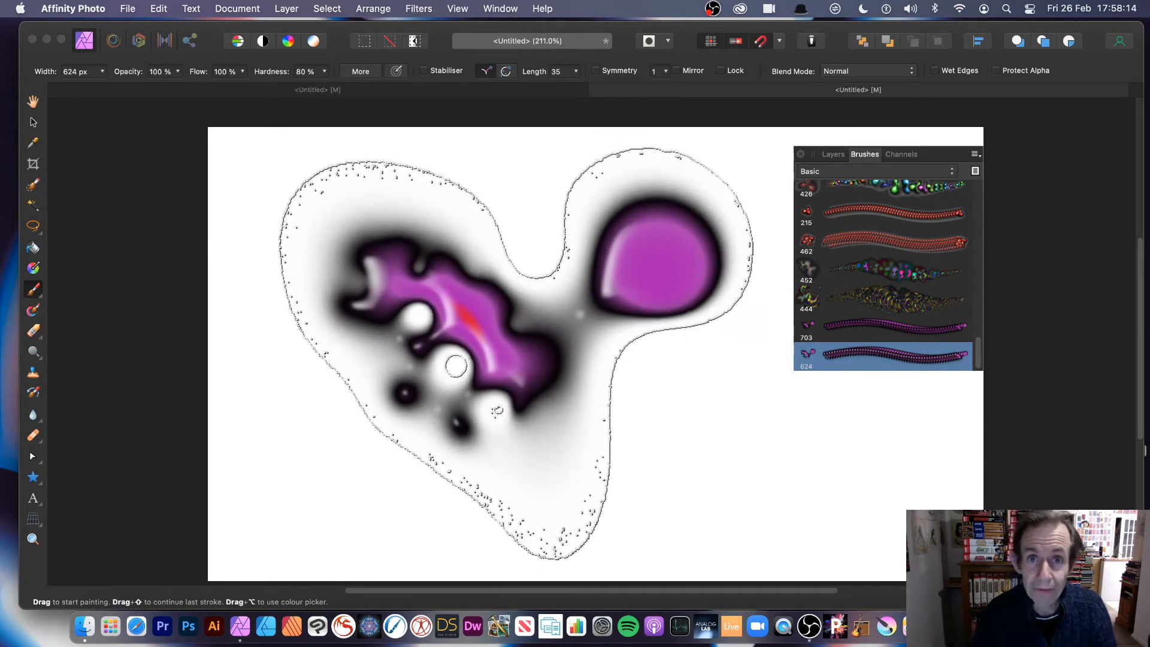
mouse_move(437, 367)
mouse_down()
mouse_move(587, 413)
mouse_move(613, 452)
mouse_move(326, 339)
mouse_move(505, 293)
mouse_move(587, 336)
mouse_move(449, 346)
mouse_move(351, 216)
mouse_move(36, 226)
mouse_move(640, 234)
mouse_move(736, 433)
mouse_move(668, 390)
mouse_move(721, 411)
mouse_move(693, 390)
mouse_move(832, 405)
mouse_move(825, 331)
mouse_up()
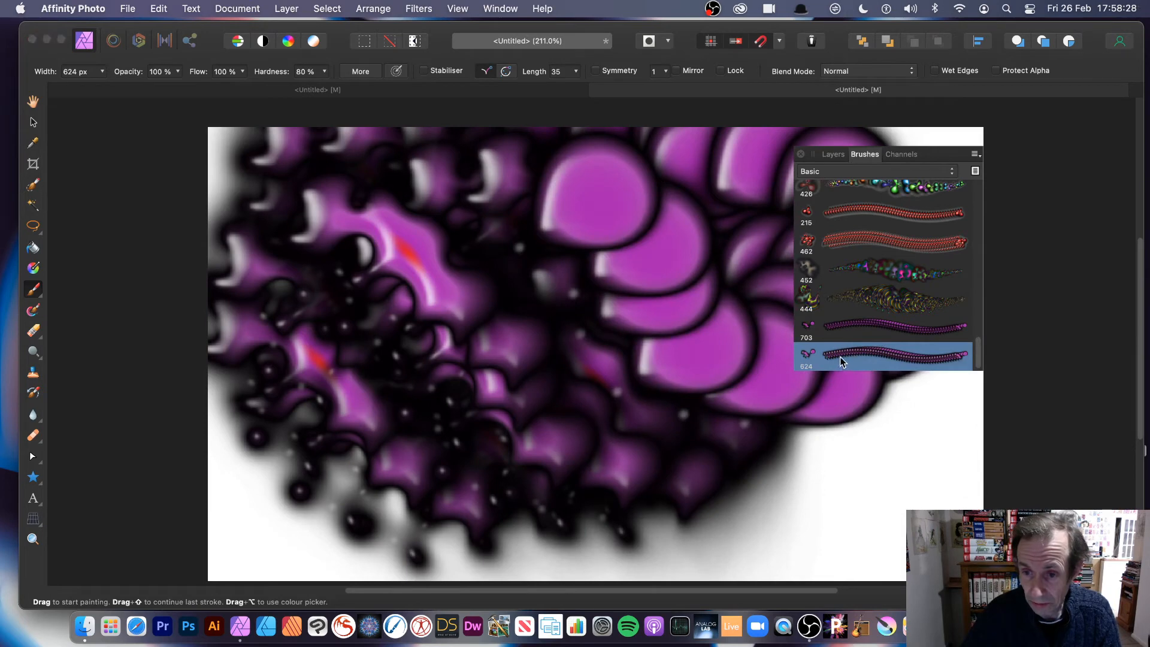
Open the 624 px image brush for editing and set its spacing to 5 %.
double_click(817, 358)
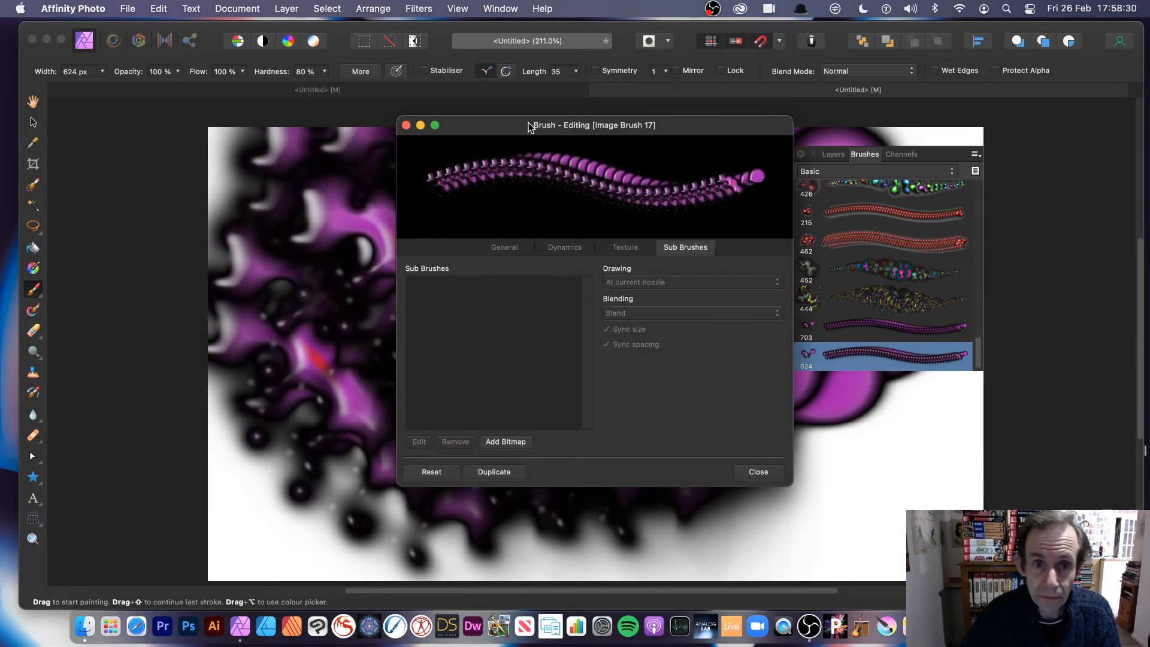
mouse_move(530, 127)
mouse_down()
mouse_move(659, 128)
mouse_move(507, 148)
mouse_up()
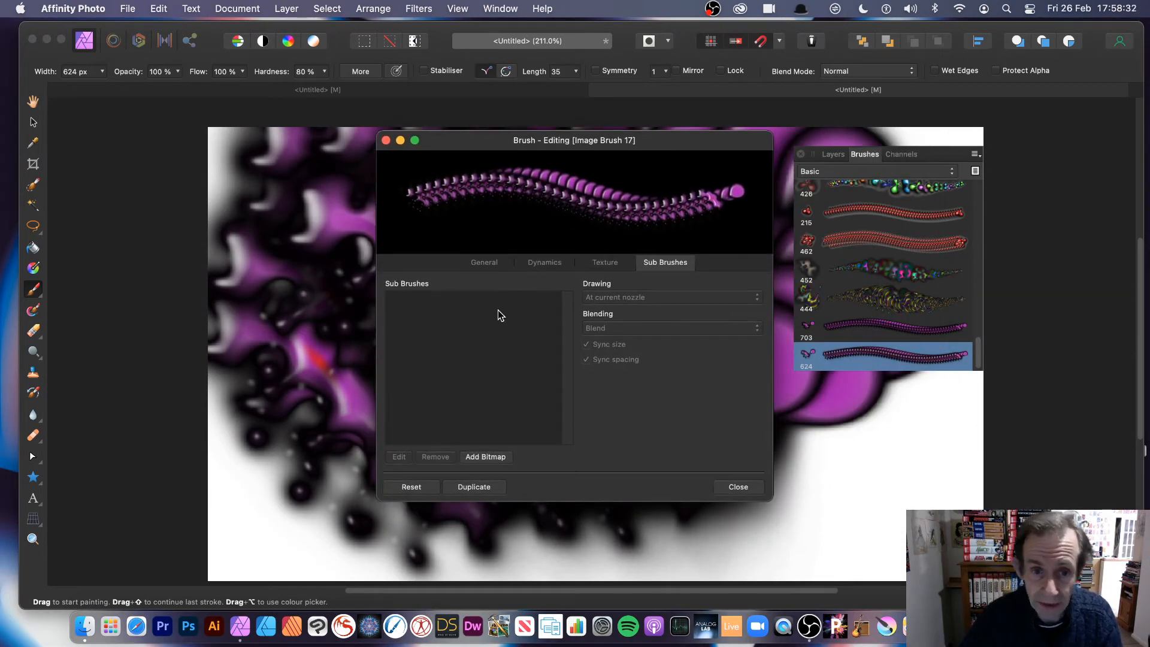
click(485, 265)
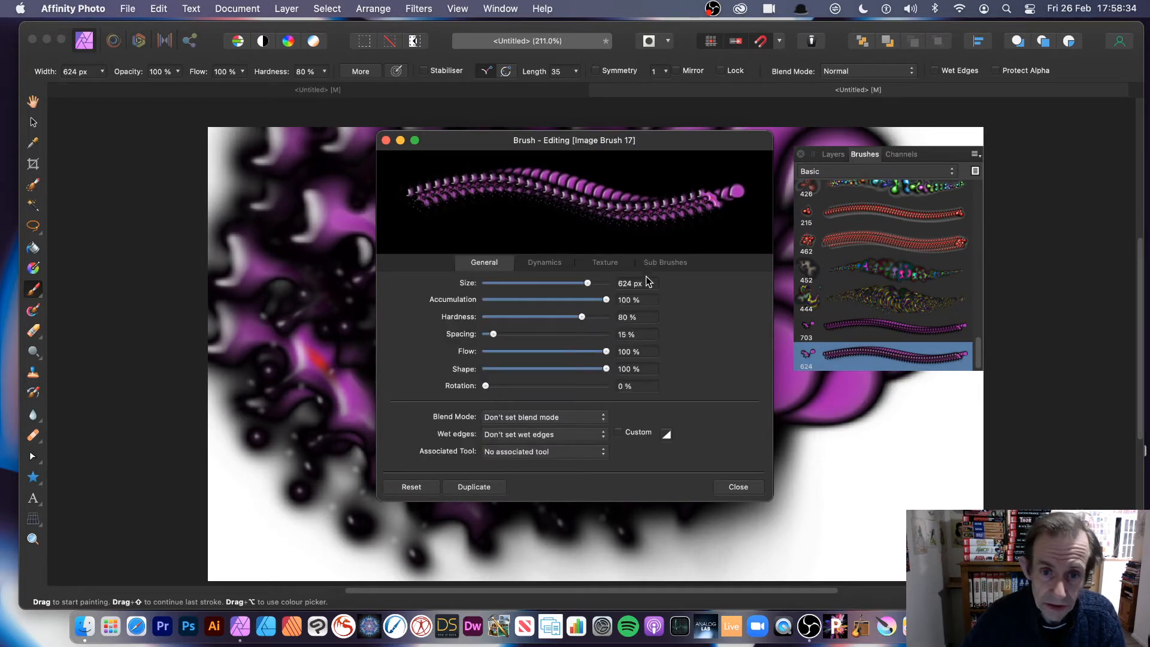
drag(495, 333, 488, 333)
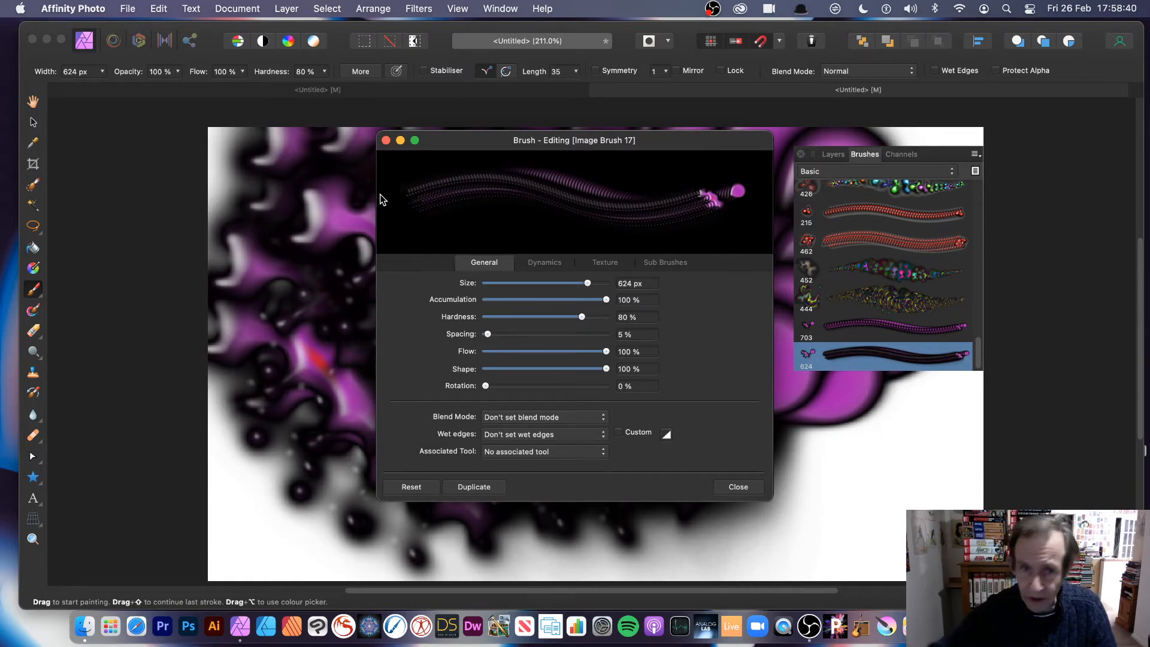
Set the image brush's size jitter to 87 % and rotation jitter to 69 %, painting a test stroke across the canvas after each change.
click(557, 264)
drag(484, 282, 591, 287)
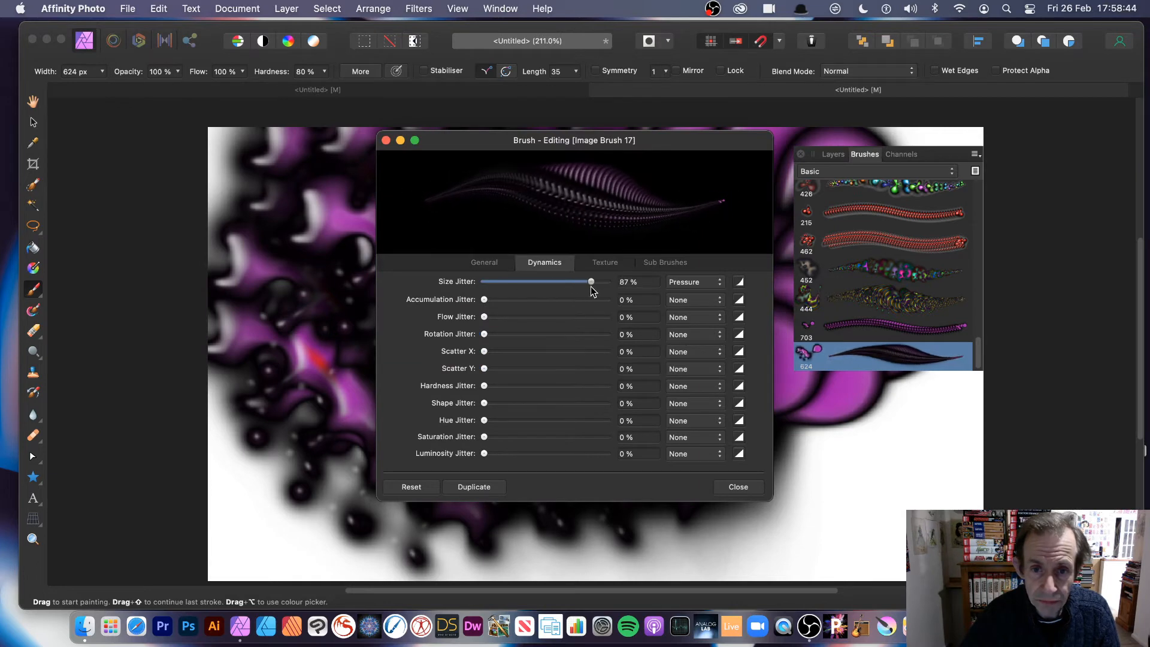
drag(520, 145, 847, 198)
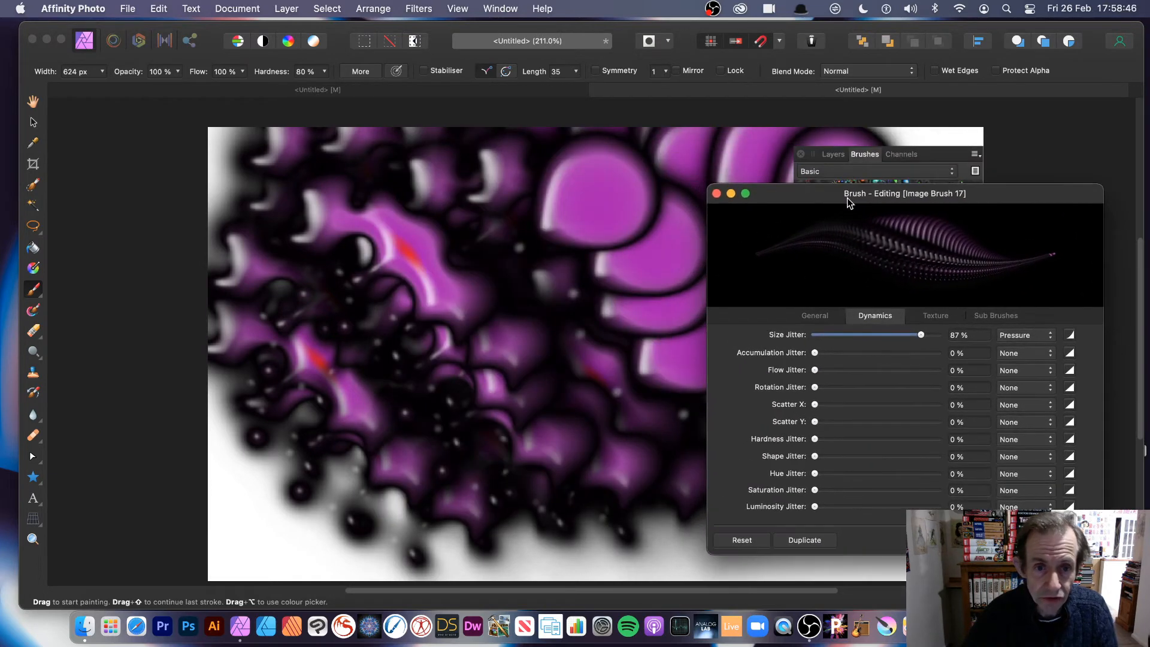
mouse_move(385, 270)
mouse_down()
mouse_move(371, 257)
mouse_move(519, 372)
mouse_move(361, 356)
mouse_move(552, 270)
mouse_move(551, 103)
mouse_move(577, 398)
mouse_move(466, 318)
mouse_move(514, 218)
mouse_move(457, 441)
mouse_move(540, 243)
mouse_move(527, 310)
mouse_move(342, 351)
mouse_move(385, 287)
mouse_move(575, 295)
mouse_move(462, 443)
mouse_move(488, 90)
mouse_move(377, 310)
mouse_move(539, 78)
mouse_move(409, 251)
mouse_move(860, 103)
mouse_up()
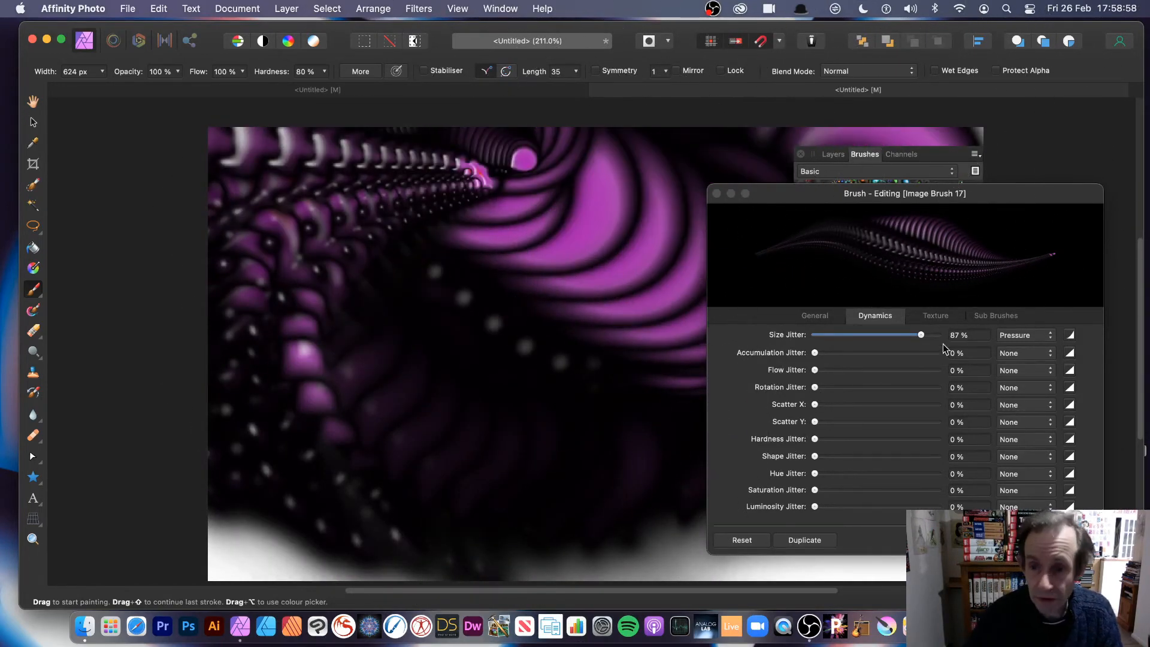
drag(824, 387, 899, 388)
mouse_move(334, 462)
mouse_down()
mouse_move(457, 398)
mouse_move(585, 236)
mouse_move(525, 326)
mouse_move(296, 185)
mouse_move(372, 313)
mouse_move(429, 244)
mouse_move(530, 259)
mouse_move(450, 431)
mouse_move(333, 424)
mouse_move(436, 270)
mouse_move(629, 415)
mouse_move(539, 372)
mouse_move(411, 128)
mouse_move(398, 436)
mouse_move(303, 274)
mouse_move(654, 321)
mouse_move(886, 192)
mouse_up()
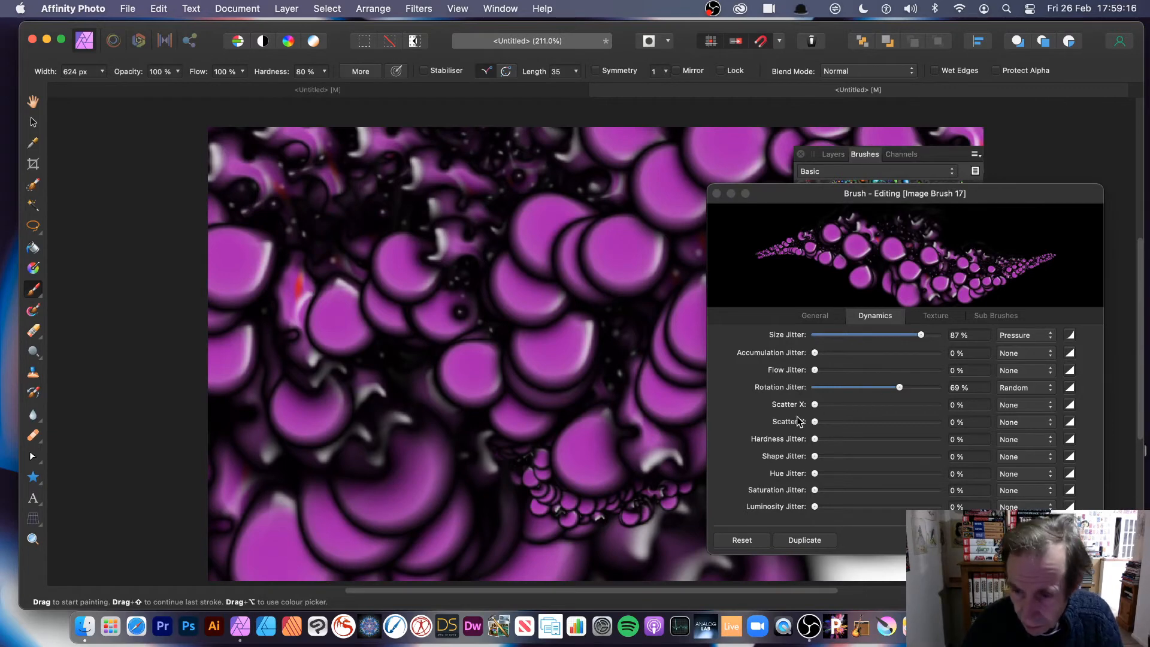
Set the brush's Scatter X to 113 % and hue jitter to 86 %, and paint multicoloured strokes over the whole layer.
mouse_move(832, 404)
mouse_down()
mouse_move(946, 402)
mouse_move(849, 404)
mouse_move(845, 422)
mouse_move(938, 426)
mouse_move(805, 424)
mouse_up()
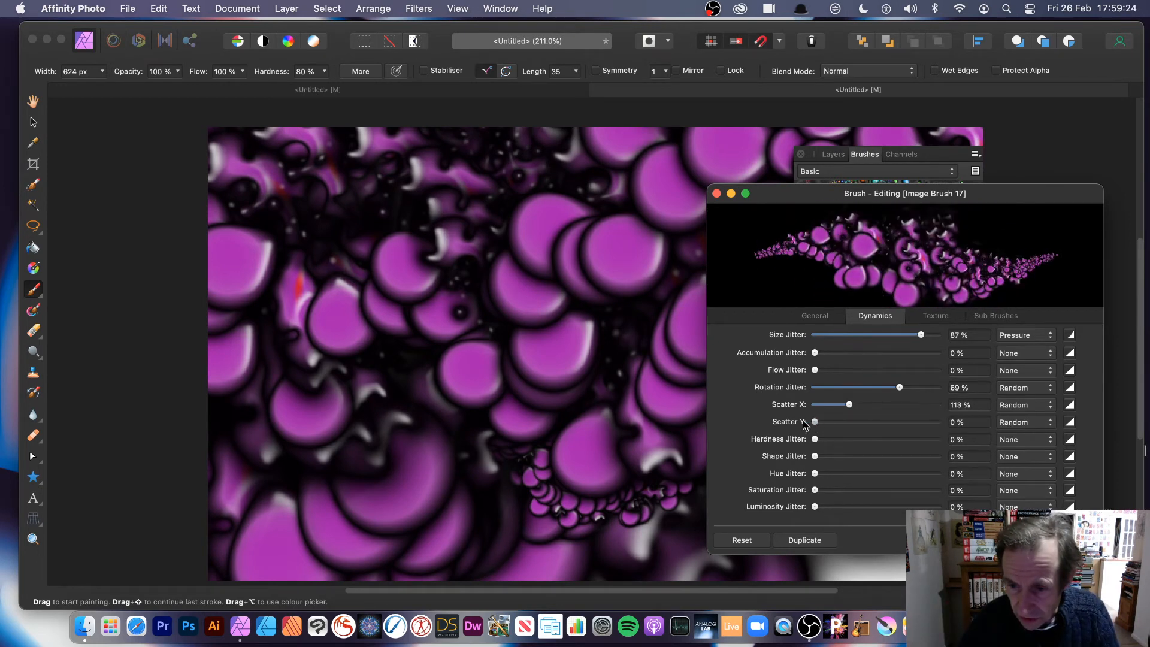
drag(829, 474, 921, 479)
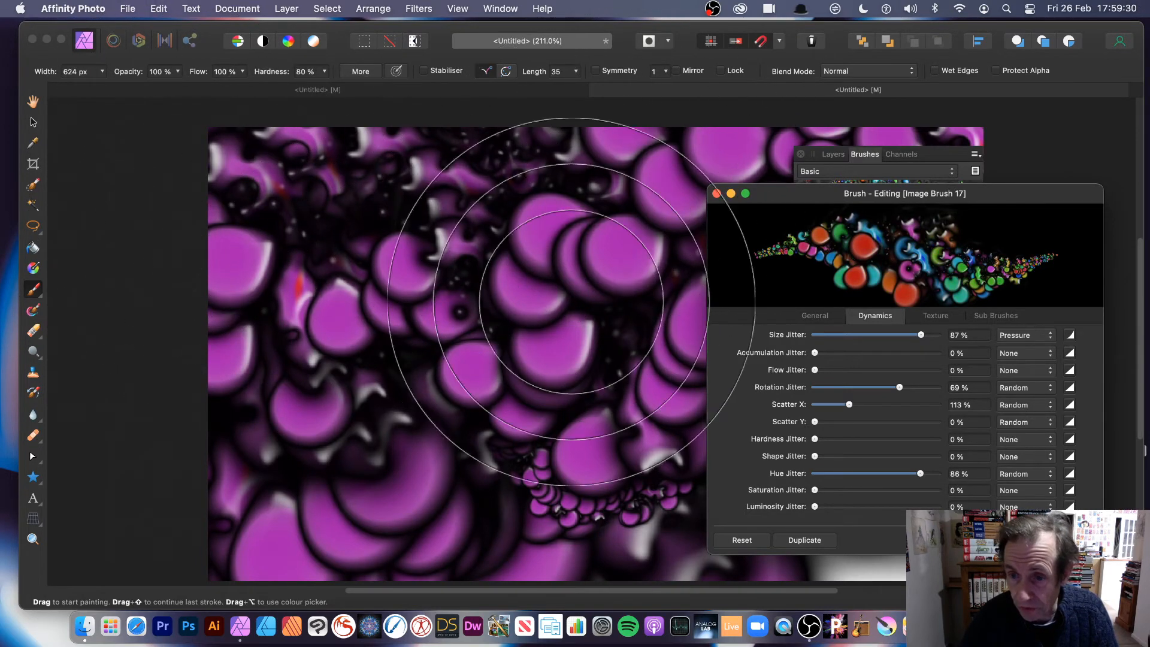
drag(823, 490, 891, 491)
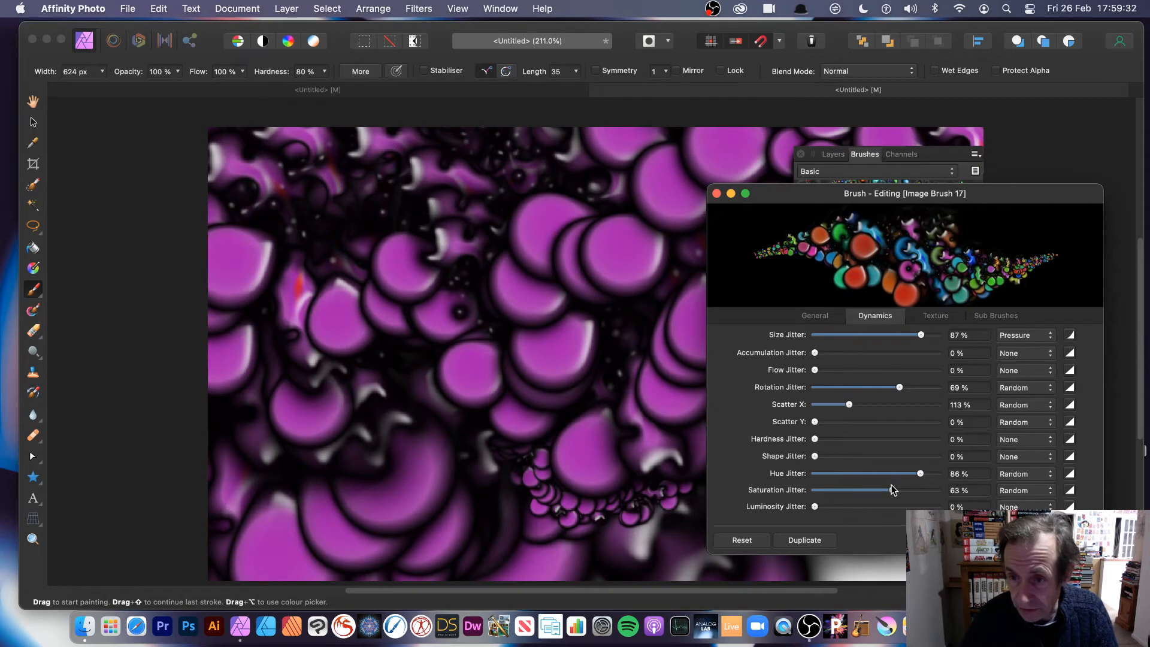
drag(771, 486, 770, 482)
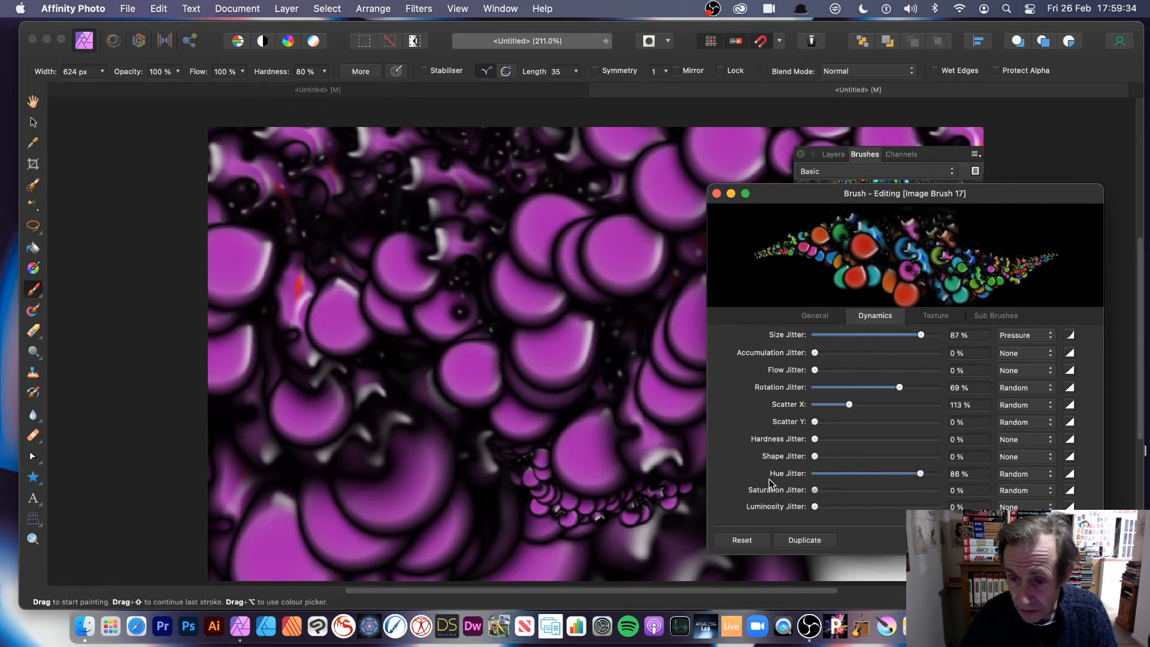
click(947, 316)
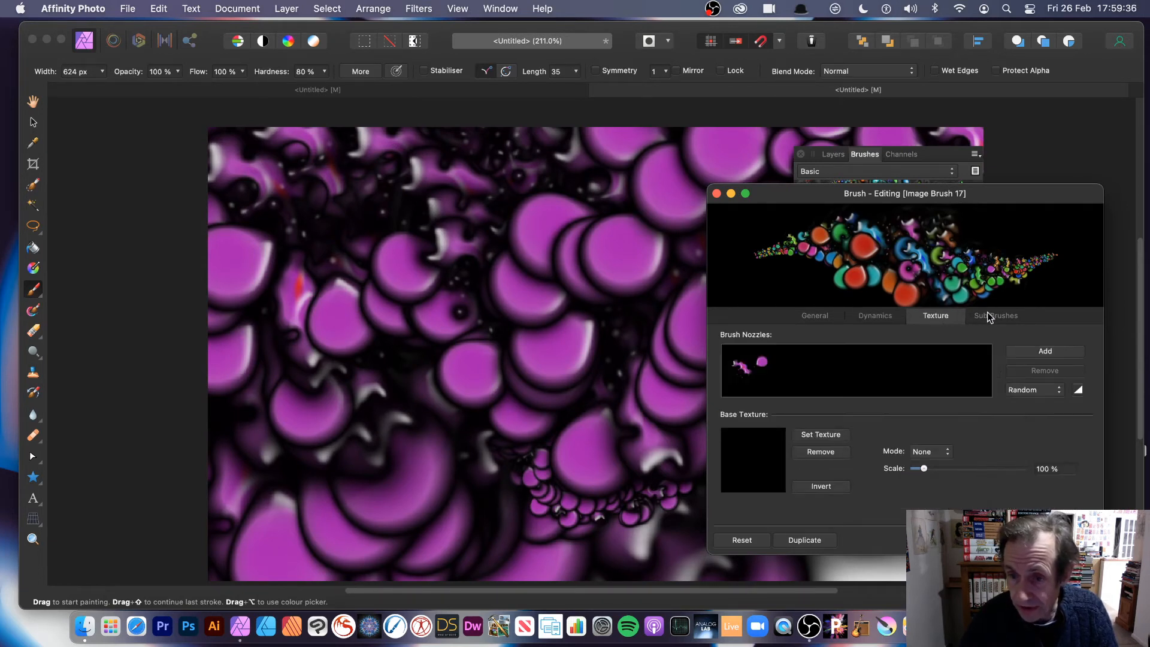
click(993, 316)
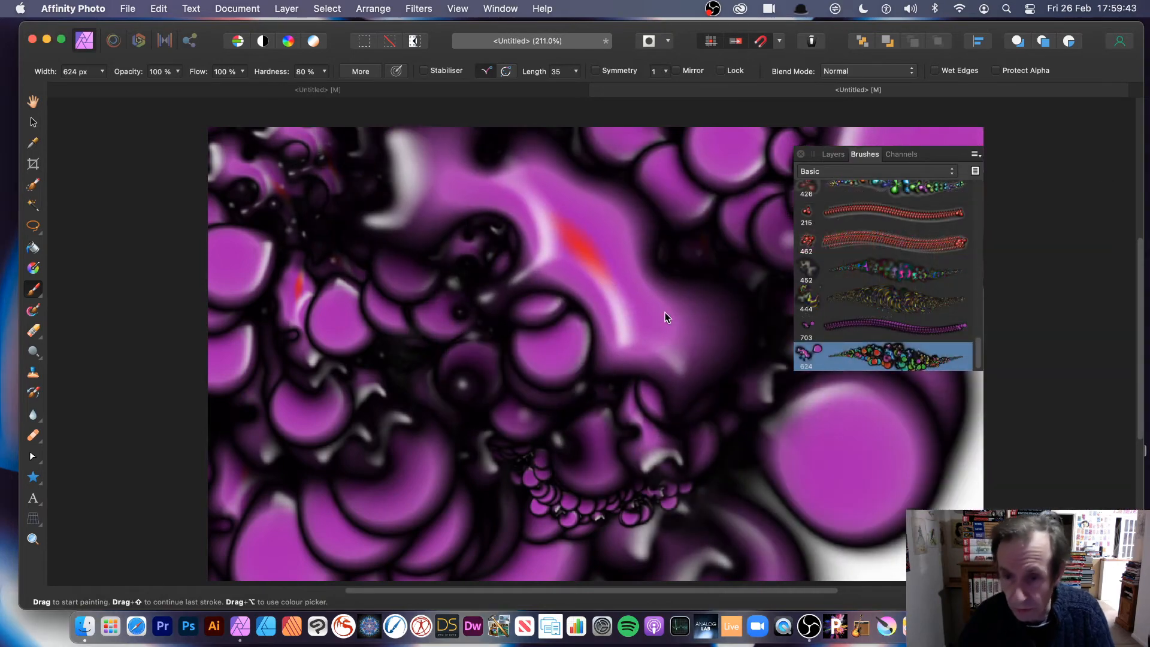
mouse_move(665, 311)
mouse_down()
mouse_move(533, 396)
mouse_move(425, 408)
mouse_move(372, 390)
mouse_move(439, 344)
mouse_move(487, 351)
mouse_move(489, 392)
mouse_move(528, 302)
mouse_move(662, 207)
mouse_move(735, 279)
mouse_move(593, 279)
mouse_move(736, 292)
mouse_move(860, 450)
mouse_move(760, 469)
mouse_move(515, 417)
mouse_move(350, 487)
mouse_move(408, 357)
mouse_move(345, 335)
mouse_move(385, 197)
mouse_move(570, 216)
mouse_move(788, 167)
mouse_move(622, 235)
mouse_move(390, 144)
mouse_move(276, 261)
mouse_move(342, 376)
mouse_move(684, 252)
mouse_move(628, 373)
mouse_move(860, 433)
mouse_move(871, 477)
mouse_move(686, 400)
mouse_move(479, 415)
mouse_move(374, 296)
mouse_move(532, 250)
mouse_move(738, 231)
mouse_up()
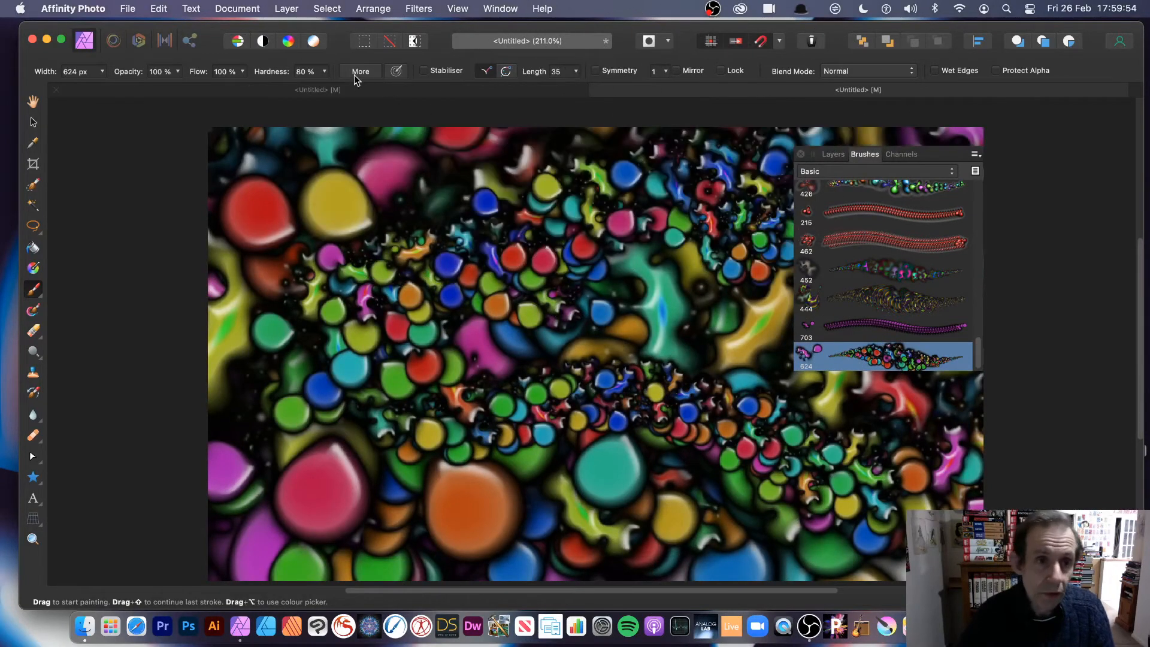
Hide the painted pixel layer and add a new empty pixel layer above it.
click(833, 154)
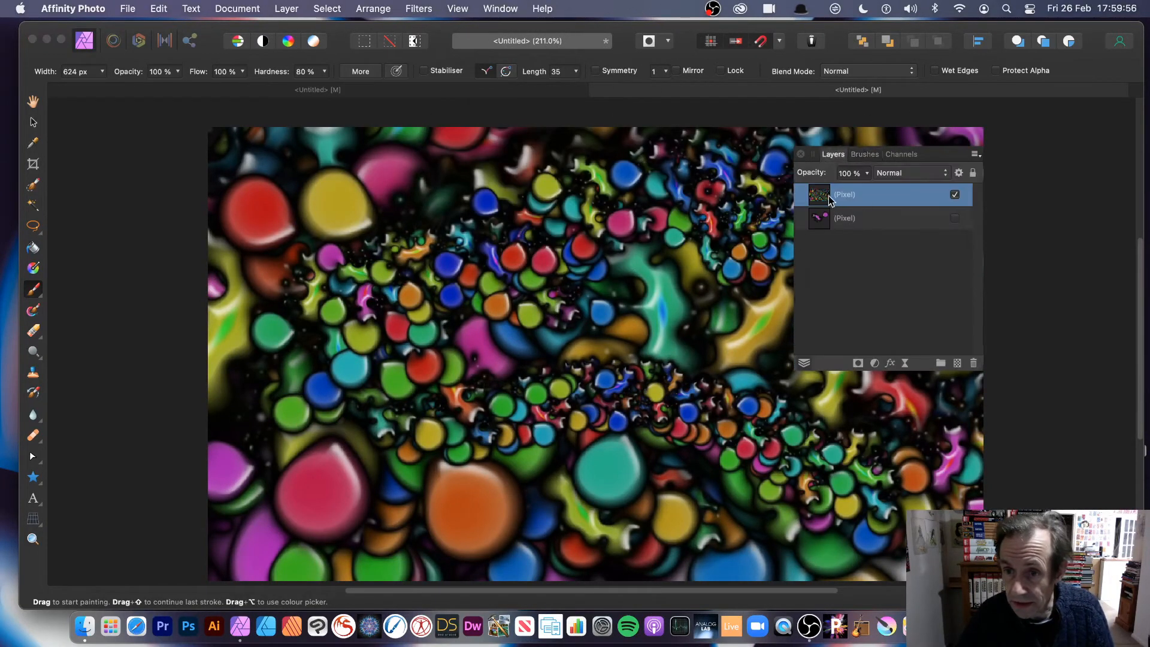
click(955, 195)
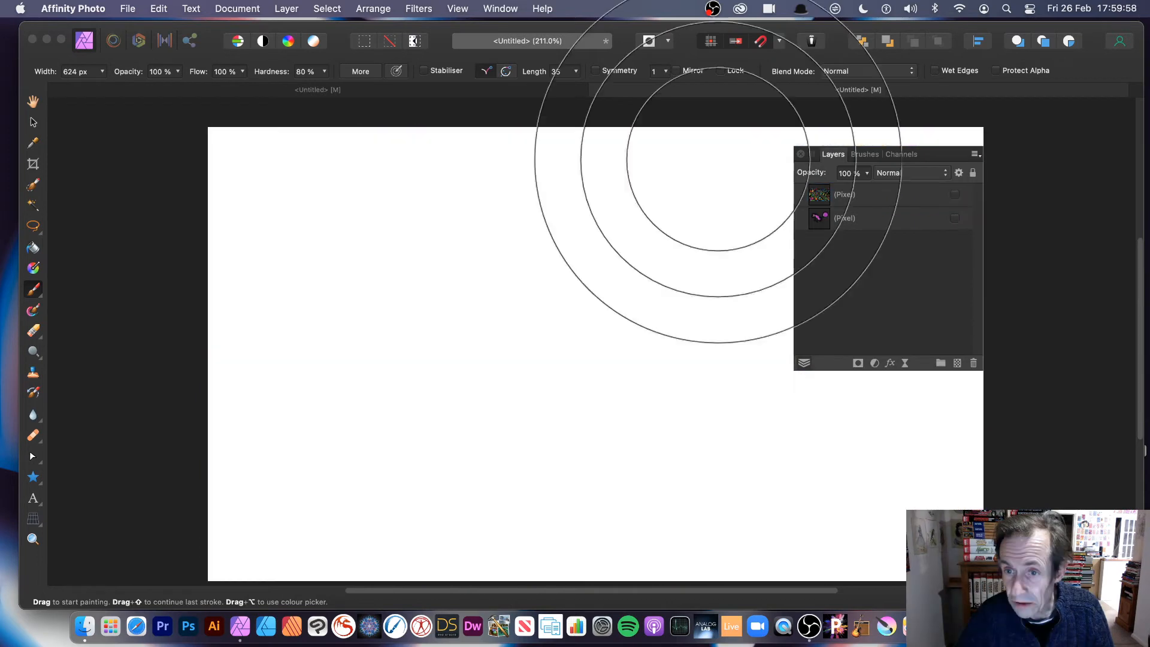
click(284, 10)
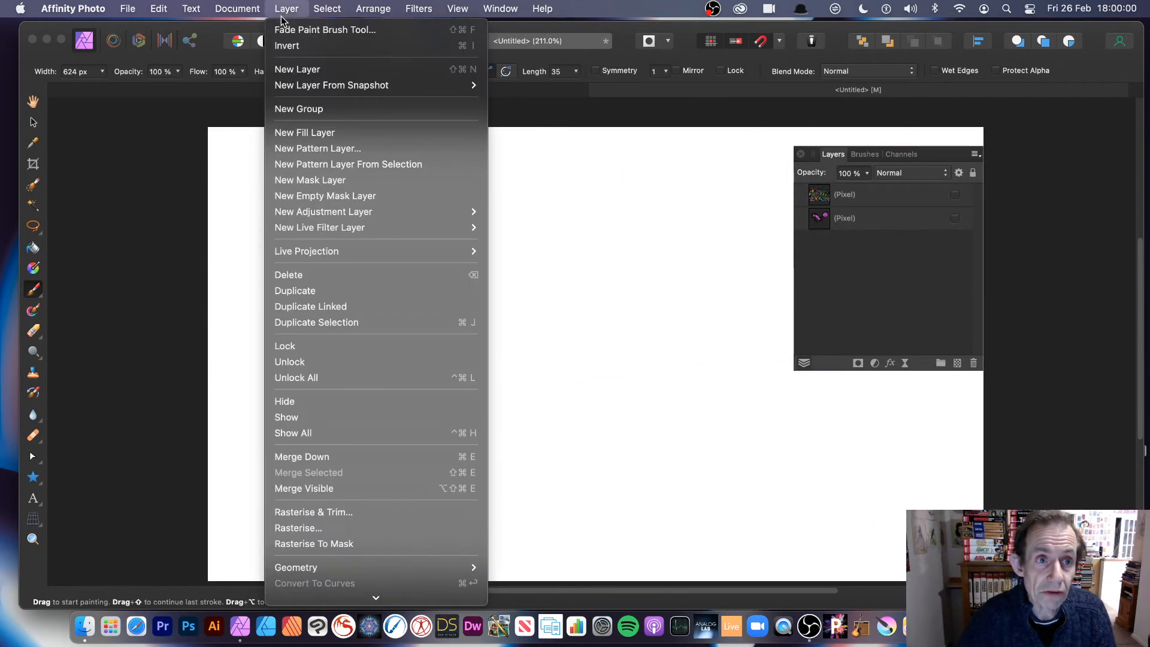
click(298, 70)
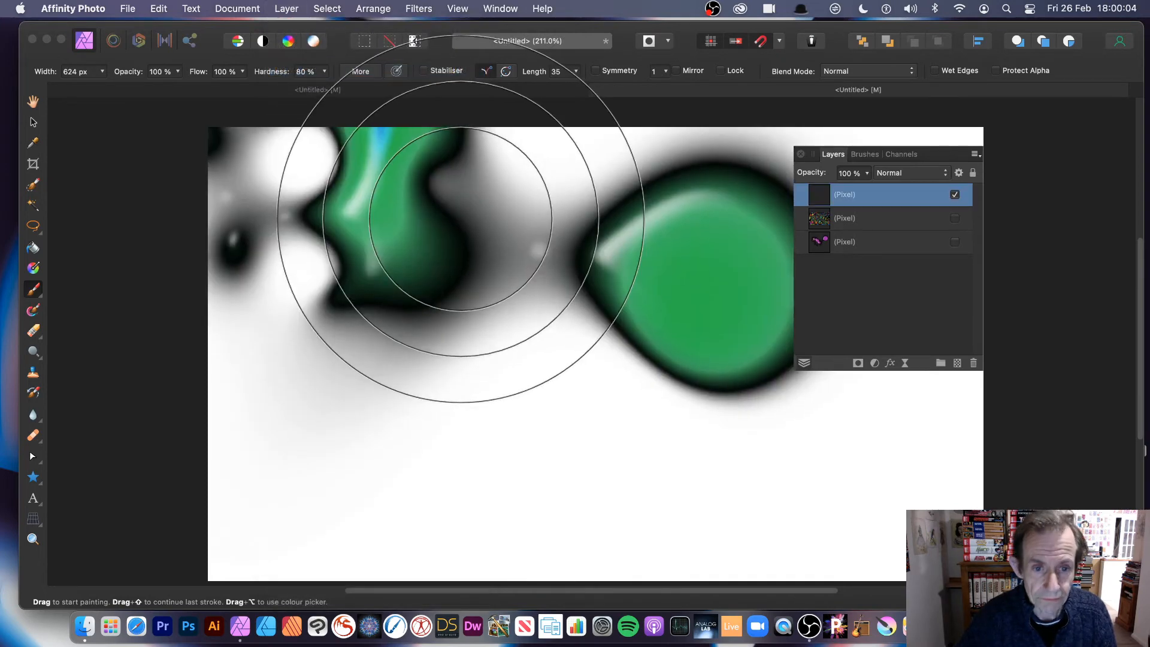
Reduce the paint brush width to 270 px and paint one long wavy stroke across the new layer.
key(super+z)
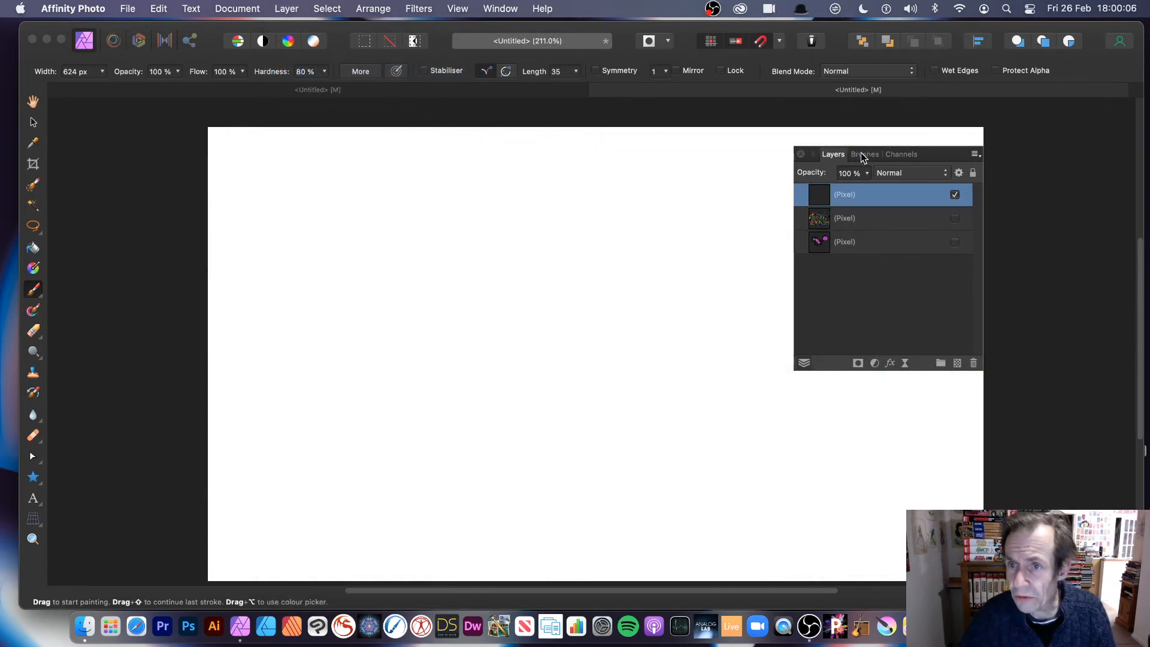
key(super+shift+z)
key(super+z)
click(102, 72)
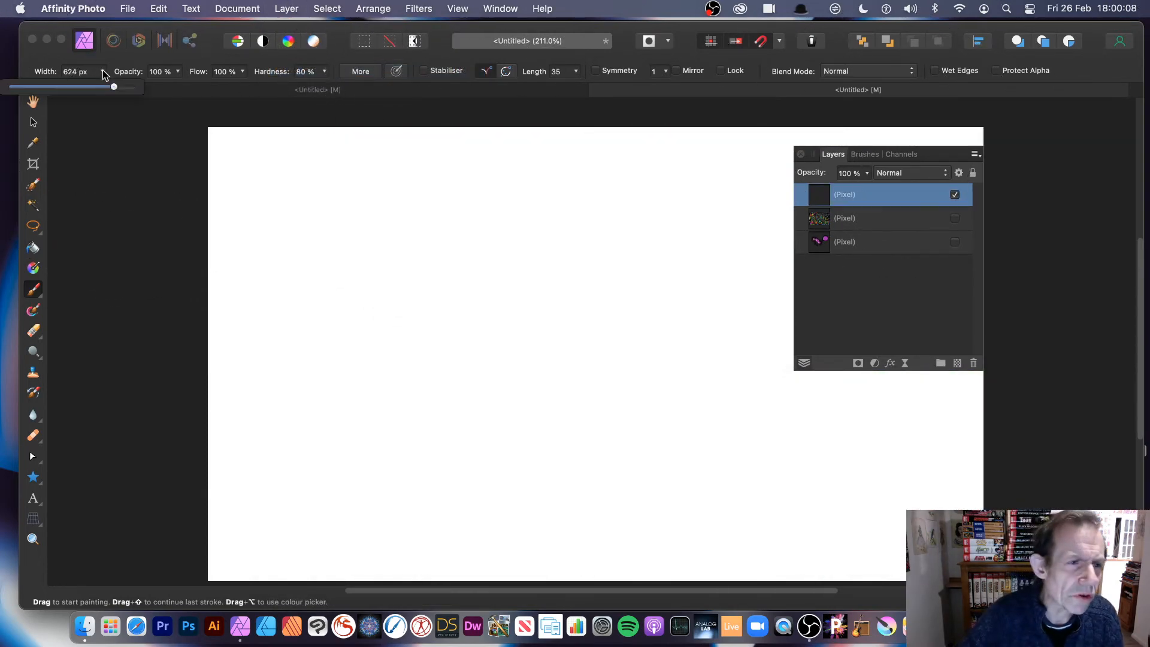
drag(96, 90, 89, 88)
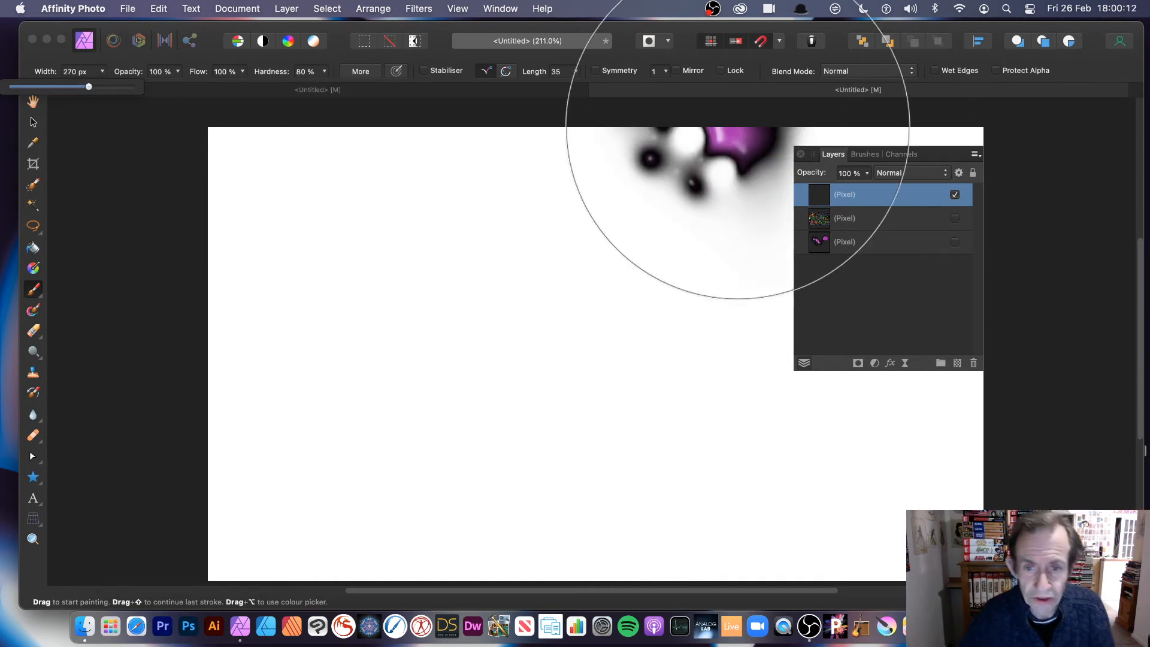
mouse_move(421, 402)
mouse_down()
mouse_move(470, 363)
mouse_move(556, 387)
mouse_move(590, 352)
mouse_move(639, 335)
mouse_move(667, 354)
mouse_move(718, 355)
mouse_up()
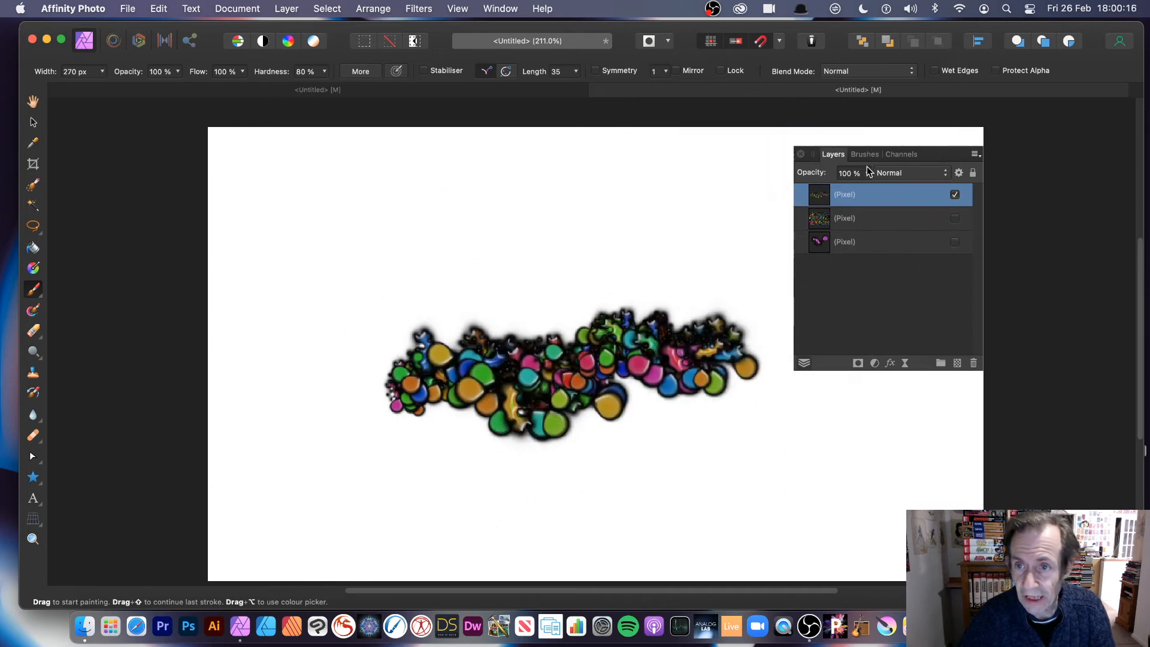
key(super+z)
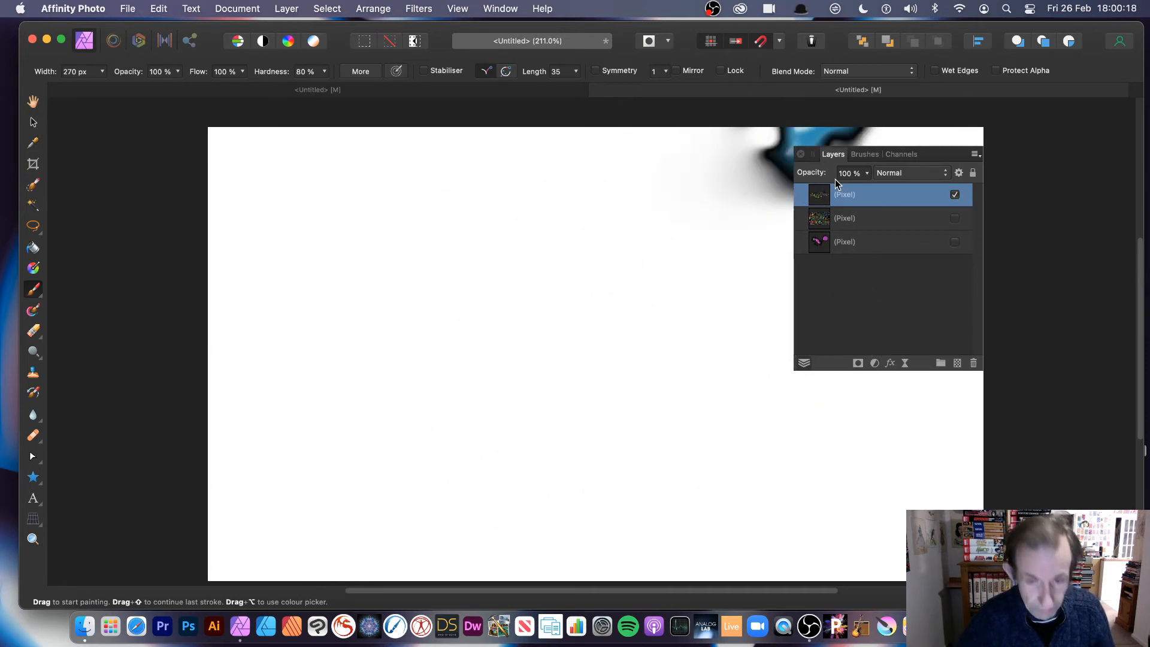
mouse_move(356, 380)
mouse_down()
mouse_move(375, 343)
mouse_move(435, 379)
mouse_move(495, 301)
mouse_move(557, 318)
mouse_move(583, 283)
mouse_move(717, 409)
mouse_move(841, 434)
mouse_move(893, 429)
mouse_move(944, 466)
mouse_up()
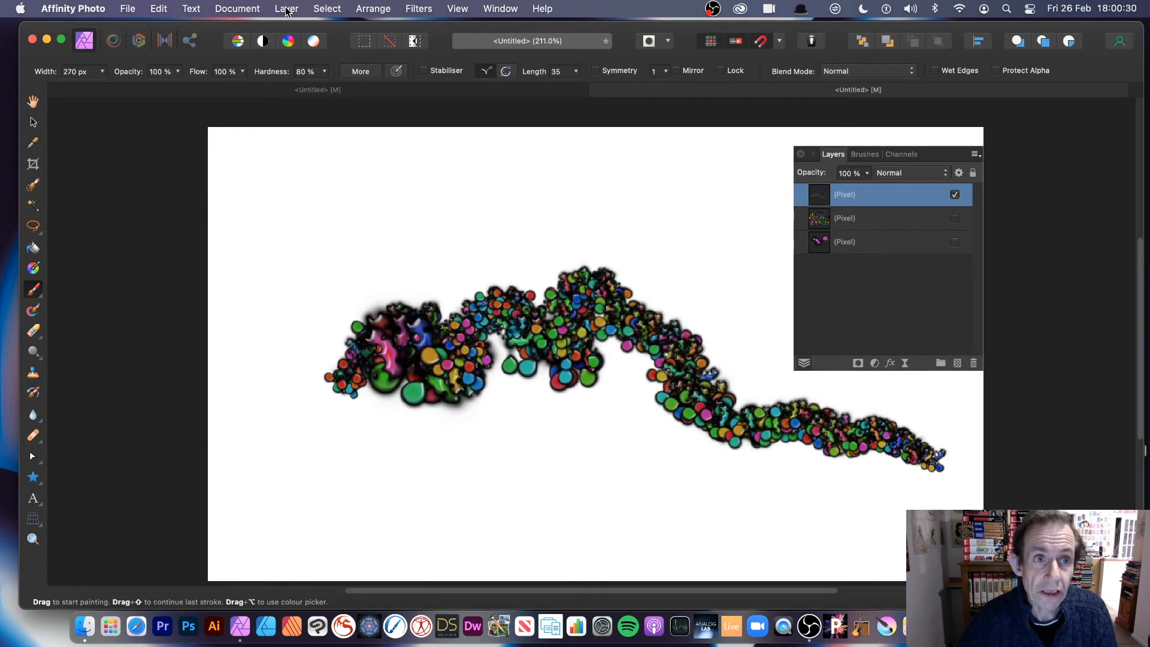
Try a smaller duplicate of the painted stroke rotated by about 157° with the Move tool, and delete the duplicate.
click(33, 122)
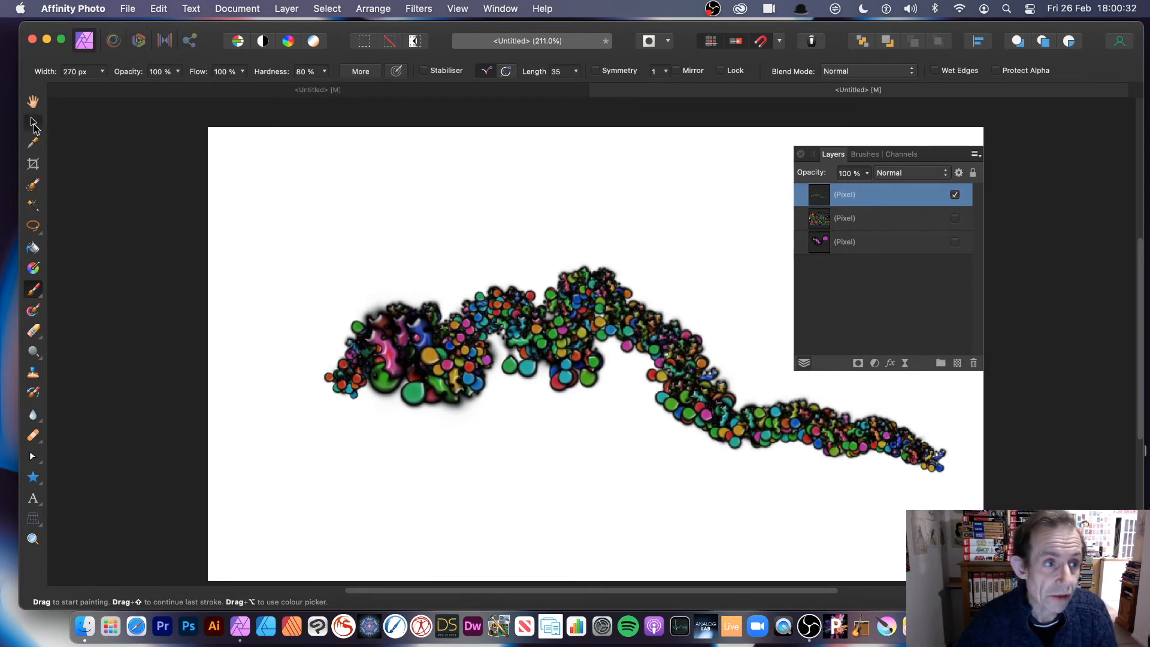
drag(558, 325, 499, 287)
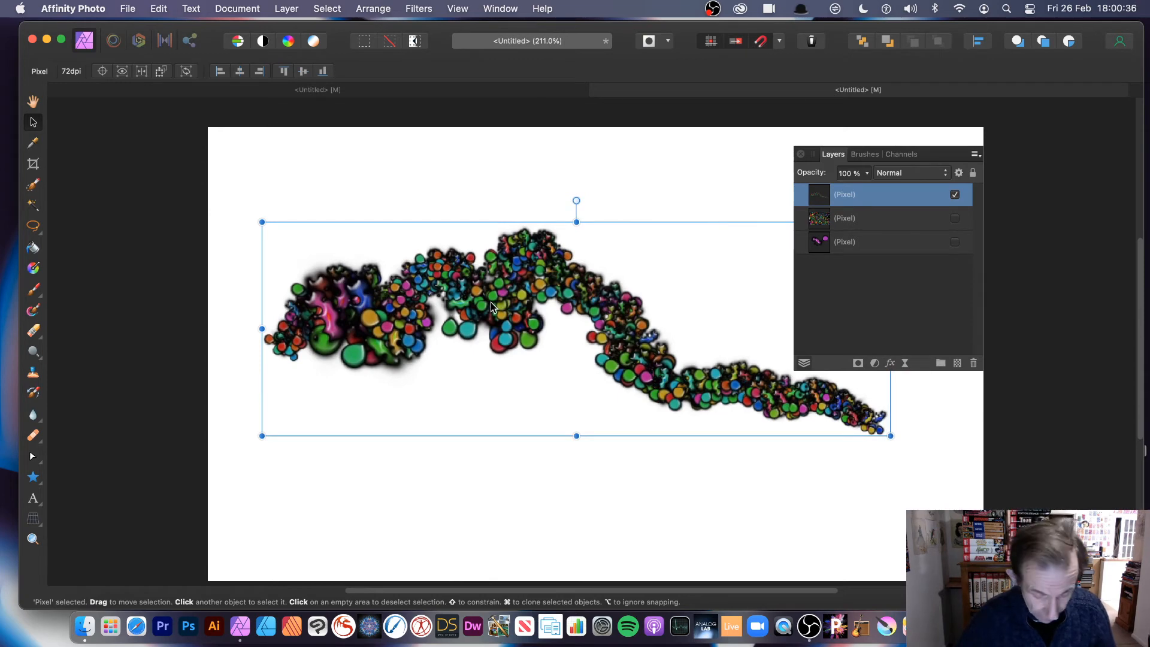
drag(529, 290, 540, 339)
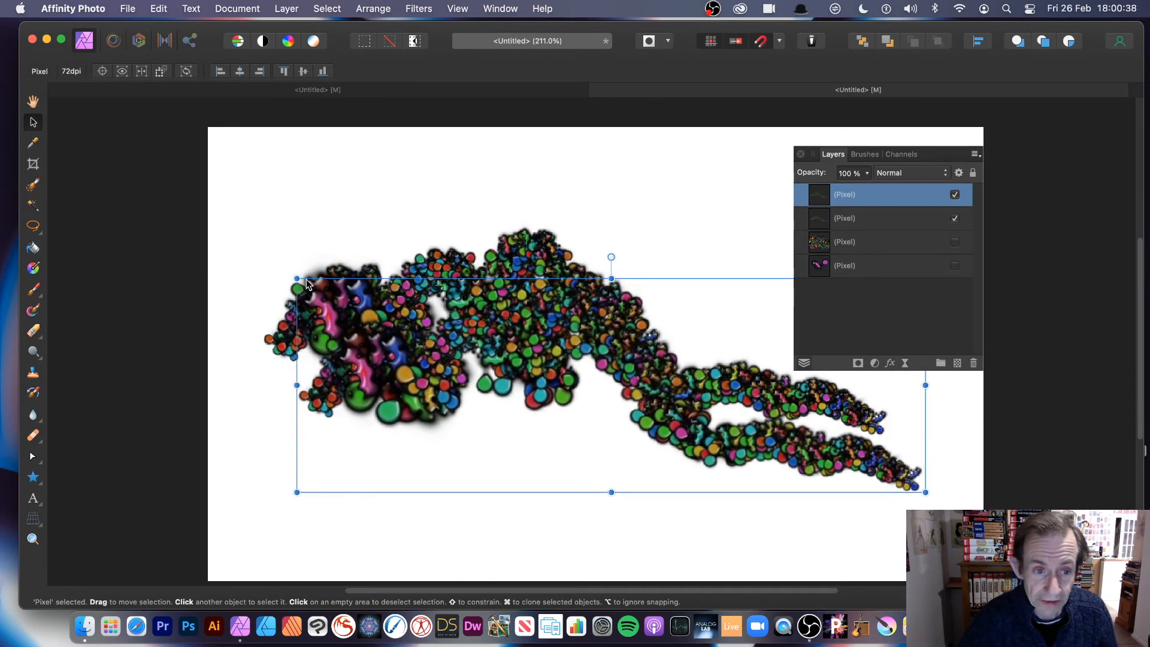
drag(307, 284, 542, 362)
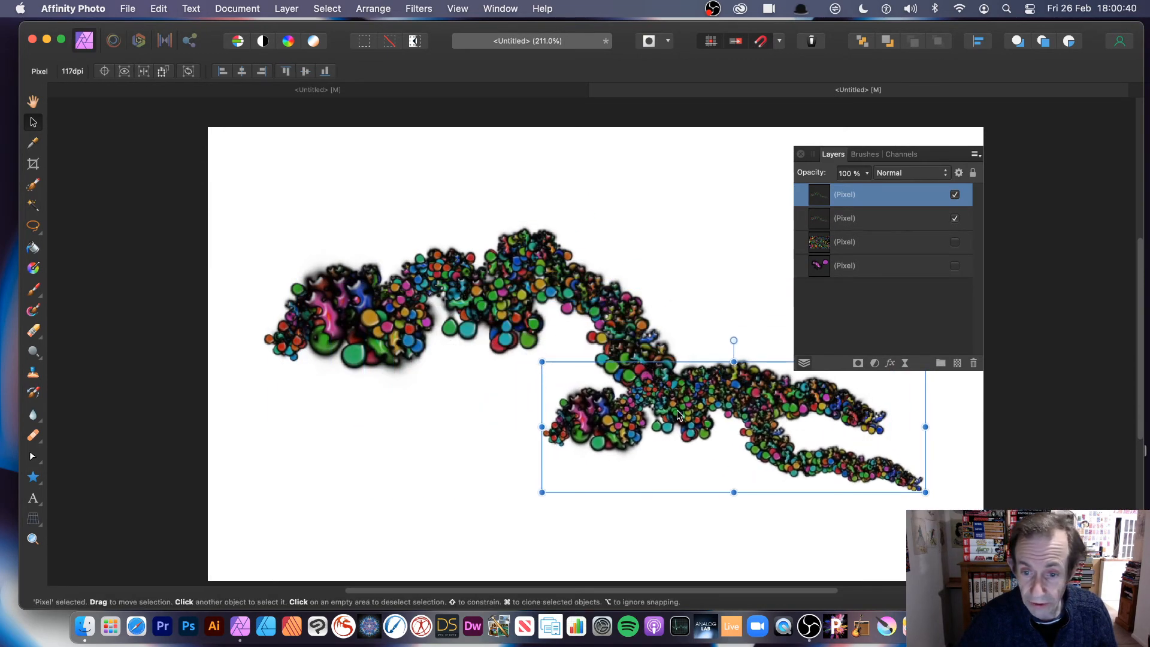
drag(678, 414, 547, 422)
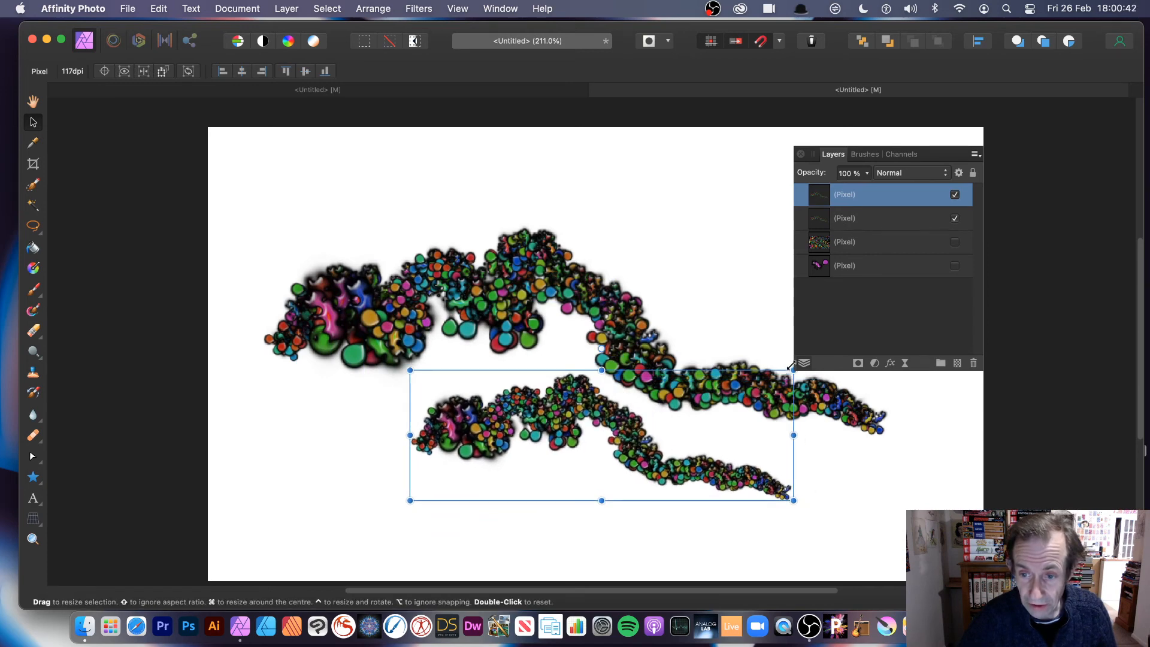
drag(786, 364, 332, 447)
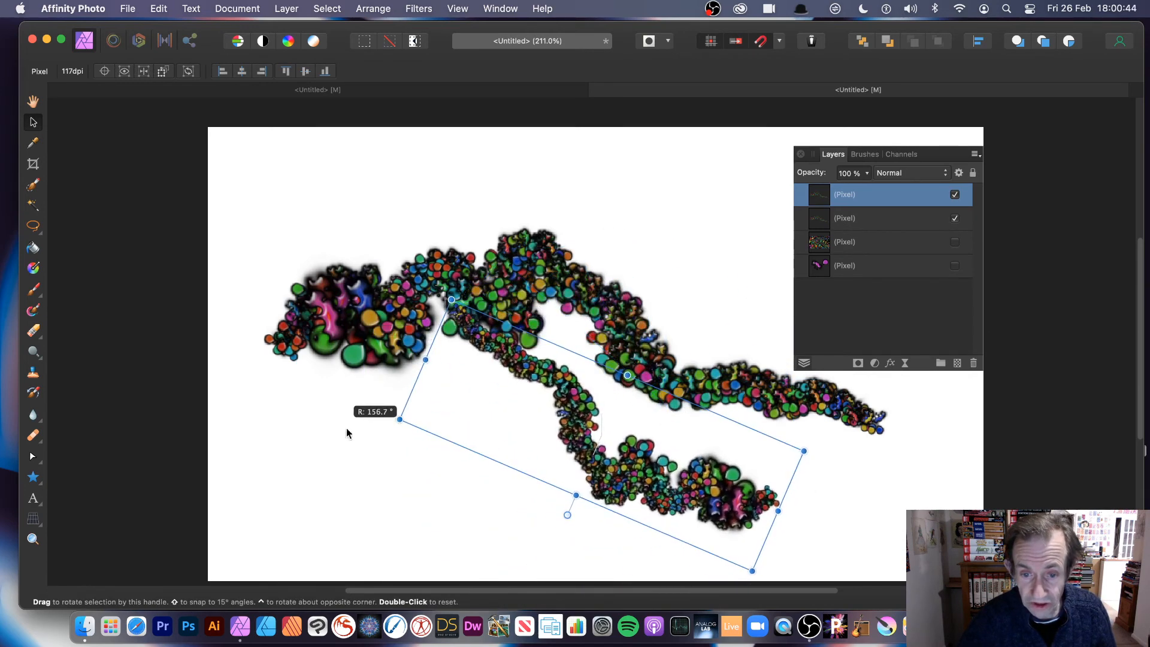
drag(647, 455, 546, 441)
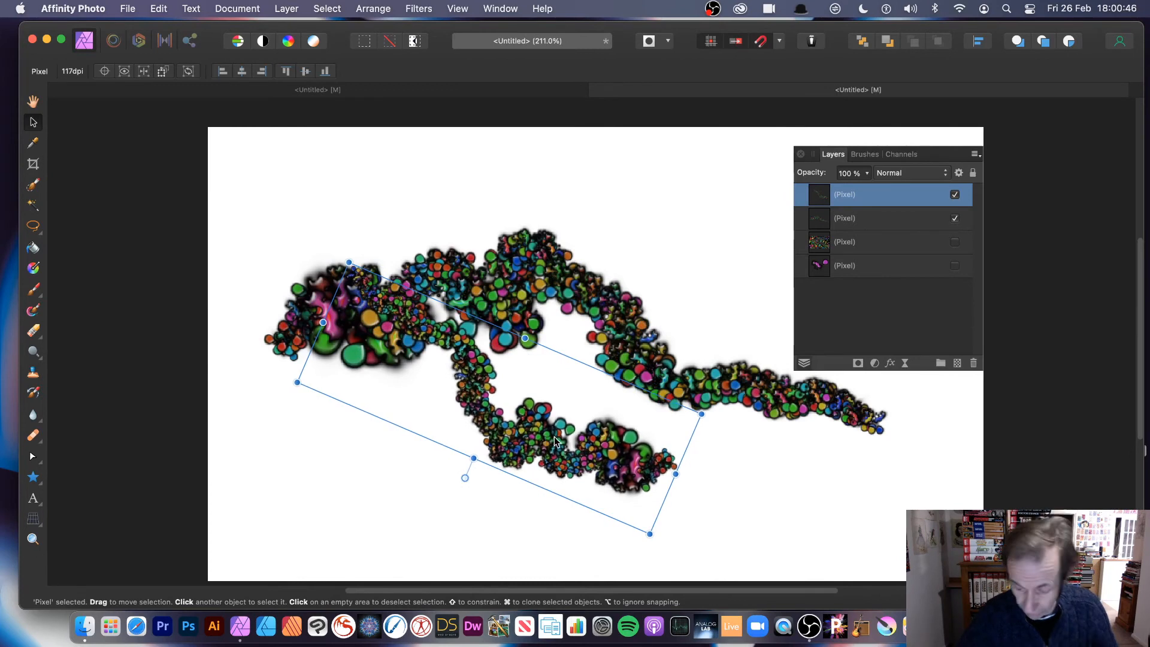
key(Delete)
Shift the painted stroke slightly and create a new brush from this selected layer in the Basic category.
drag(525, 259, 581, 268)
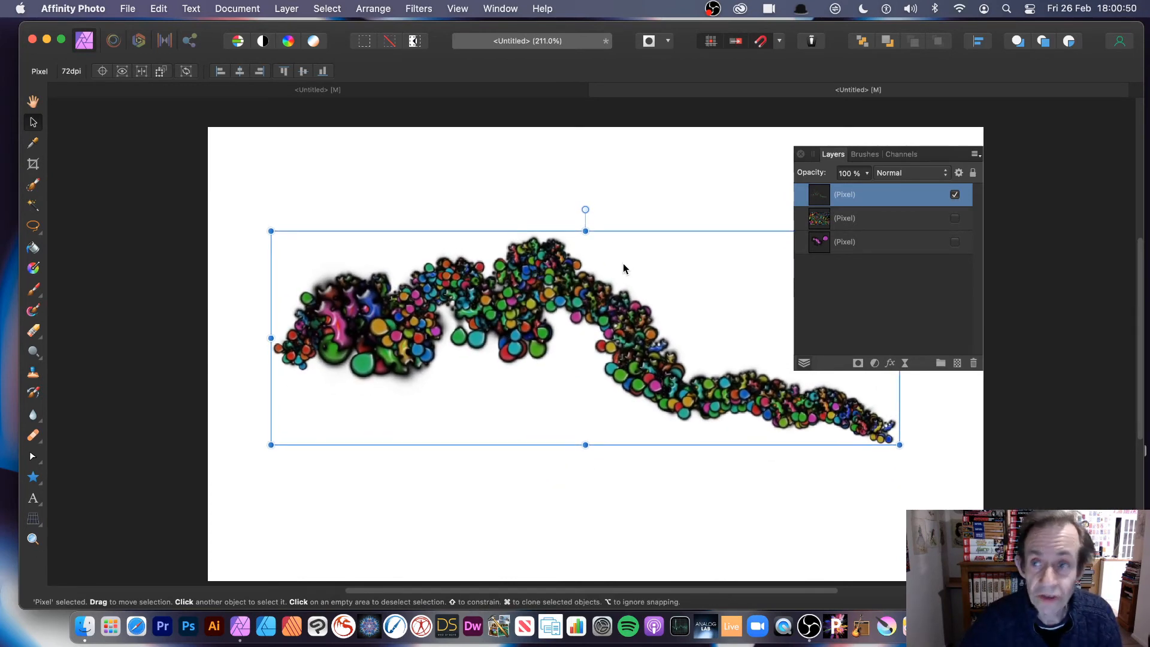
click(975, 154)
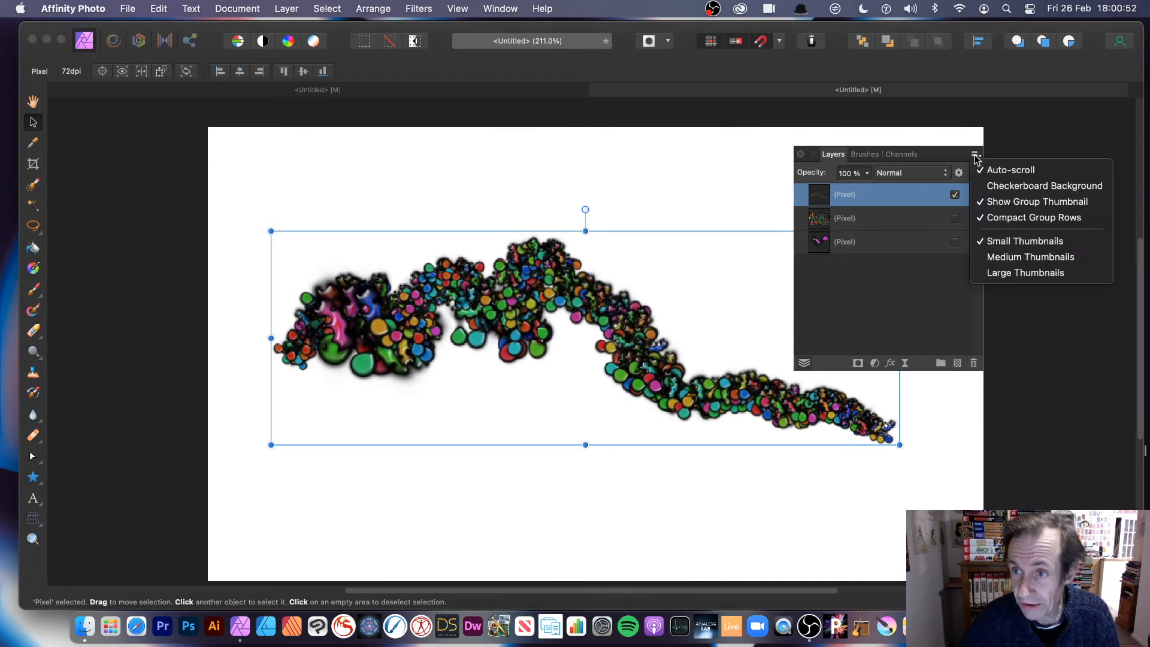
click(872, 156)
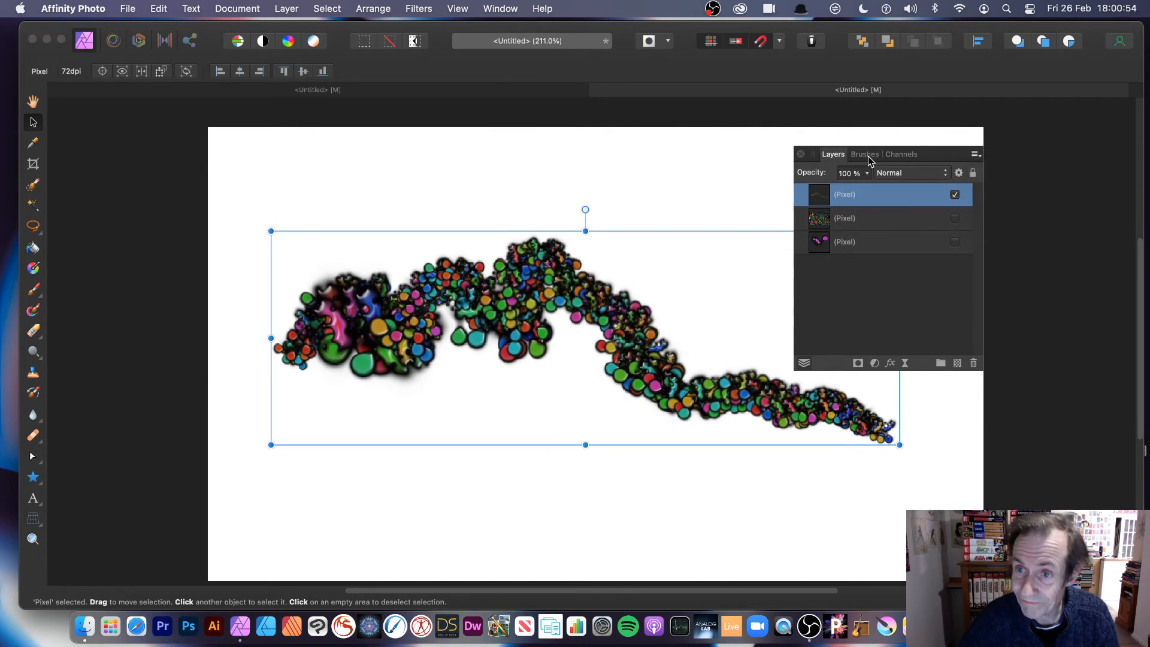
click(869, 157)
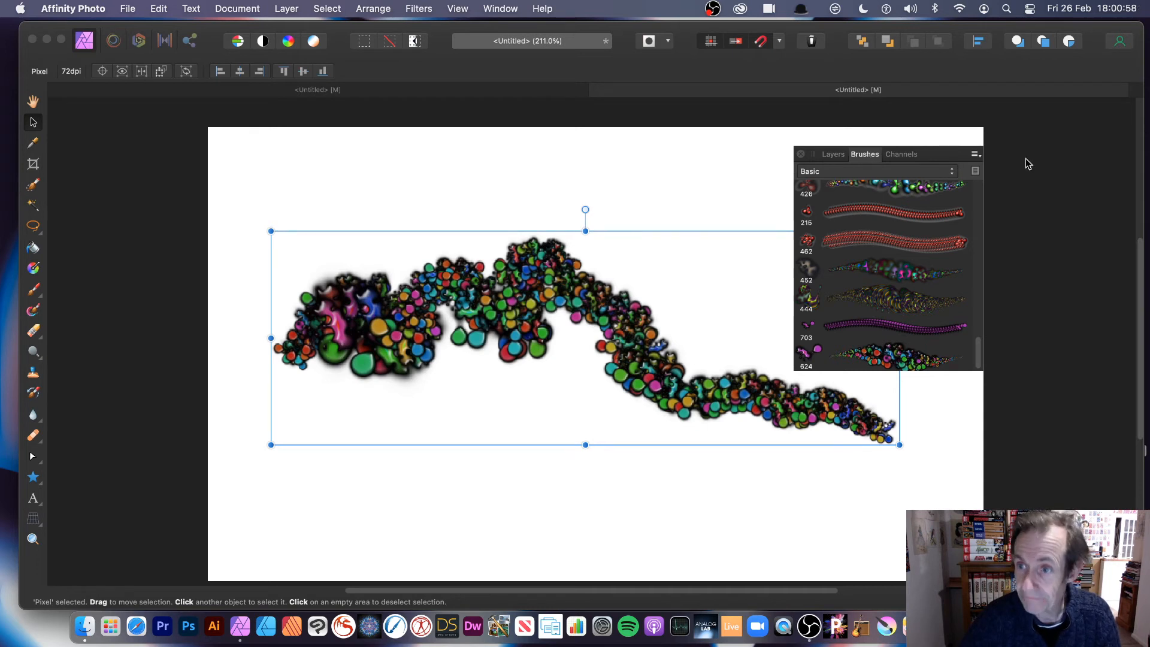
click(975, 155)
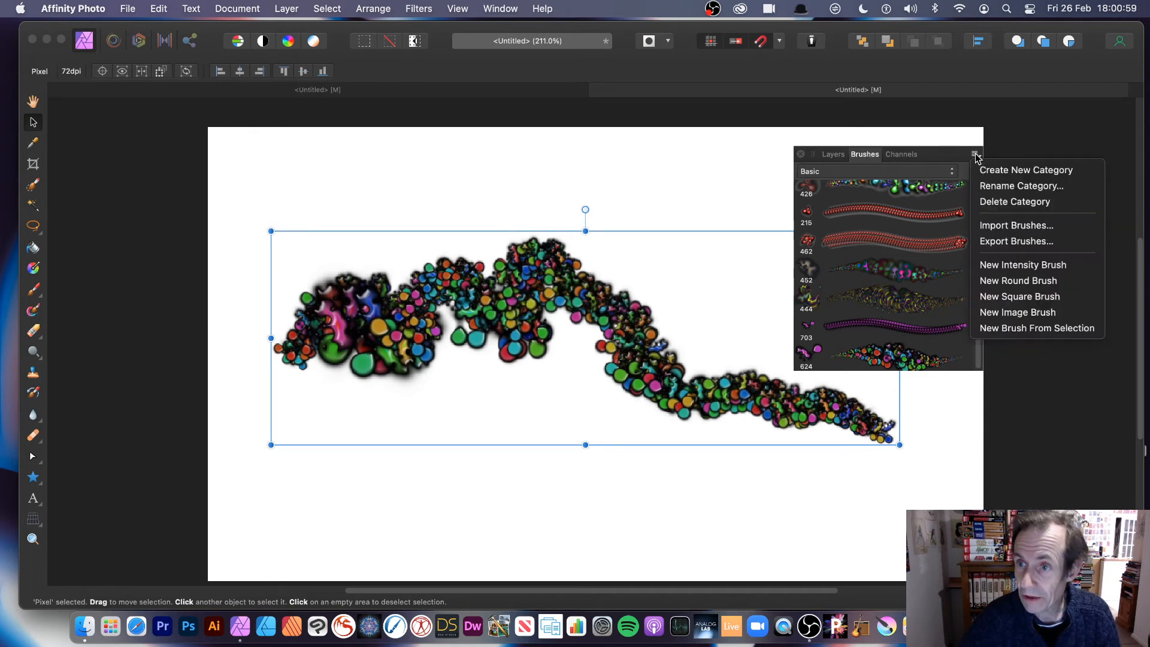
click(1057, 329)
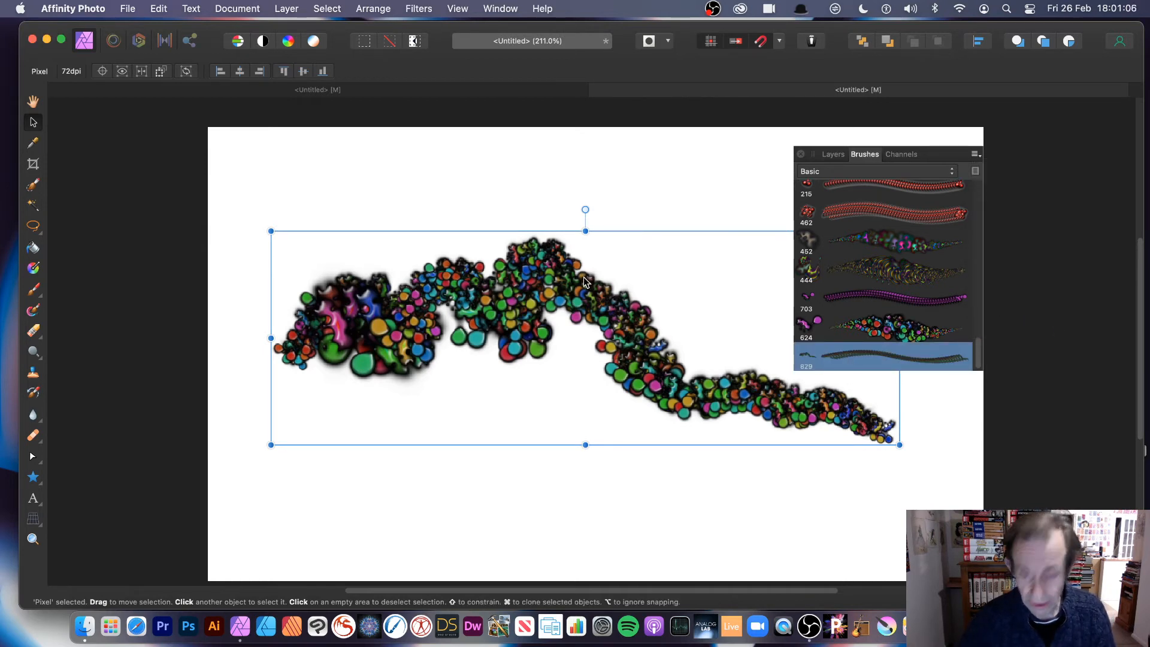
Delete the painted stroke's layer and add a new empty pixel layer above the two hidden pixel layers.
key(Delete)
click(834, 154)
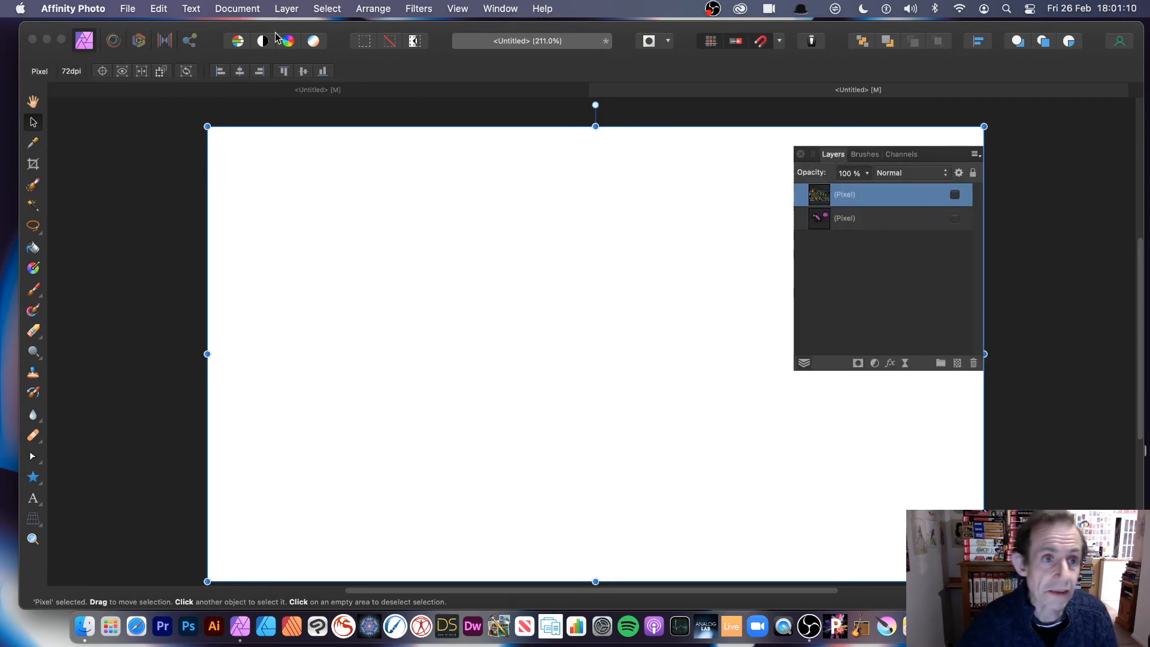
click(293, 9)
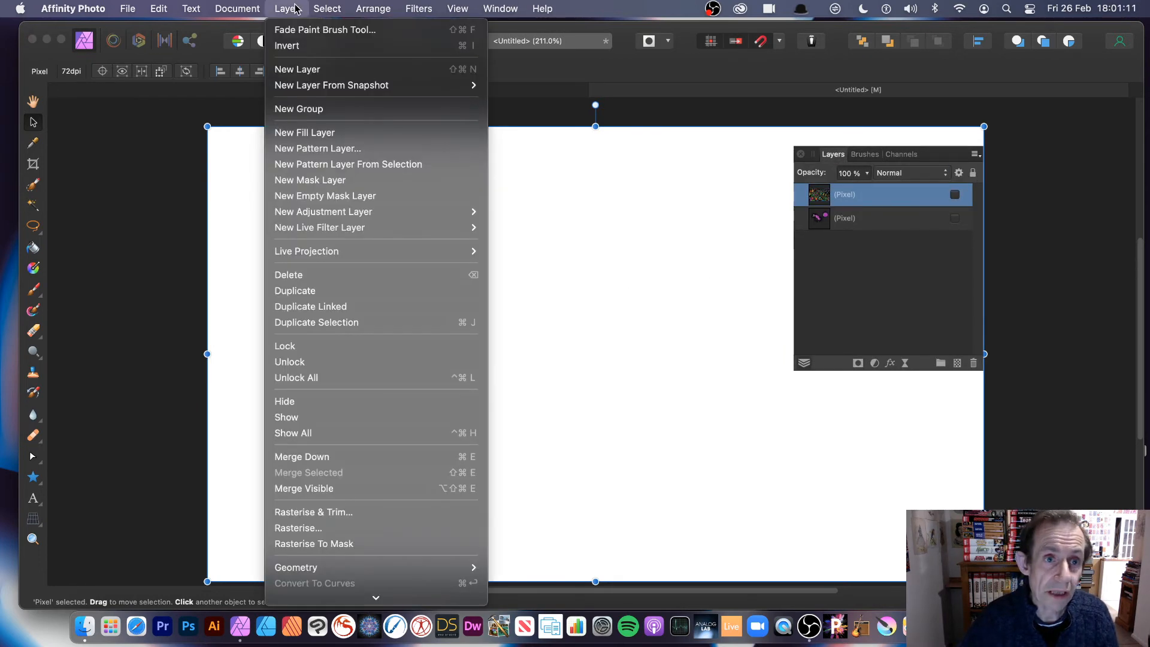
click(301, 69)
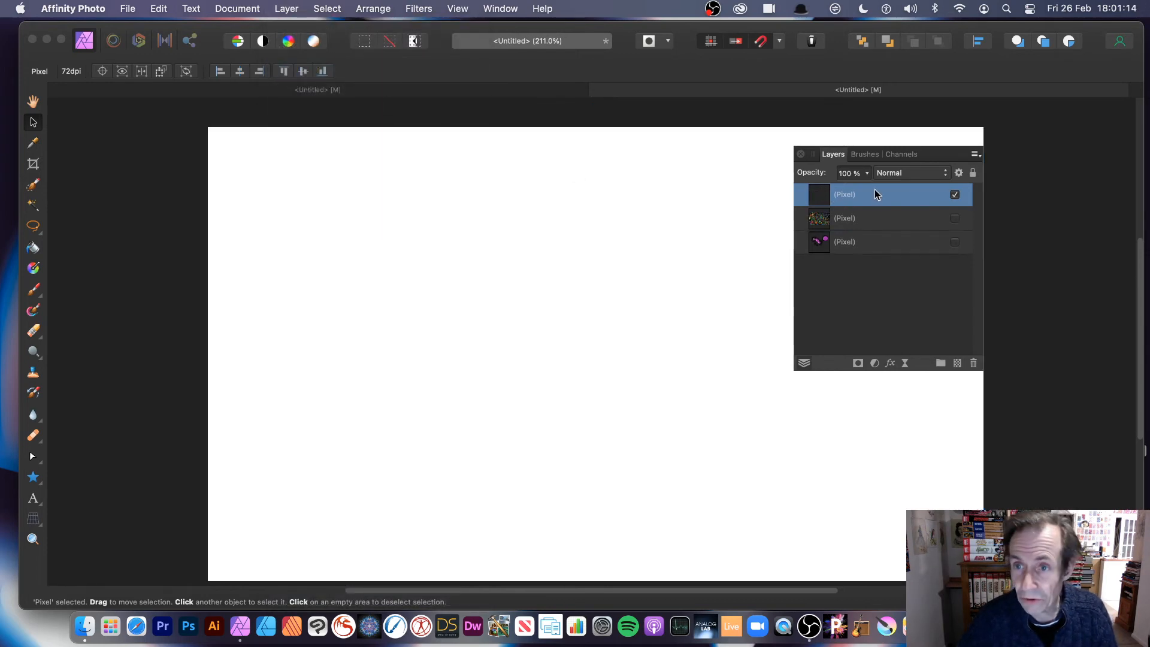
Test the new 829 px image brush with broad strokes across the empty layer and undo them all.
click(864, 155)
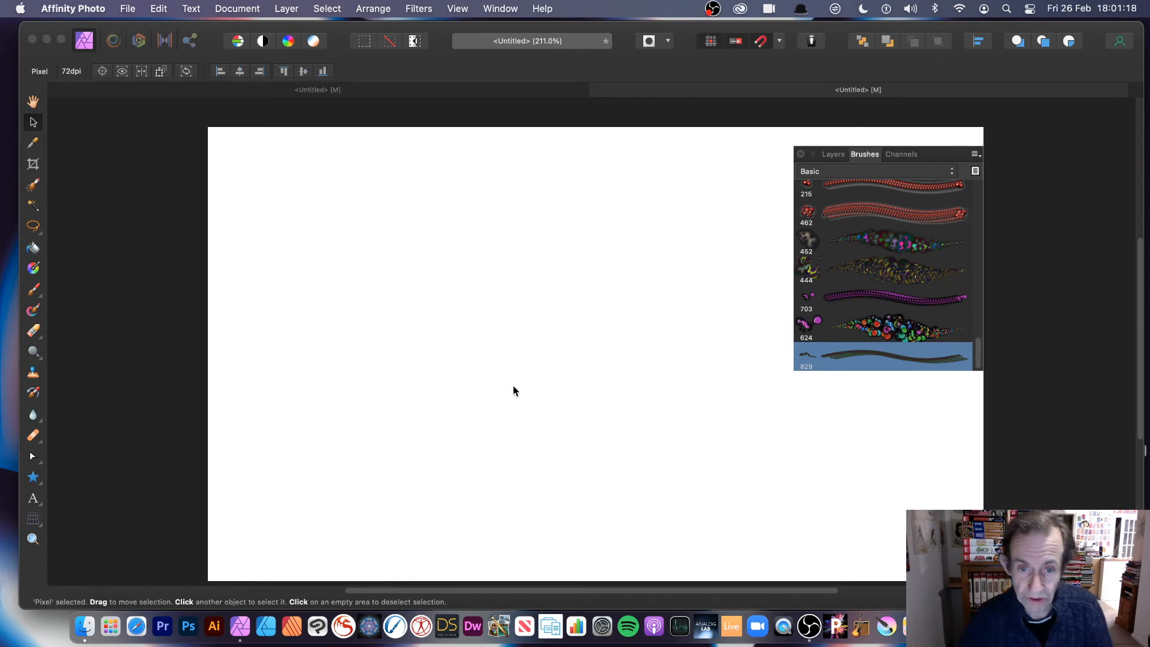
click(34, 294)
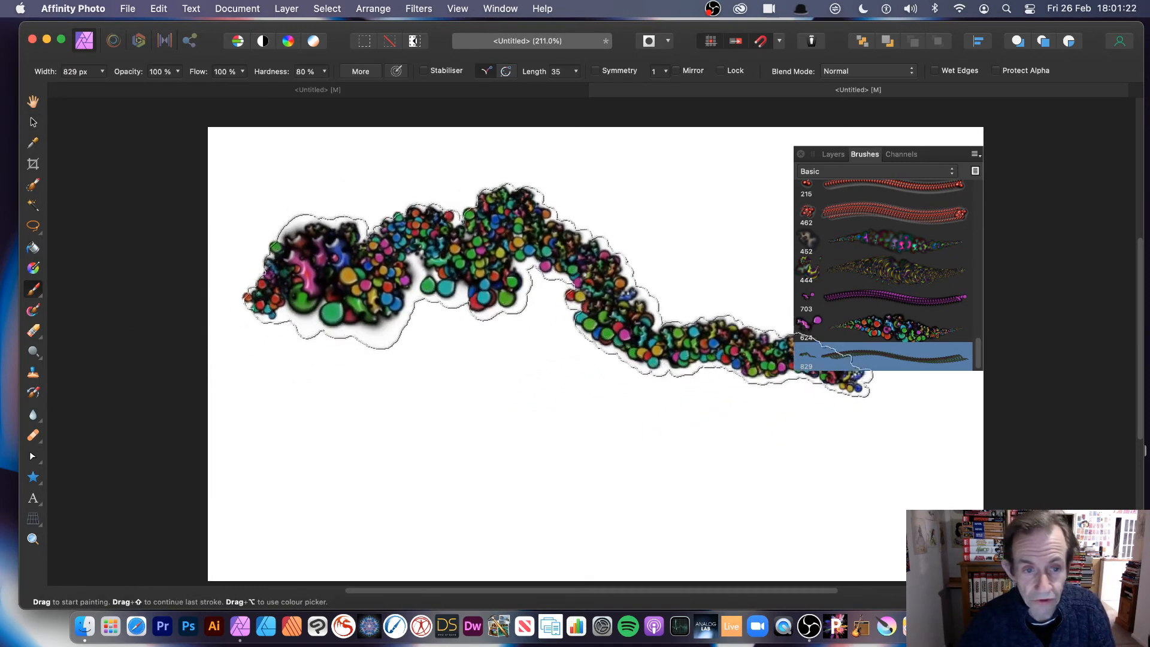
mouse_move(516, 311)
mouse_down()
mouse_move(622, 240)
mouse_move(539, 462)
mouse_move(629, 295)
mouse_move(770, 386)
mouse_move(662, 375)
mouse_move(679, 488)
mouse_move(515, 419)
mouse_move(450, 321)
mouse_move(771, 185)
mouse_move(791, 204)
mouse_up()
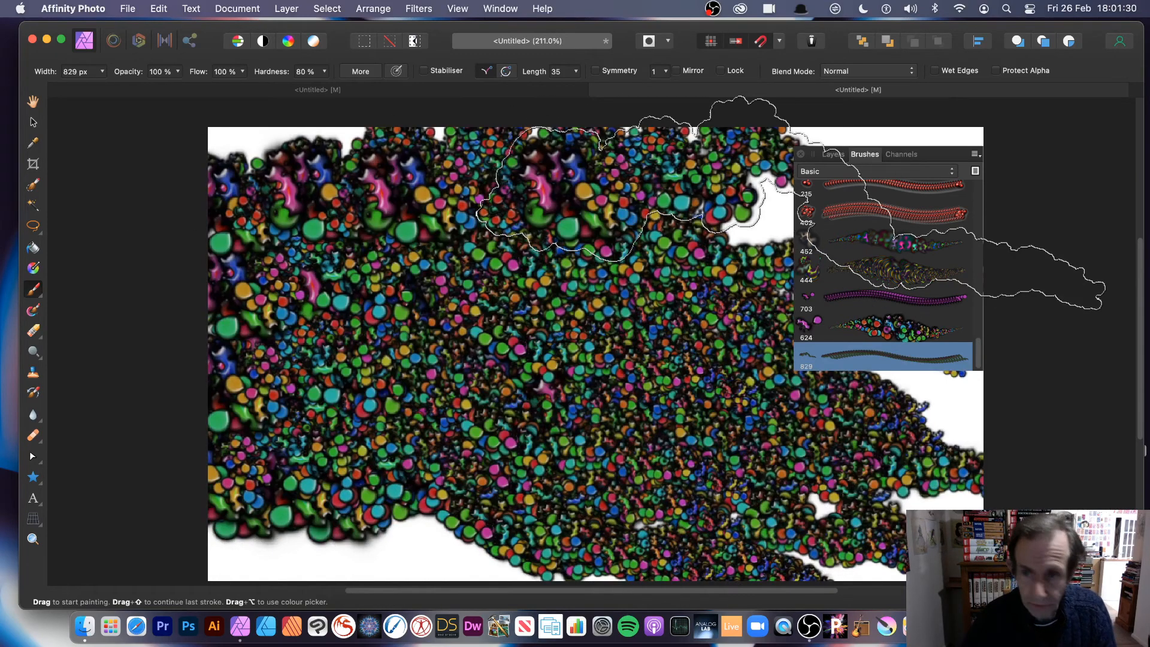
key(super+z)
key(super+z)
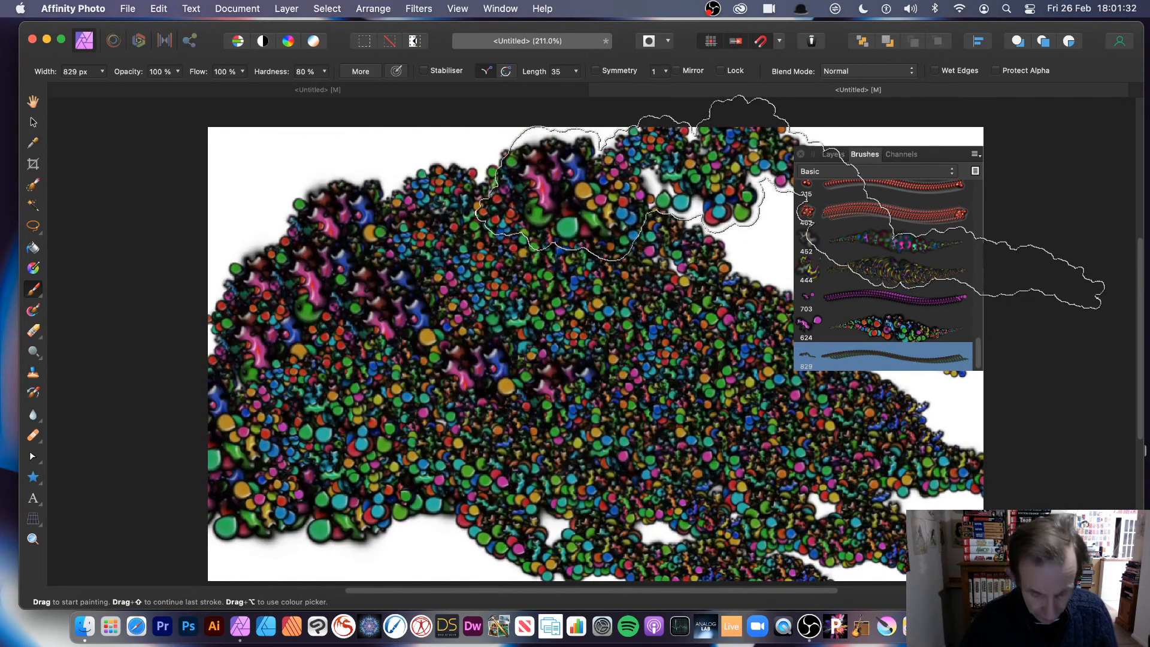
key(super+z)
key(super+z)
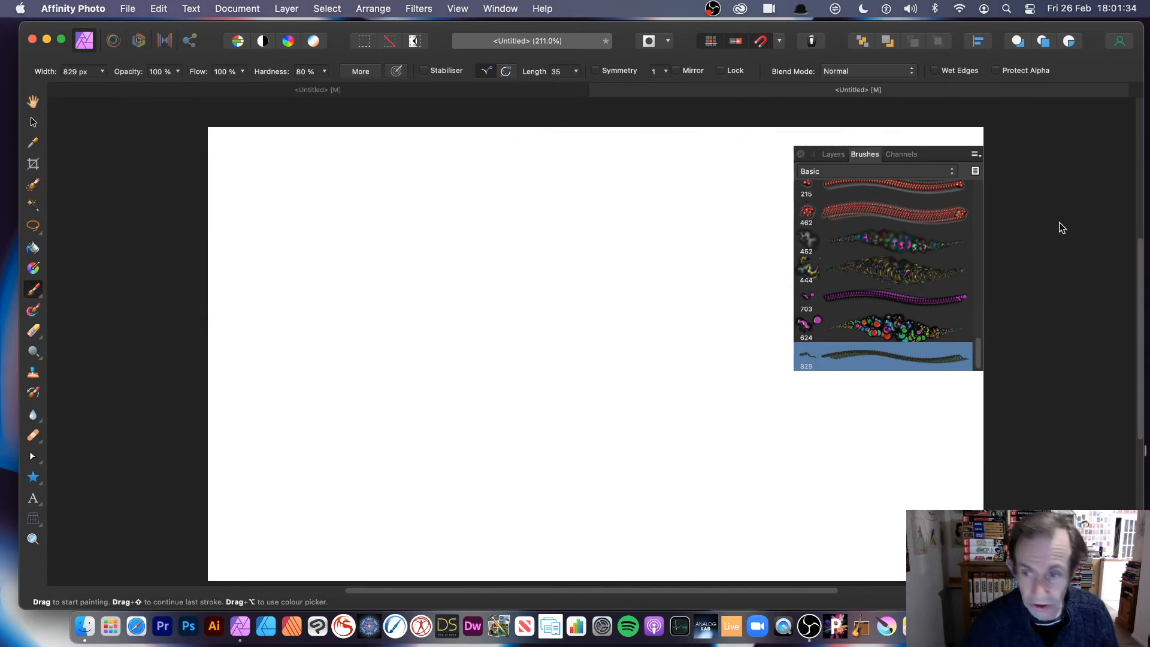
Open the 829 px image brush for editing and set its Spacing to 23 %.
double_click(855, 359)
drag(932, 185, 509, 156)
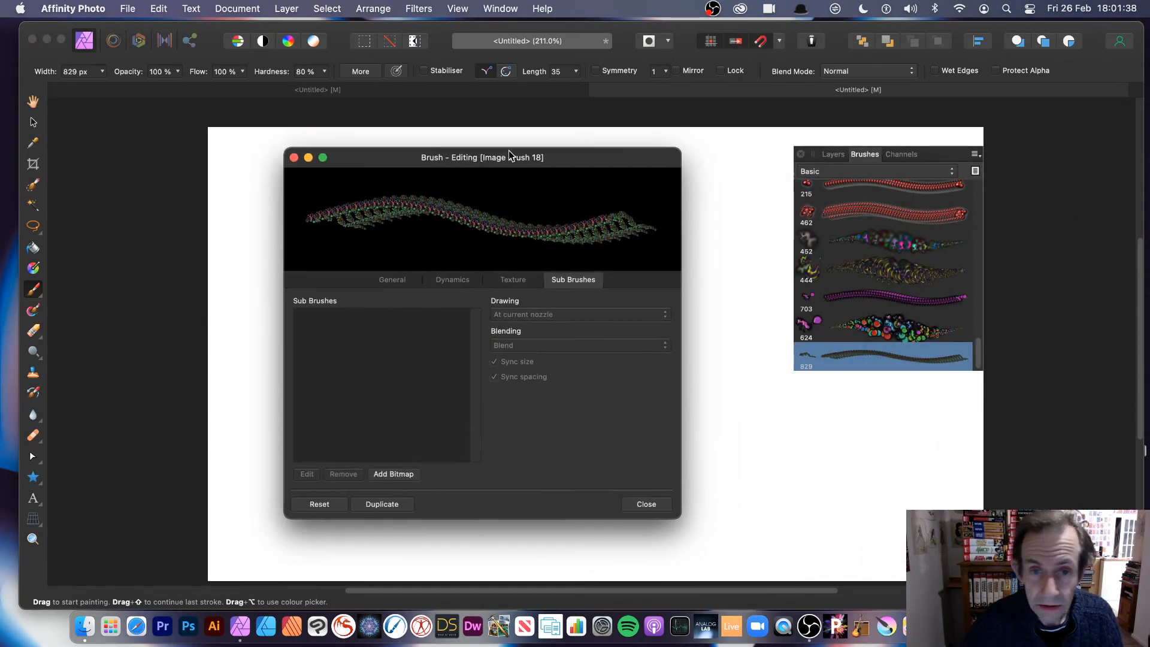
click(390, 280)
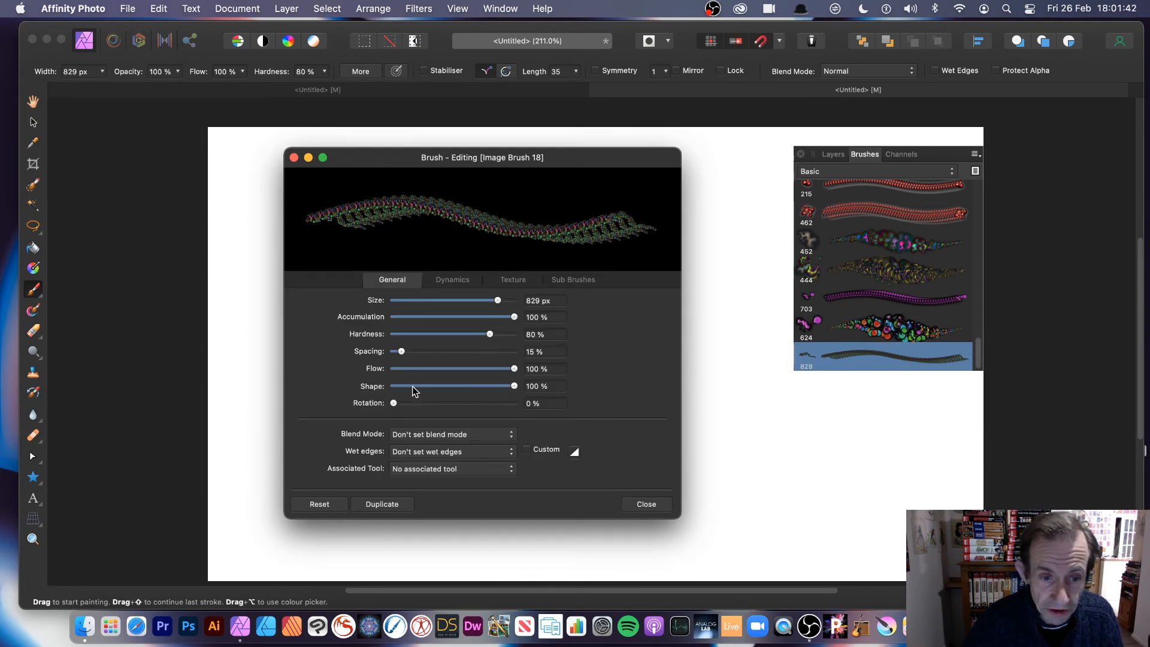
mouse_move(408, 349)
mouse_down()
mouse_move(428, 351)
mouse_move(416, 351)
mouse_up()
Set the brush's Rotation Jitter to 75 % and its Hue Jitter to 74 %, both driven by Random.
click(452, 280)
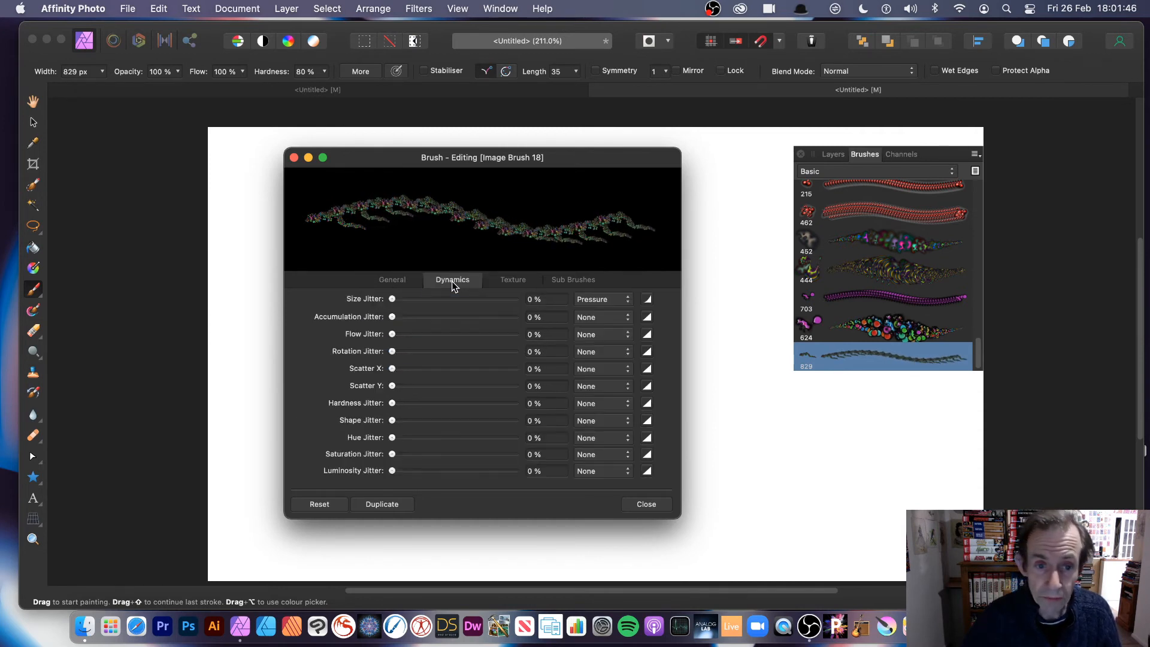
mouse_move(393, 352)
mouse_down()
mouse_move(511, 351)
mouse_move(407, 353)
mouse_up()
click(398, 280)
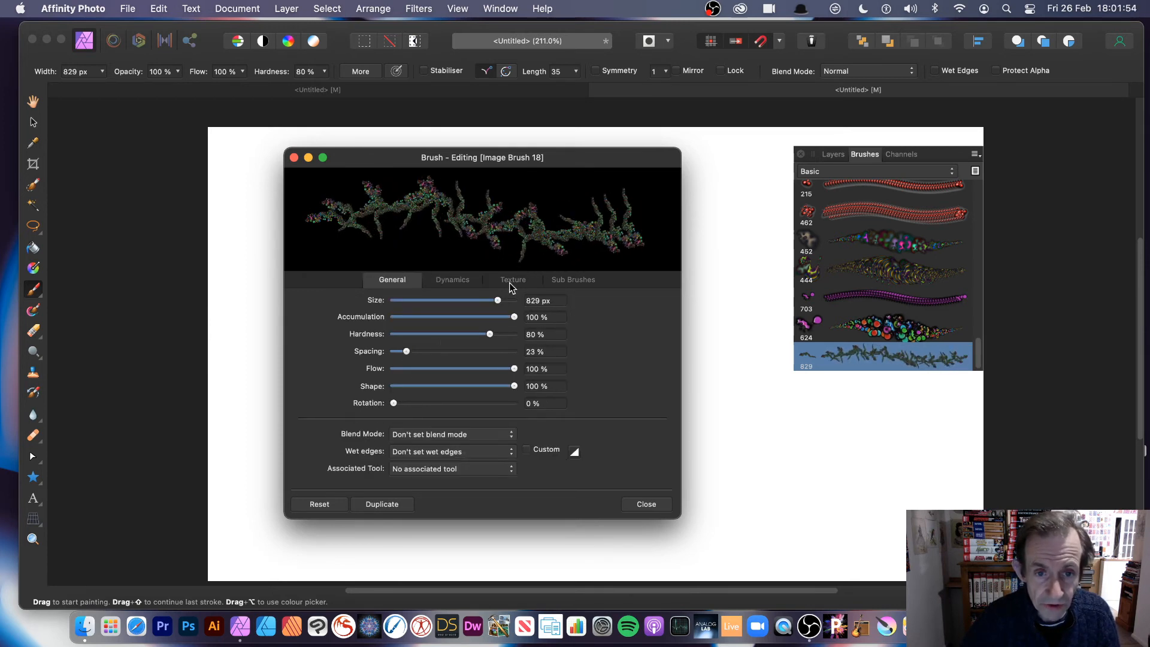
click(471, 281)
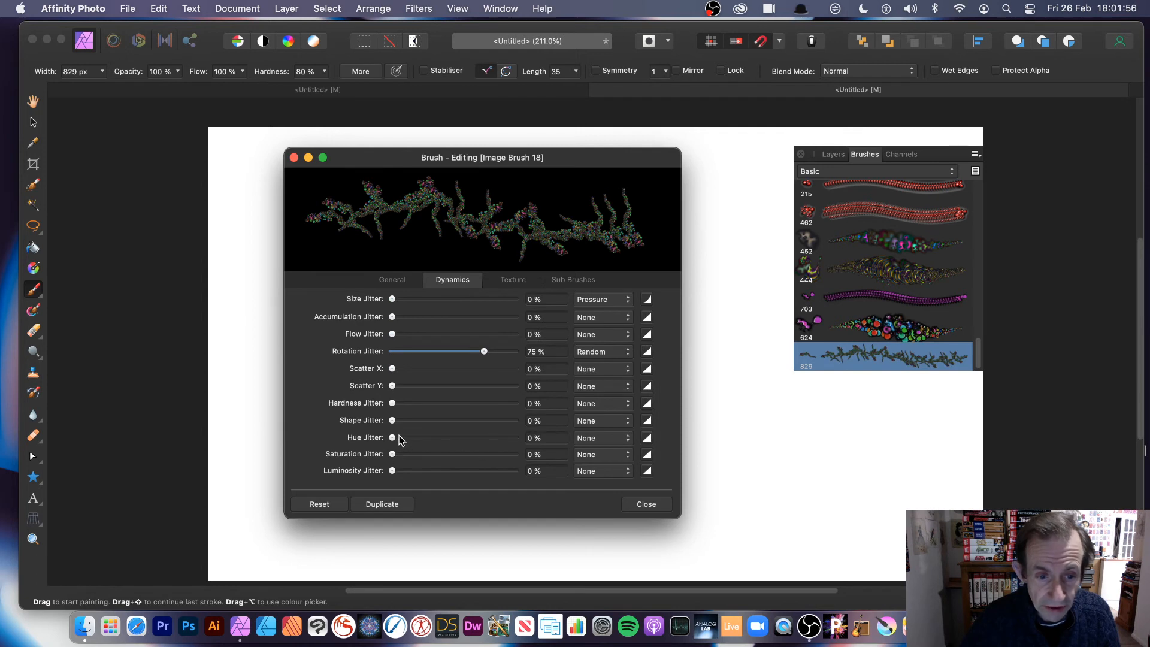
mouse_move(399, 438)
mouse_down()
mouse_move(498, 439)
mouse_move(482, 439)
mouse_up()
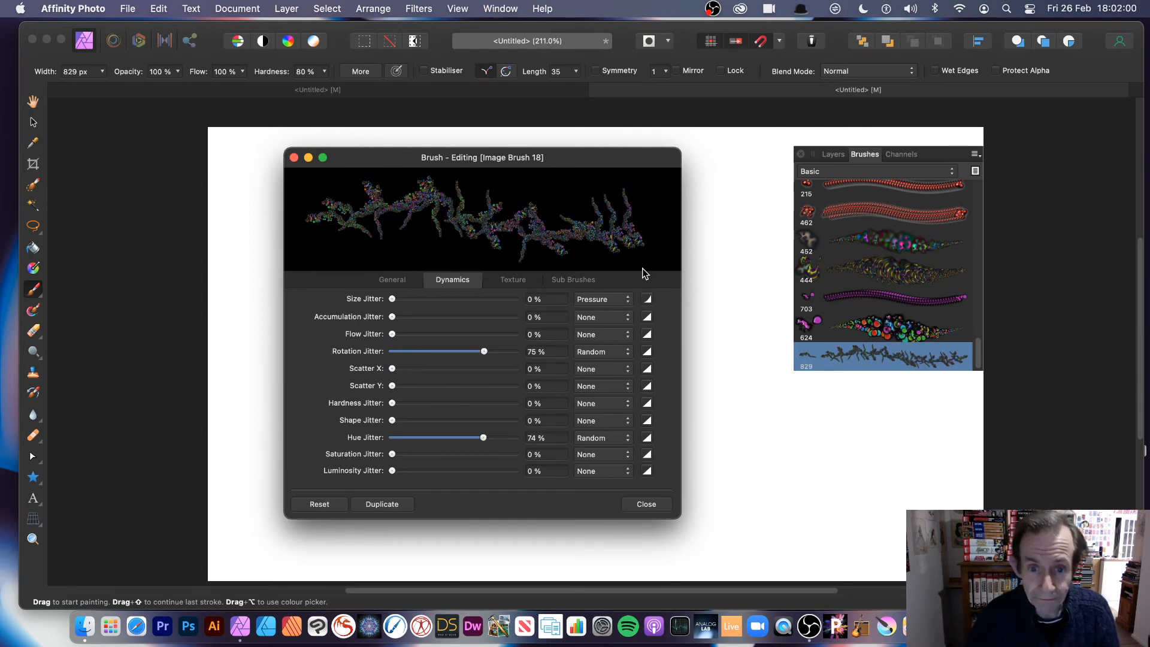
Examine the controller options and the response curve profile available for Rotation Jitter.
click(615, 354)
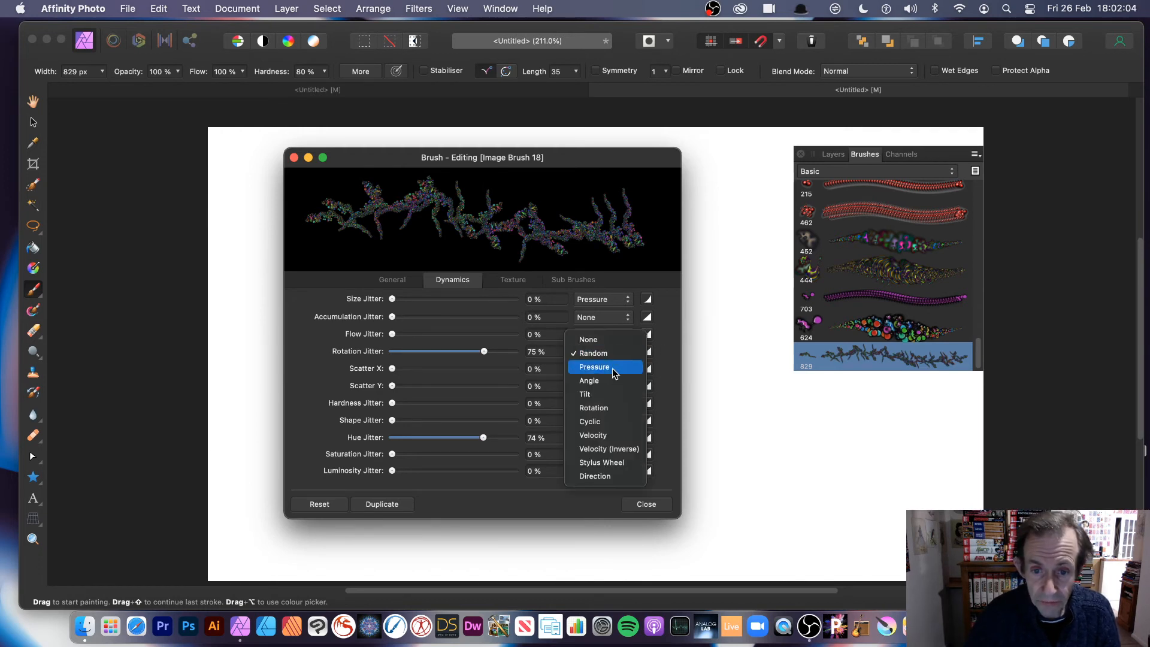
click(654, 359)
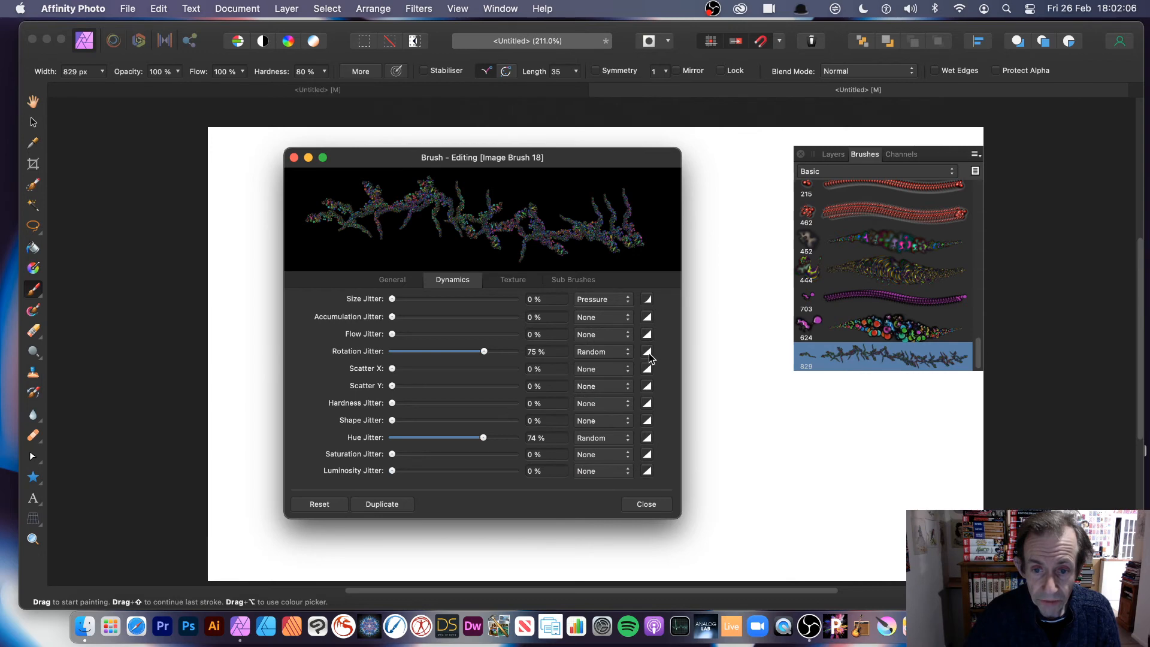
click(647, 353)
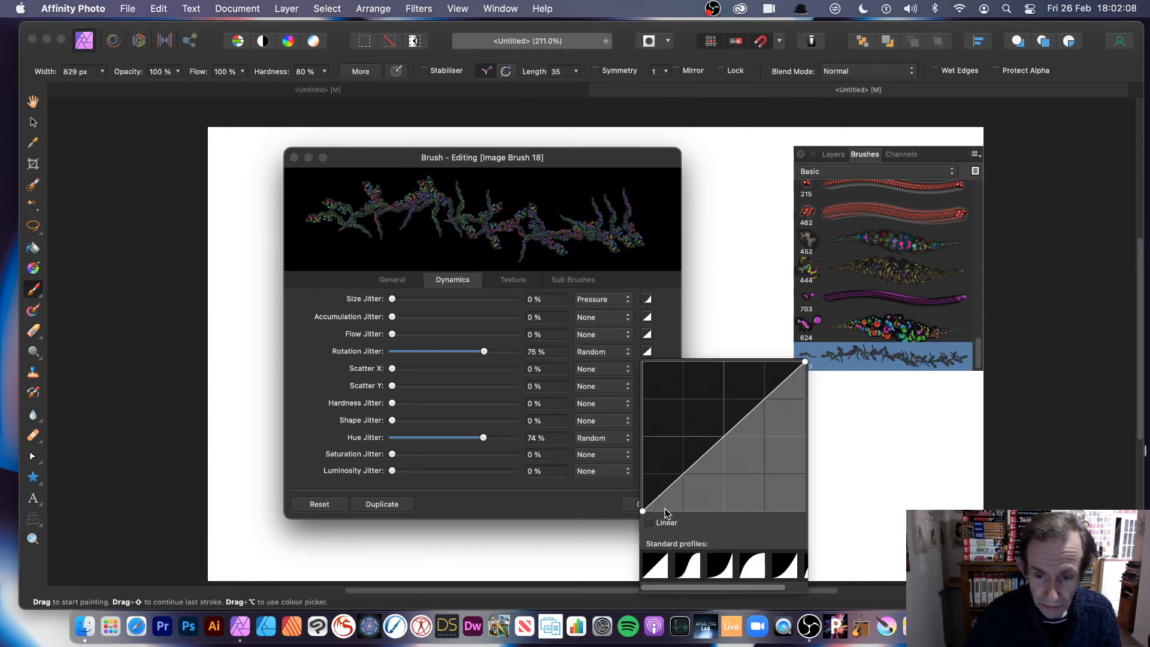
click(618, 159)
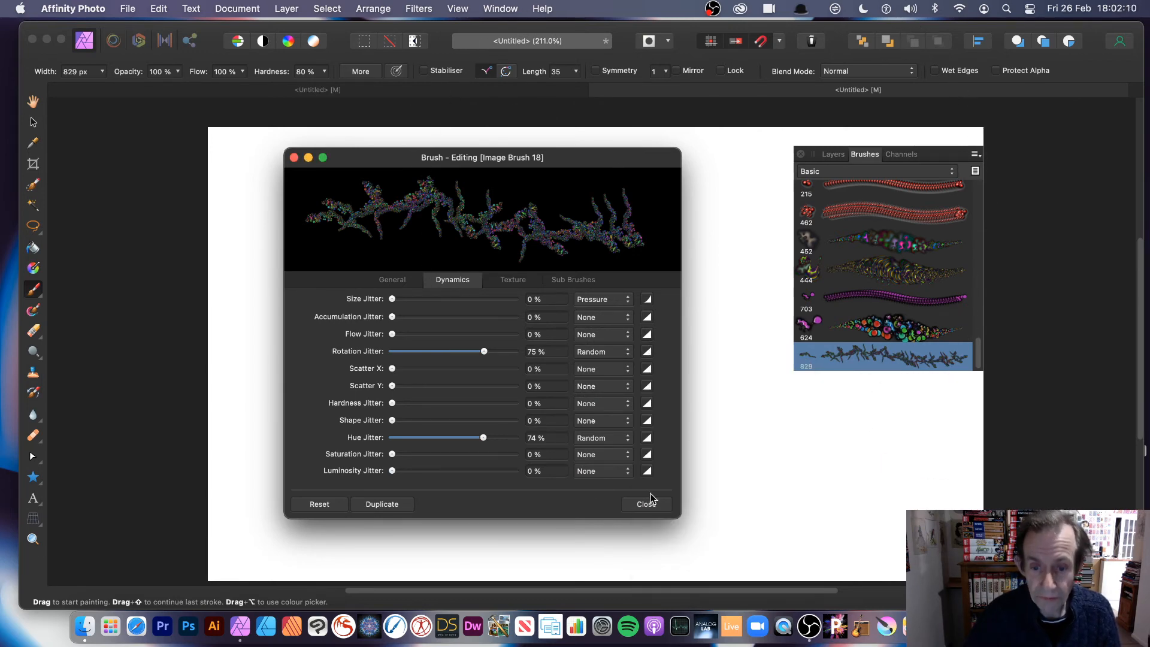
Close the brush editor and paint test strokes across the canvas with the jittered brush.
click(652, 505)
mouse_move(468, 359)
mouse_down()
mouse_move(490, 352)
mouse_move(635, 381)
mouse_move(577, 359)
mouse_move(577, 334)
mouse_move(552, 334)
mouse_move(546, 313)
mouse_move(389, 282)
mouse_move(299, 281)
mouse_up()
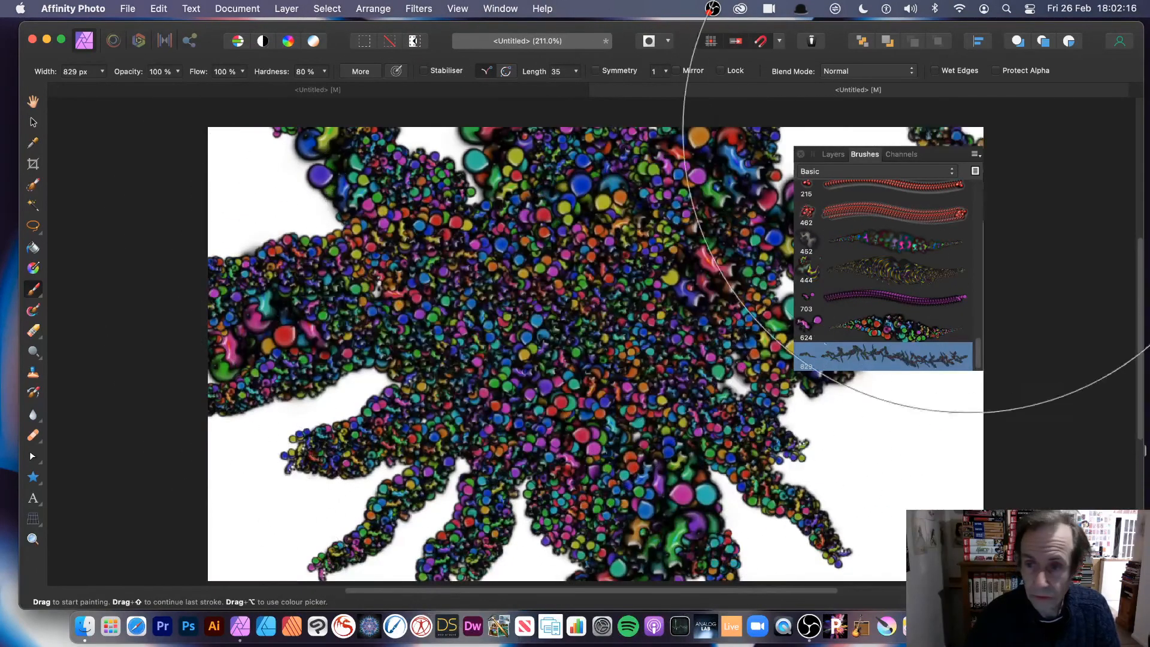
Check the 624 px brush's dynamics, and set the 829 px brush's Size Jitter to 91 %, Scatter X to 95 % and Scatter Y to 178 %.
double_click(866, 333)
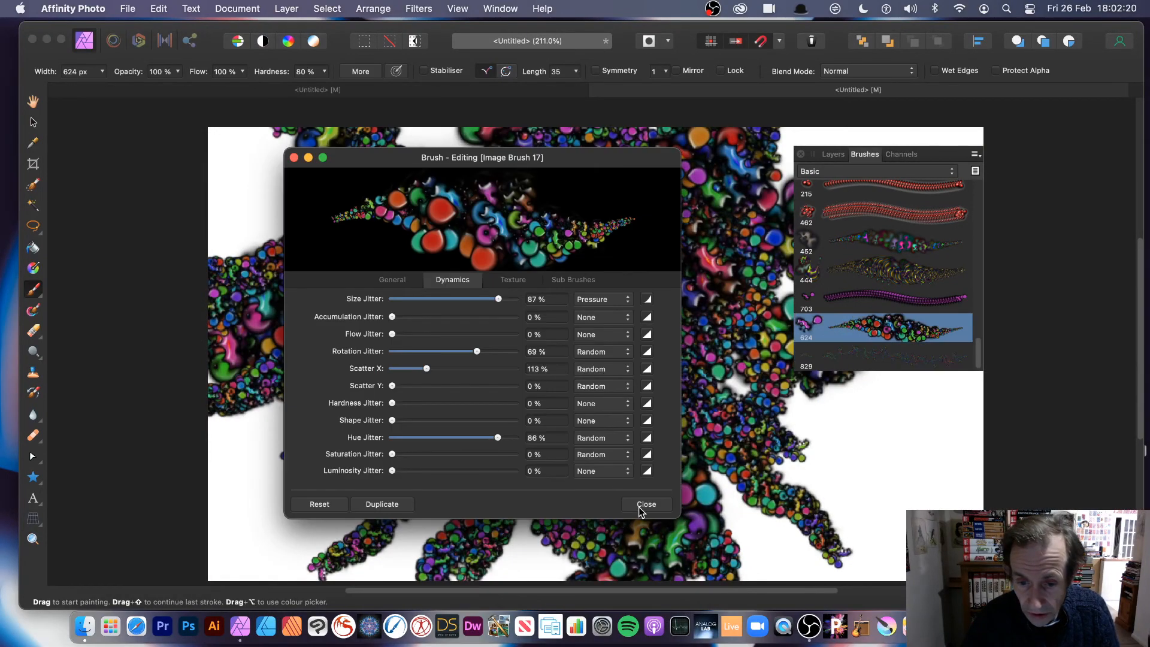
click(645, 504)
click(864, 362)
double_click(865, 360)
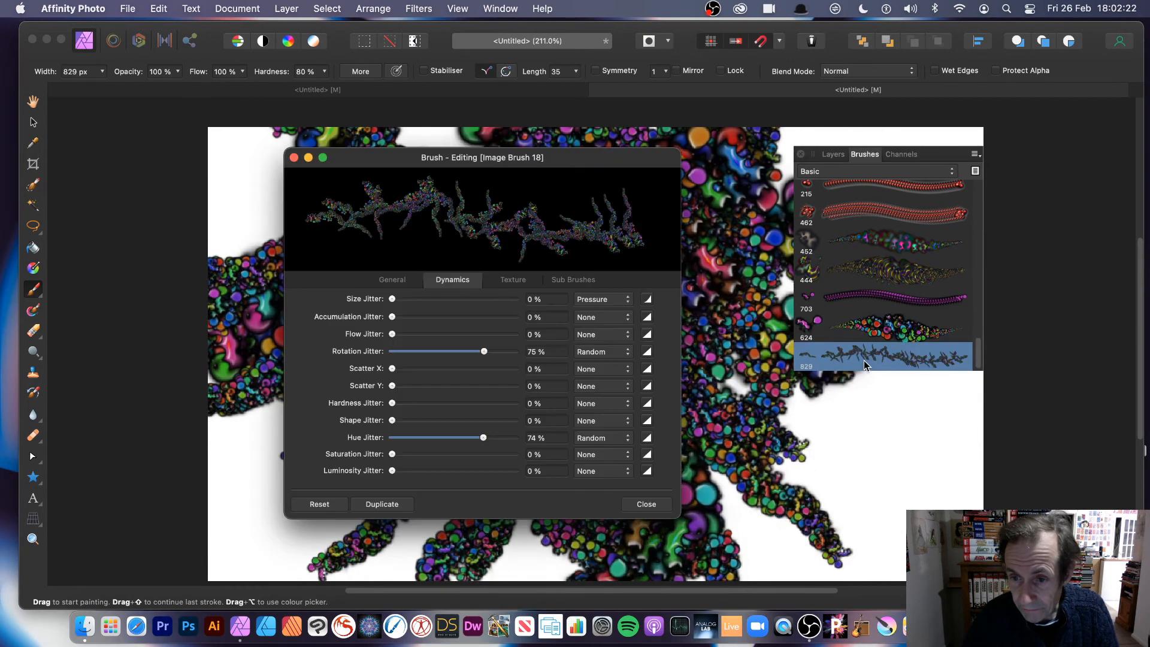
drag(406, 304, 506, 303)
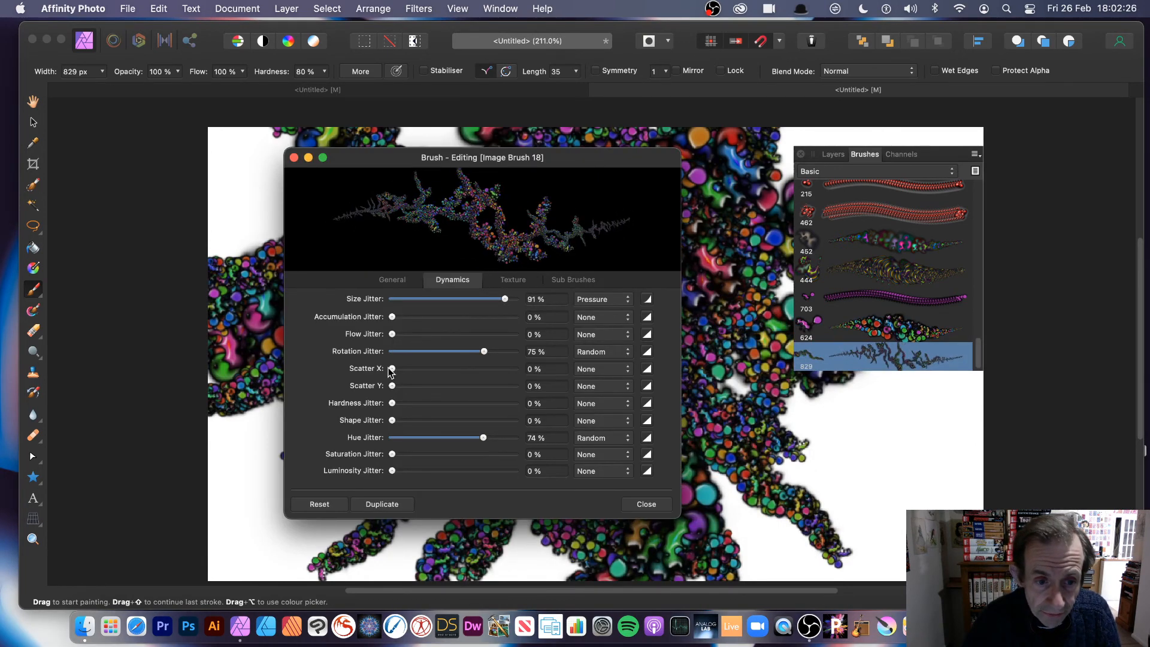
drag(392, 369, 446, 387)
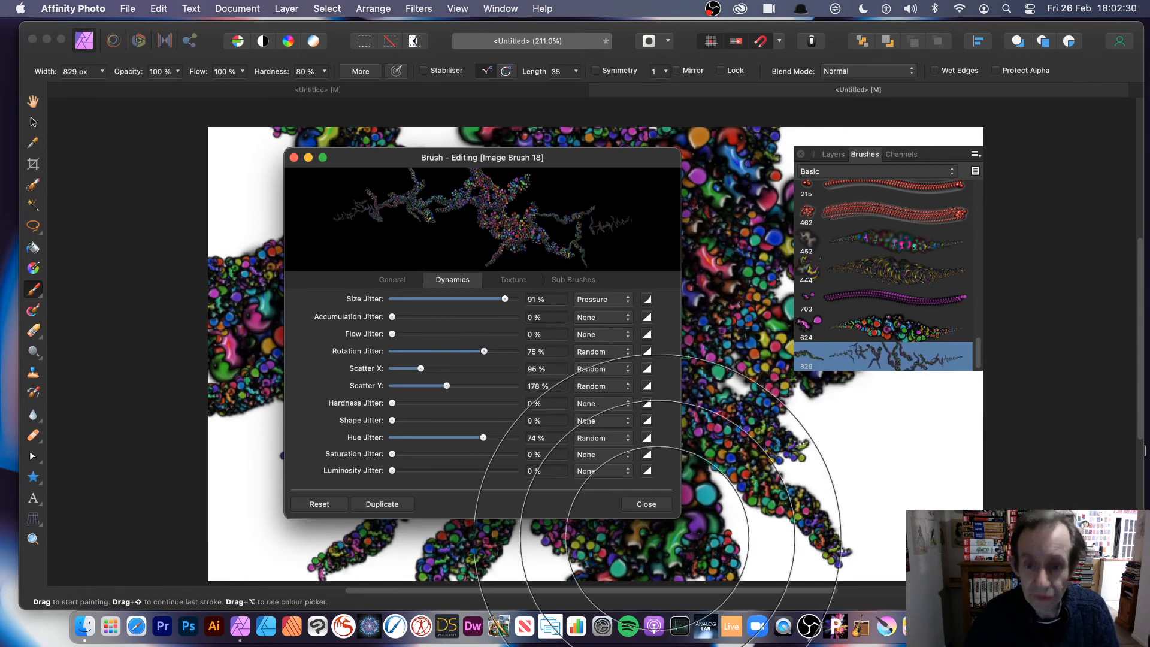
click(644, 505)
Try the scattered brush over the whole canvas and undo all the test strokes together with the new layer.
mouse_move(522, 326)
mouse_down()
mouse_move(493, 293)
mouse_move(611, 329)
mouse_move(676, 420)
mouse_move(958, 390)
mouse_move(970, 467)
mouse_move(988, 497)
mouse_move(853, 465)
mouse_move(334, 487)
mouse_move(420, 299)
mouse_move(488, 102)
mouse_move(479, 120)
mouse_up()
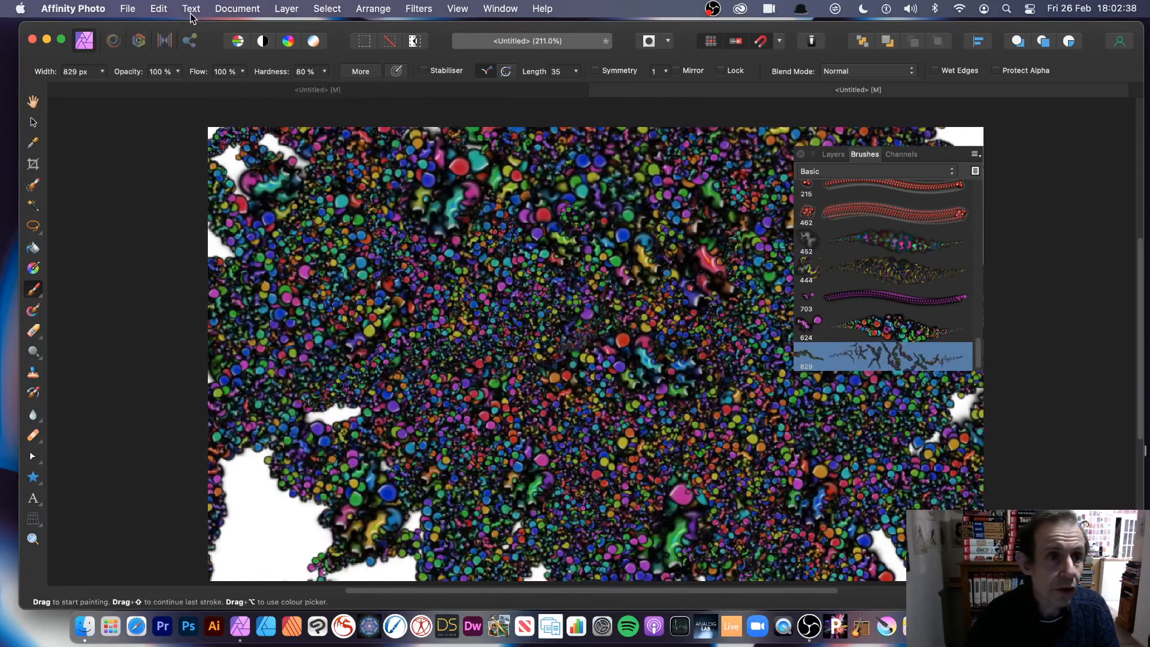
key(super+z)
key(super+z)
key(super+z)
key(super+z)
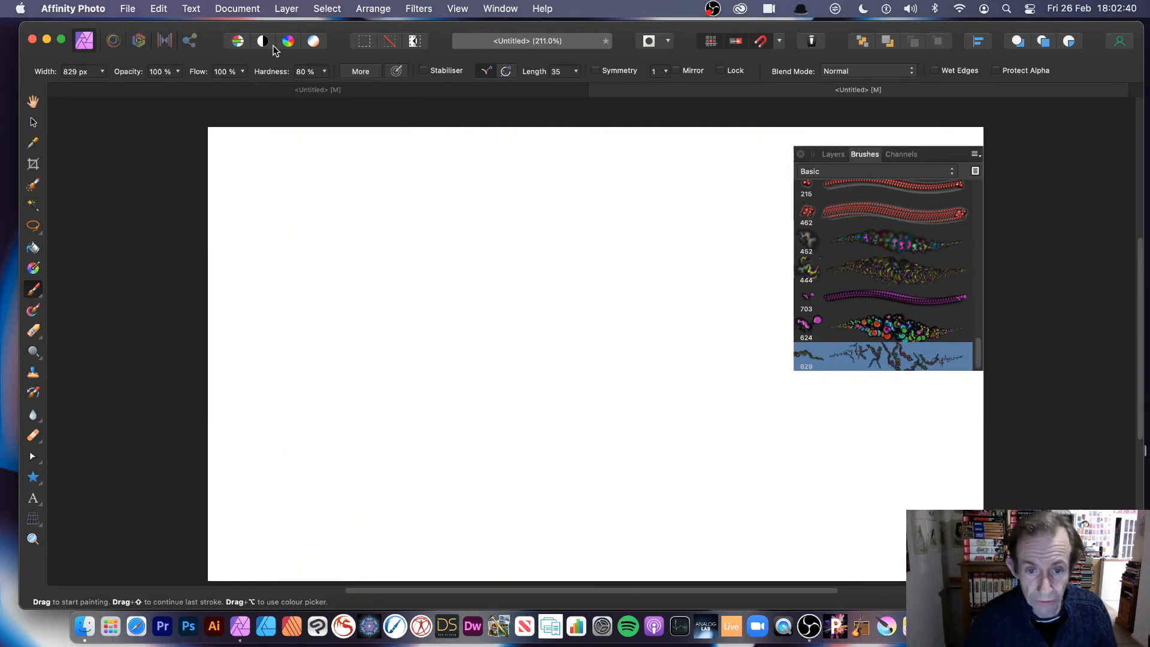
key(super+z)
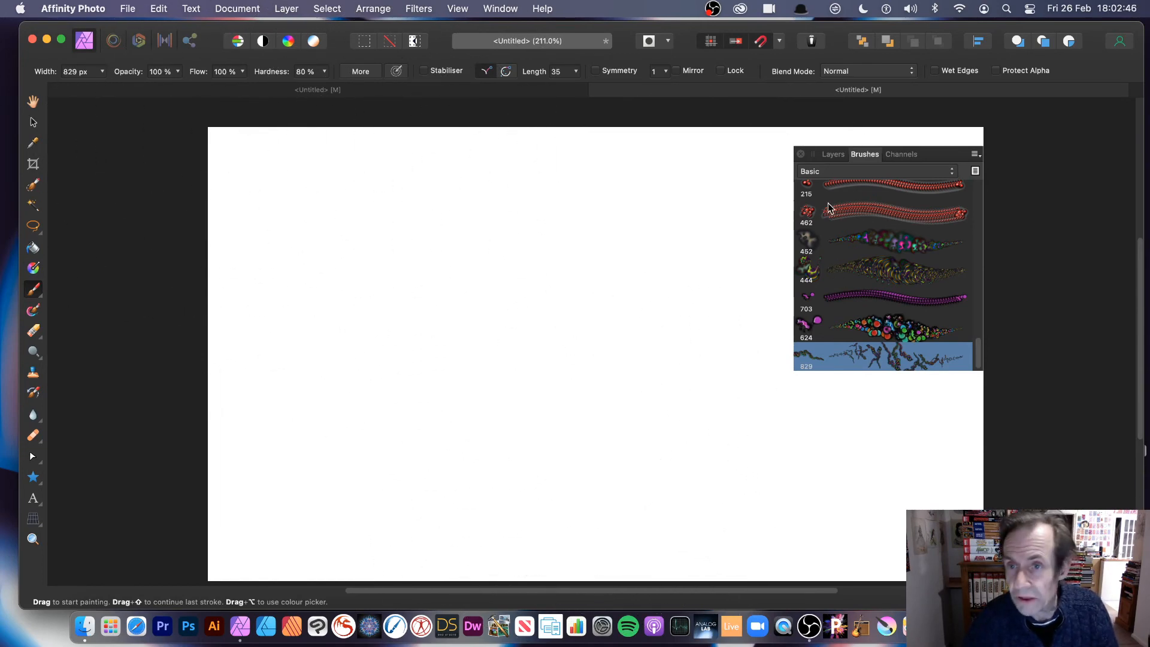
Briefly show the upper hidden pixel layer, hide it again and add a new empty pixel layer above it.
click(833, 155)
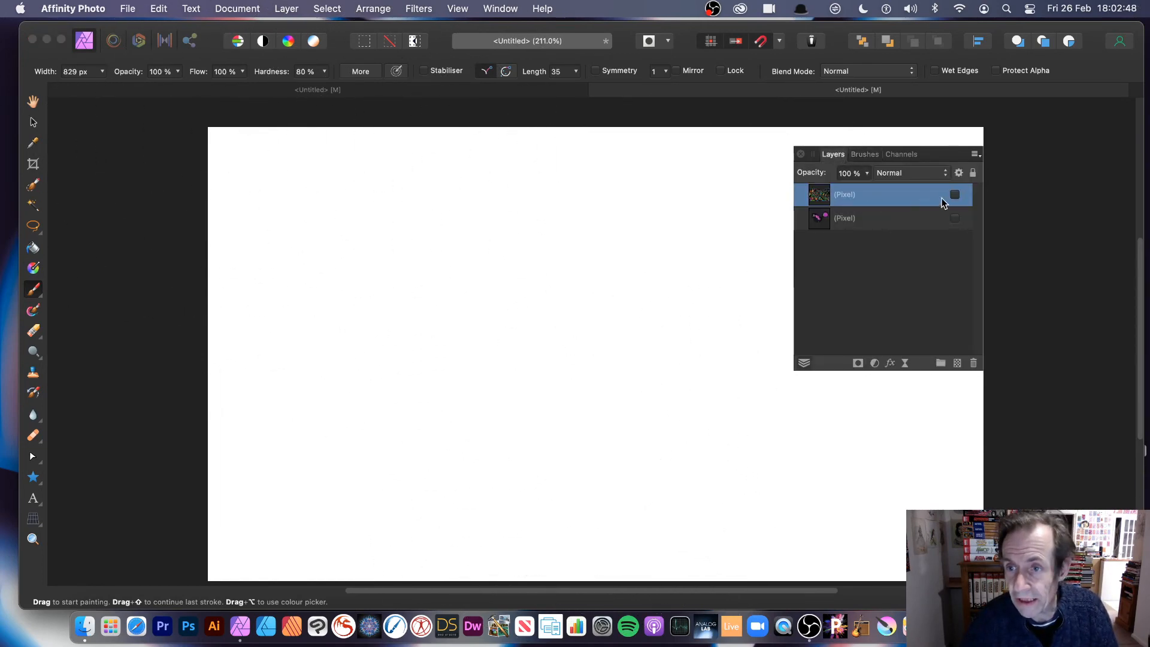
click(955, 195)
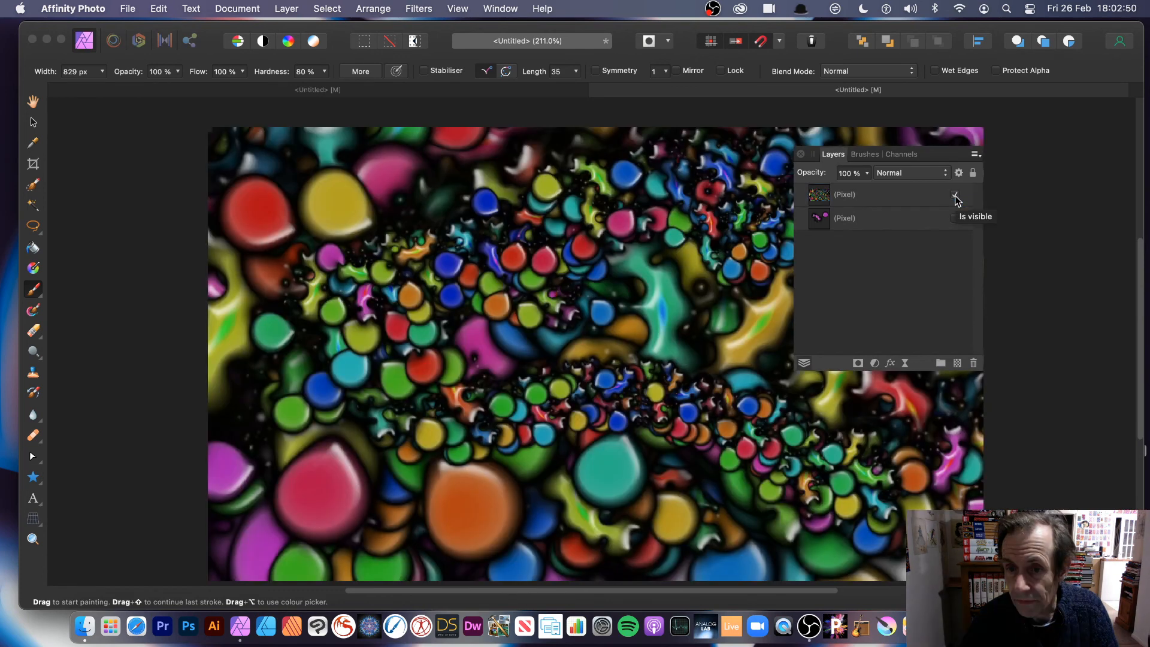
click(955, 195)
click(287, 8)
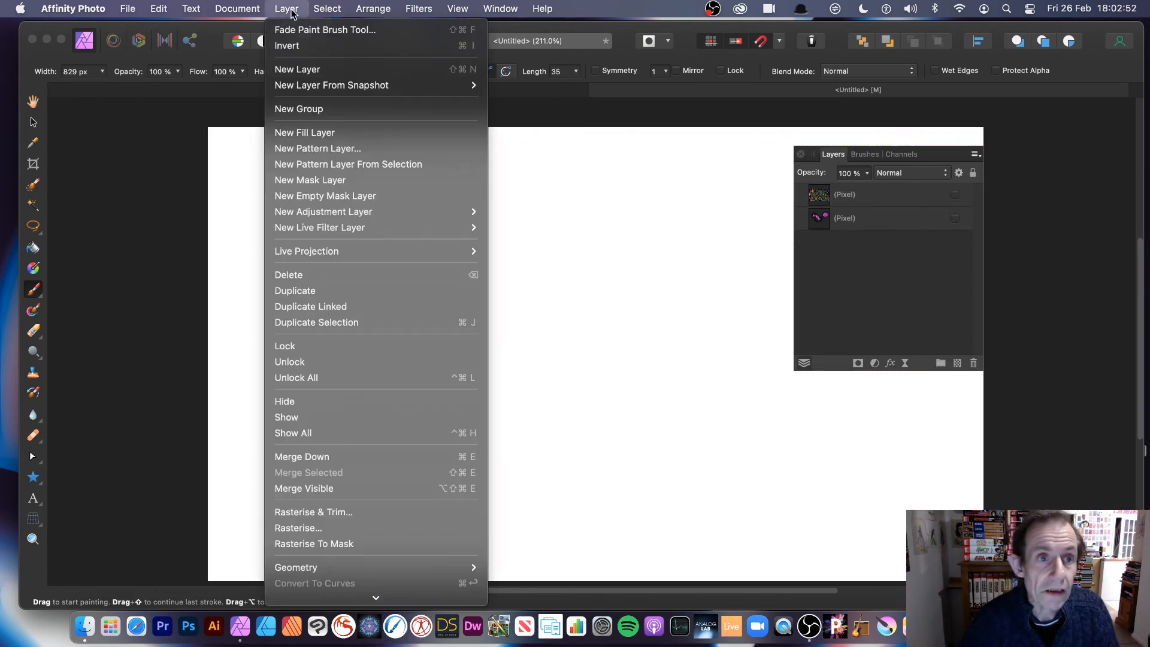
click(309, 70)
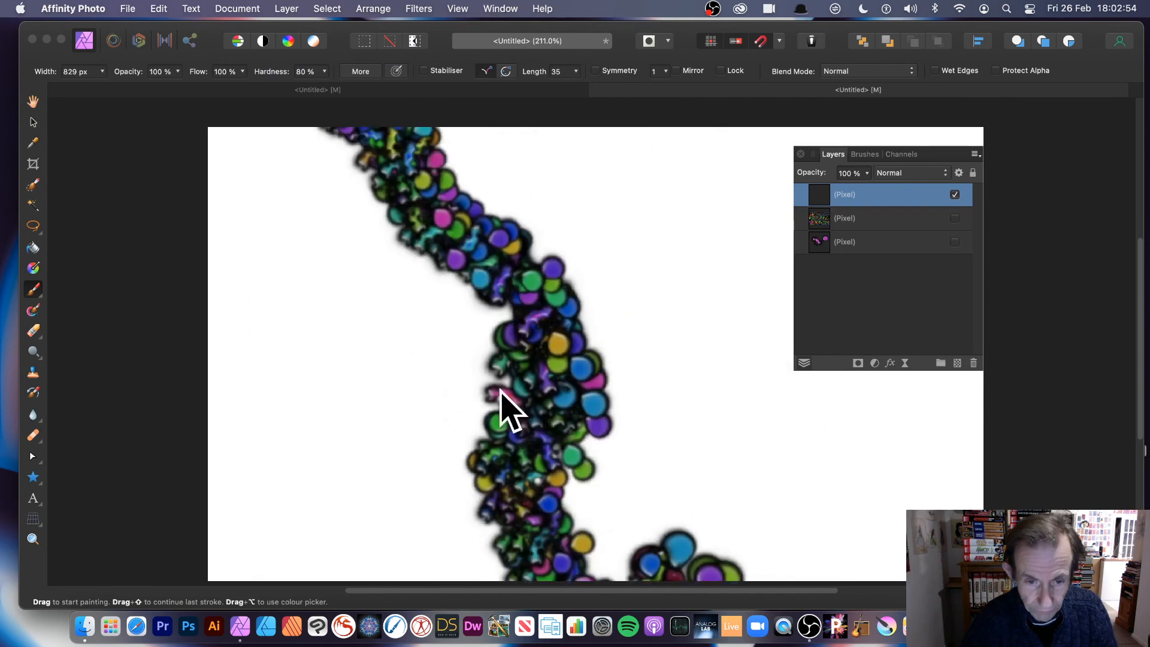
Paint several separate test strokes with the 829 px brush on the new layer and undo them.
drag(434, 390, 474, 343)
drag(400, 430, 705, 302)
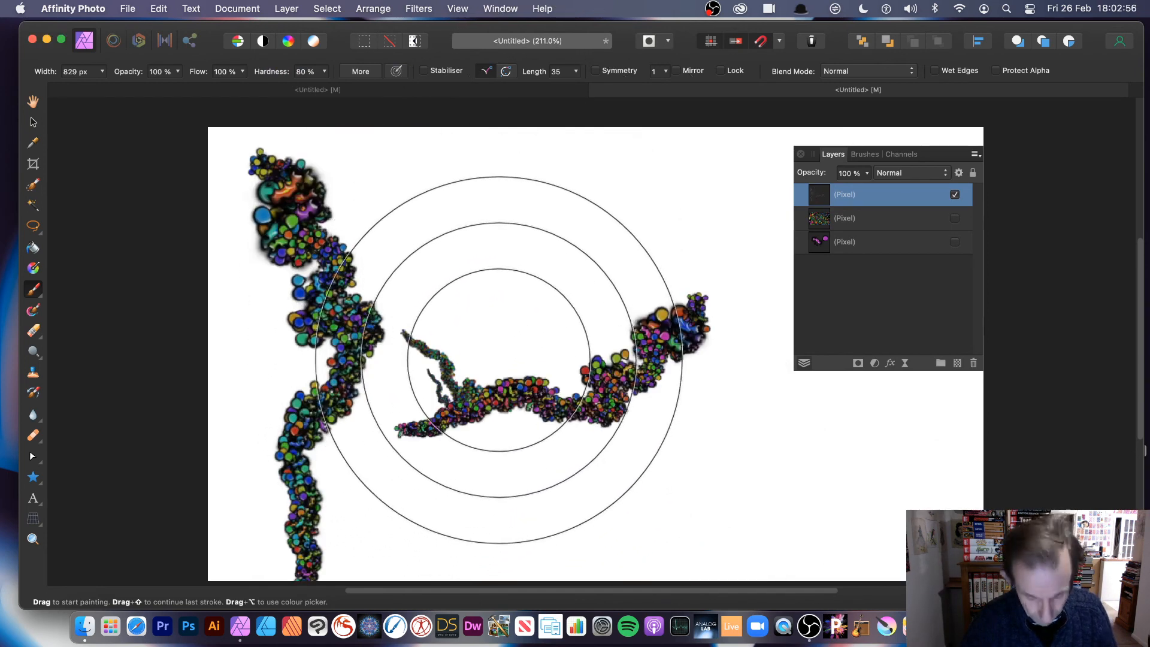
drag(215, 554, 773, 341)
key(super+z)
key(super+z)
key(super+z)
key(super+z)
Reduce the brush width to 360 px, try strokes on the empty layer and undo the latest ones.
click(102, 72)
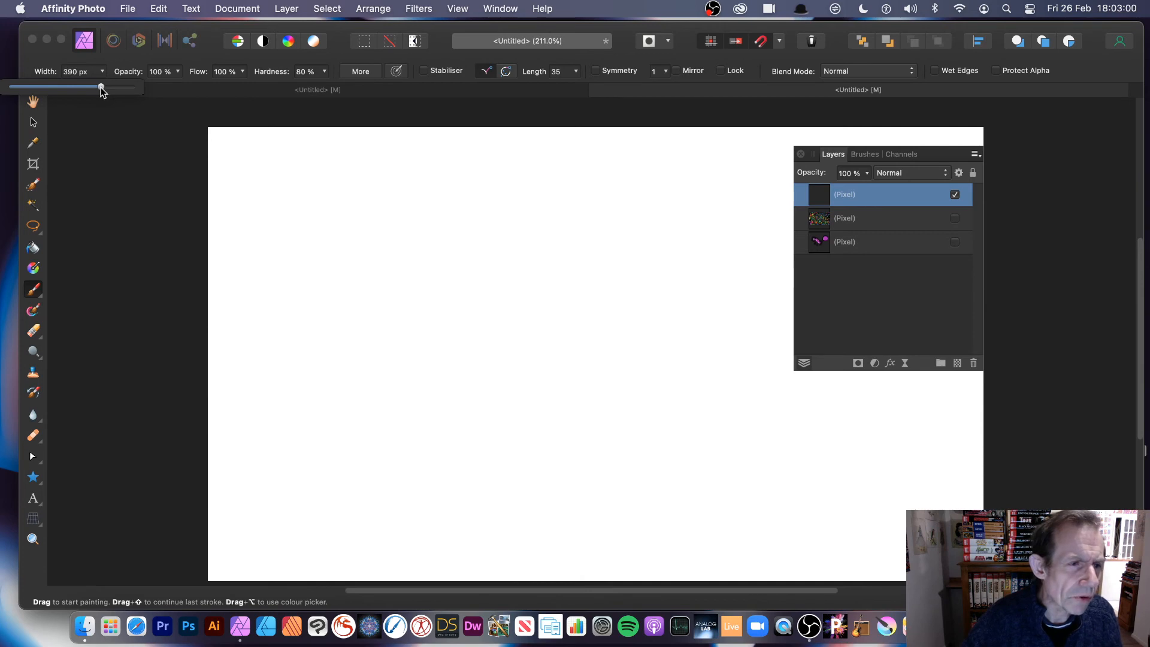
mouse_move(593, 446)
mouse_down()
mouse_move(488, 415)
mouse_move(554, 334)
mouse_move(539, 365)
mouse_move(431, 369)
mouse_move(534, 390)
mouse_move(598, 305)
mouse_move(614, 329)
mouse_up()
key(super+z)
key(super+z)
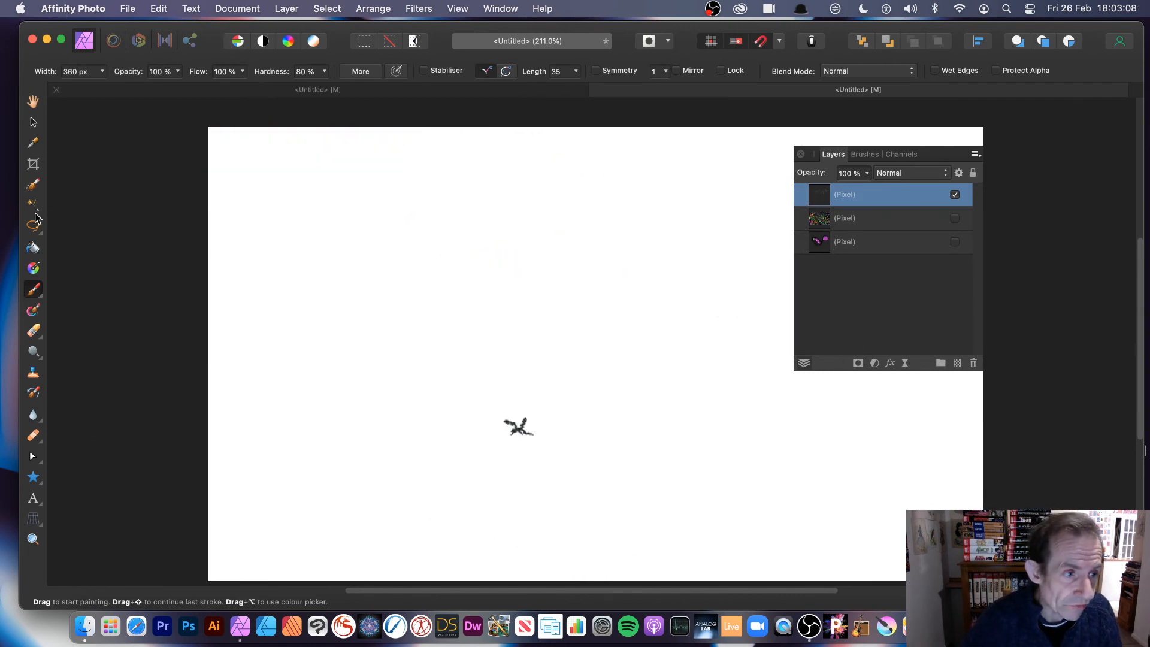
Draw a roughly circular selection from its centre around the small painted mark with the Elliptical Marquee Tool, undoing the first attempt.
click(44, 230)
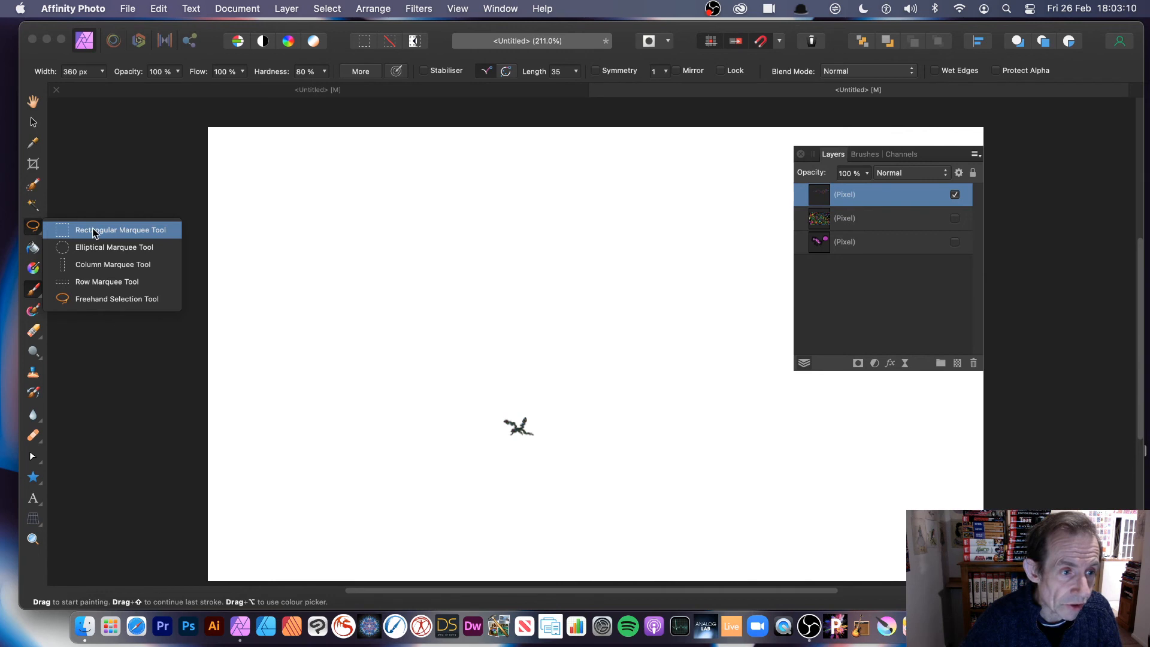
click(90, 247)
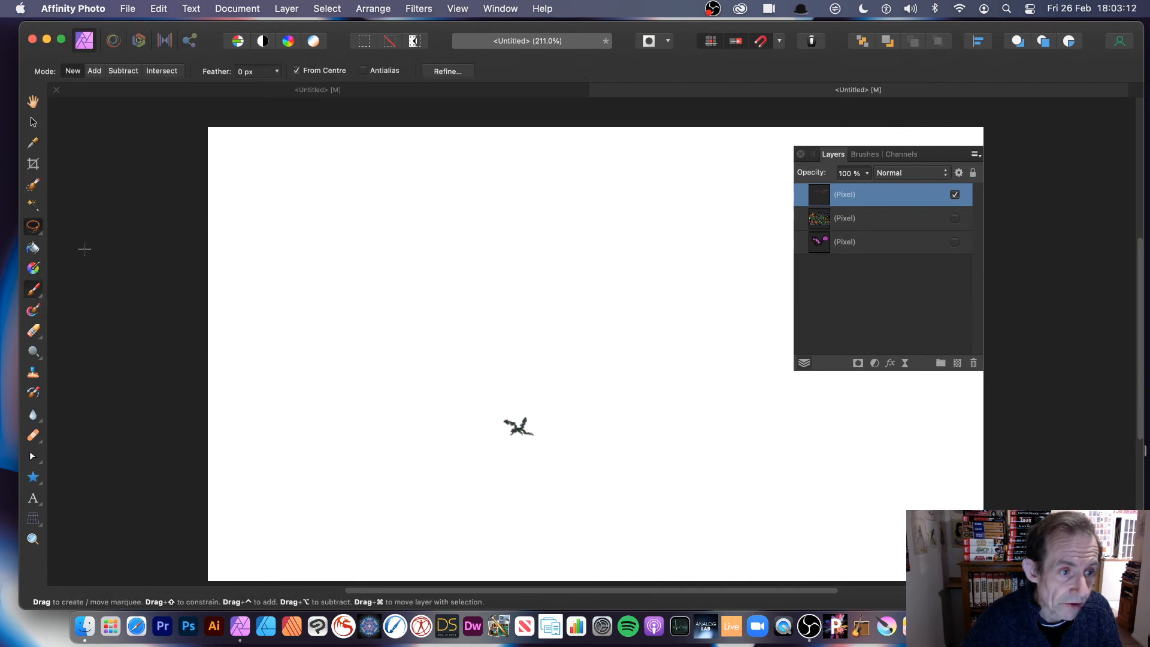
drag(390, 183, 530, 303)
key(super+z)
drag(505, 360, 614, 472)
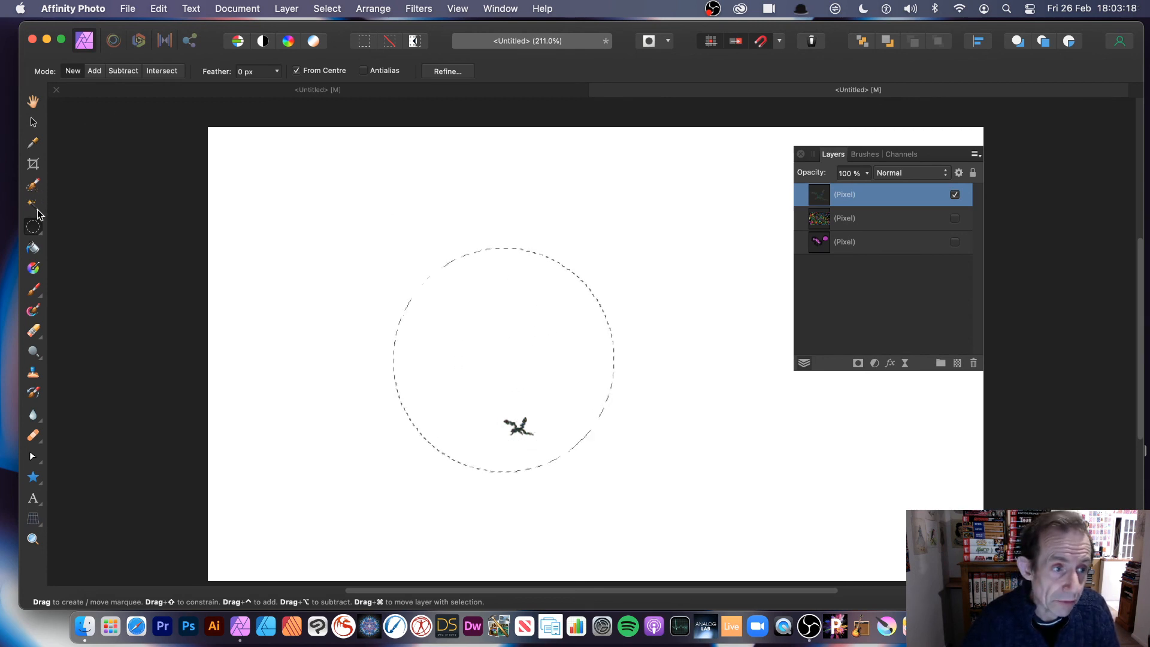
Fill the circular selection with overlapping strokes of the 360 px image brush using the Paint Brush Tool.
click(34, 290)
mouse_move(514, 423)
mouse_down()
mouse_move(462, 313)
mouse_move(567, 334)
mouse_move(426, 352)
mouse_move(424, 391)
mouse_up()
mouse_move(419, 359)
mouse_down()
mouse_move(593, 306)
mouse_move(528, 397)
mouse_move(401, 462)
mouse_move(342, 462)
mouse_move(635, 275)
mouse_move(281, 108)
mouse_move(456, 93)
mouse_up()
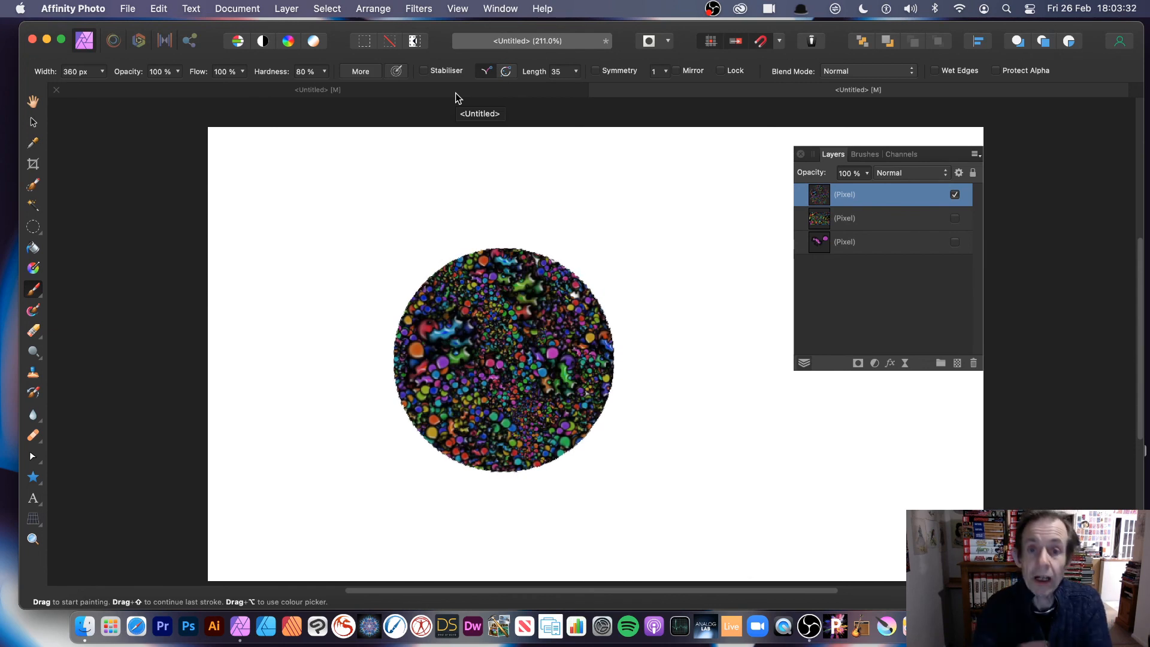